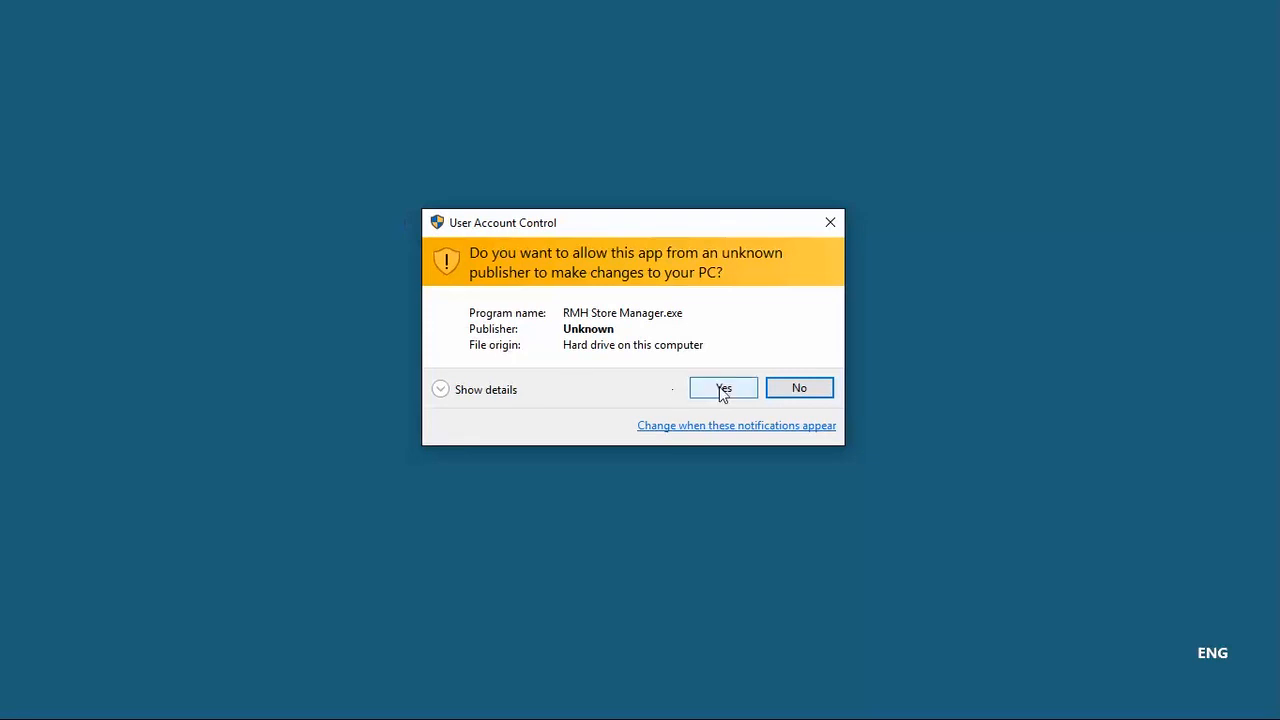
Step: Allow Store Manager to run and let it load on its Merchandising wizards
click(724, 390)
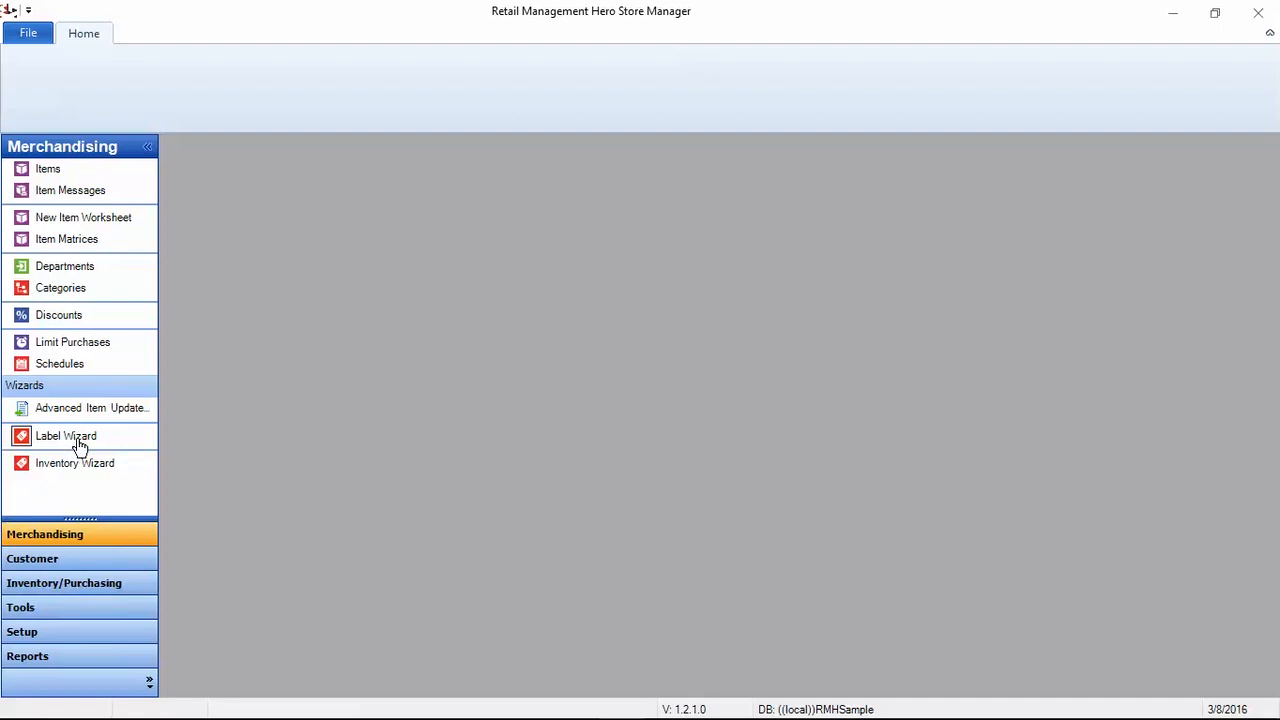
Step: Browse Customer, then Inventory/Purchasing, scrolling to its list's end, and finish on Tools
click(78, 562)
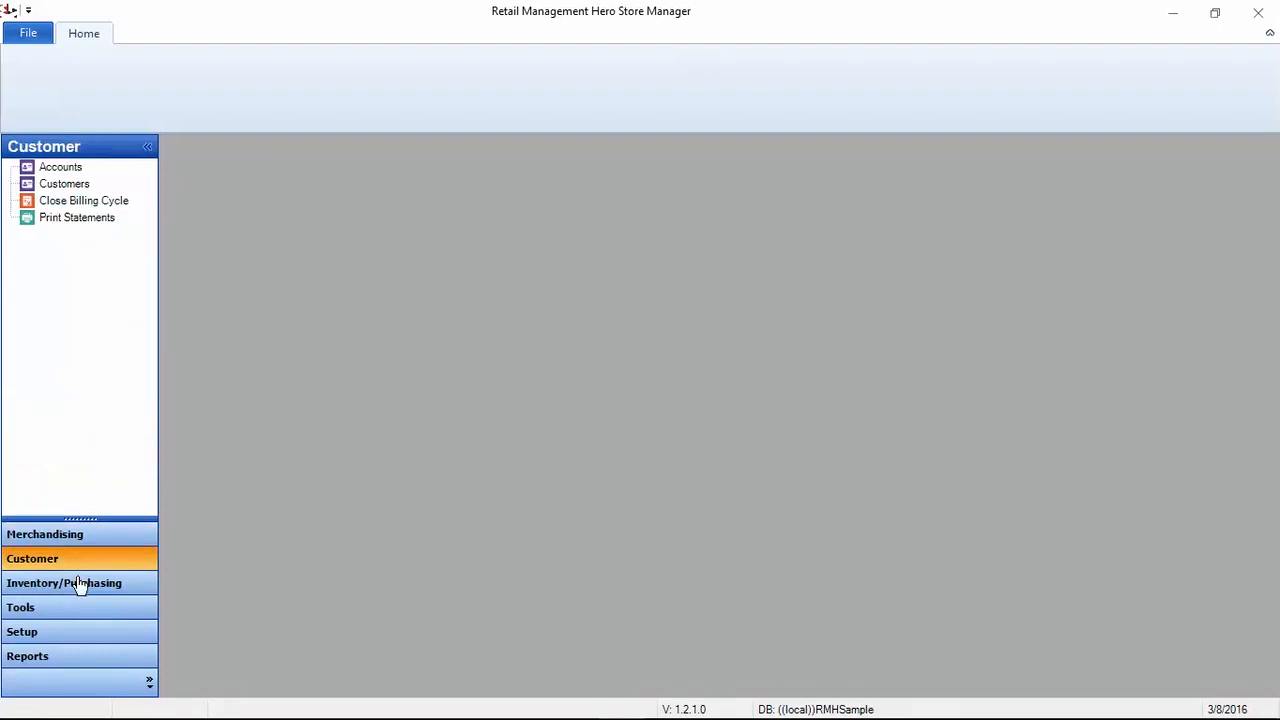
click(78, 592)
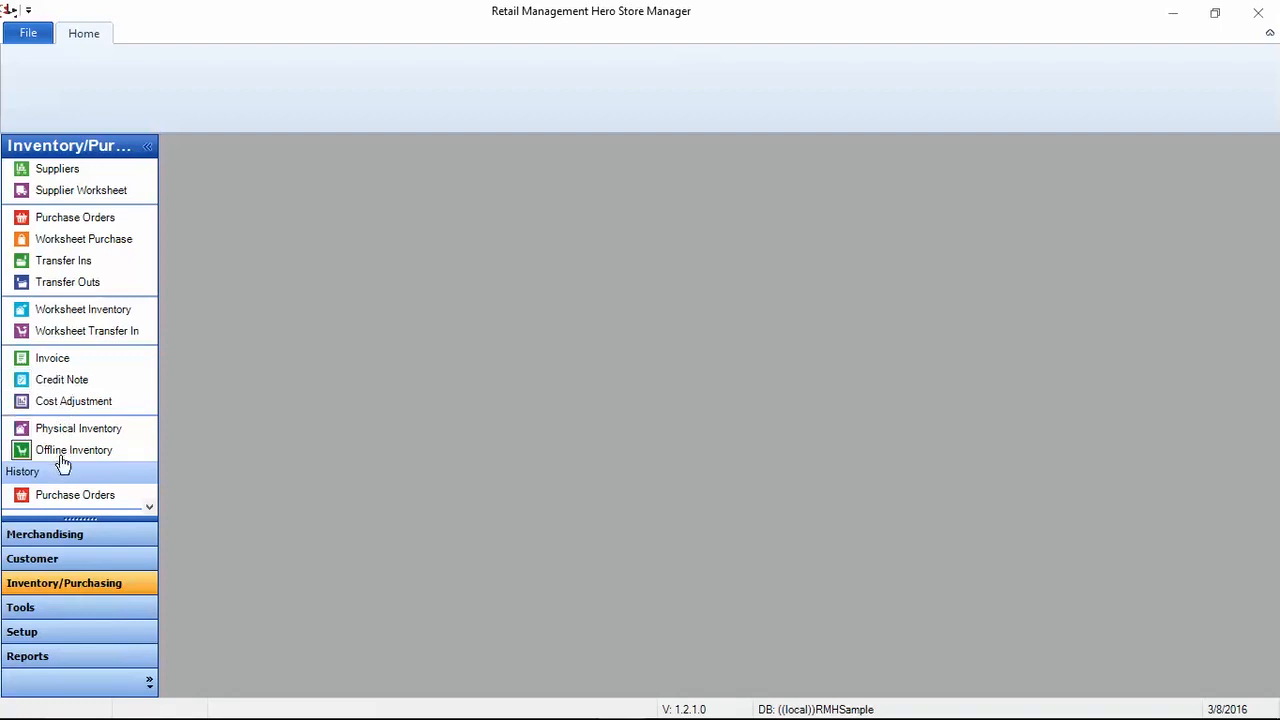
click(149, 509)
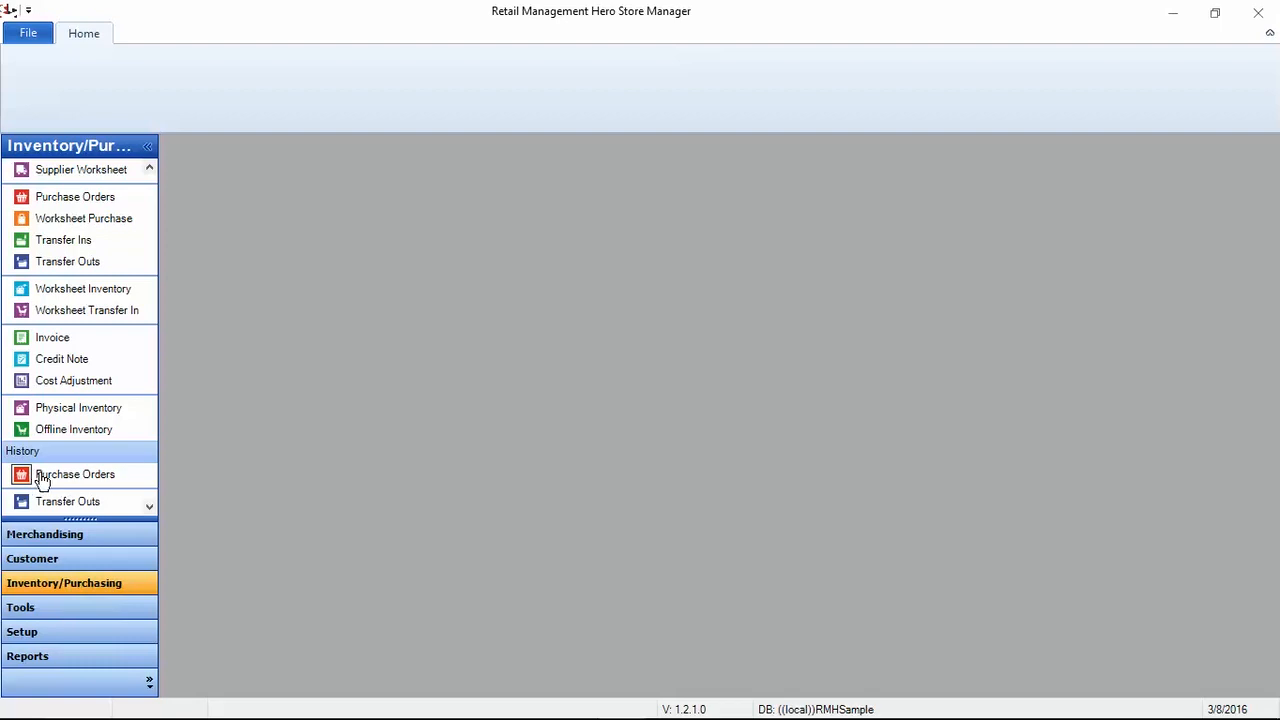
click(150, 507)
click(149, 507)
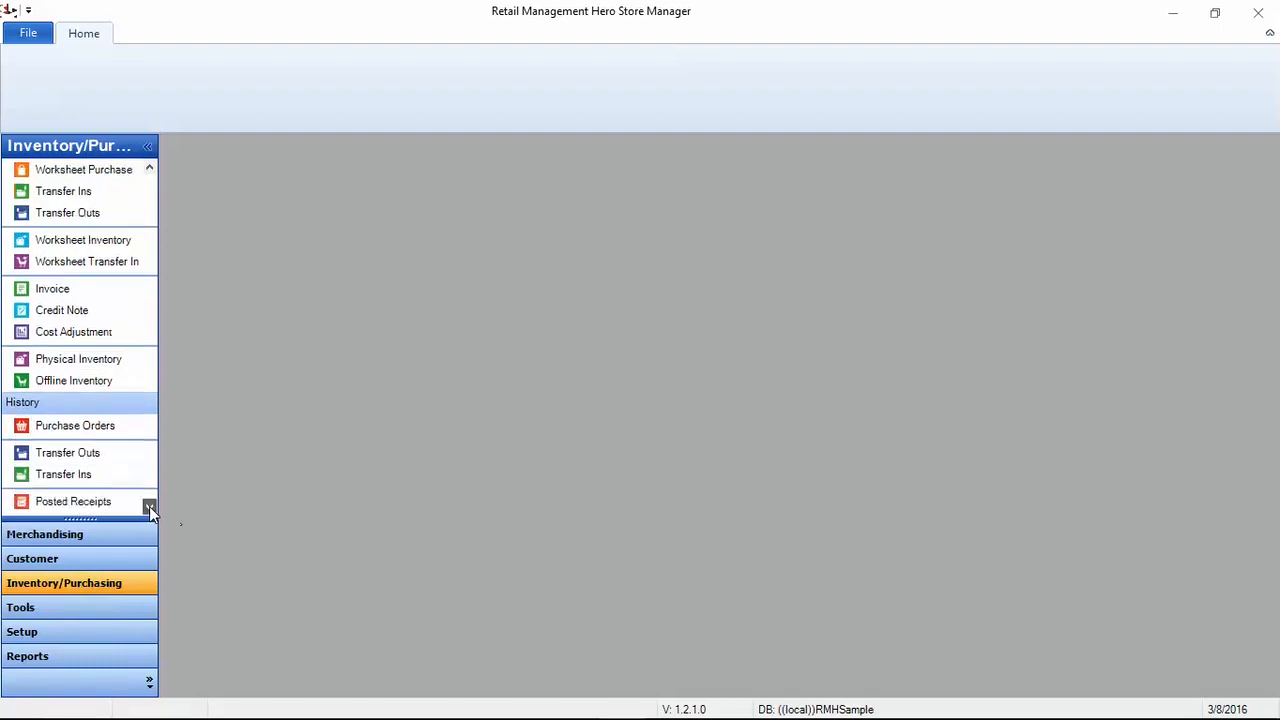
click(149, 507)
click(149, 507)
click(149, 507)
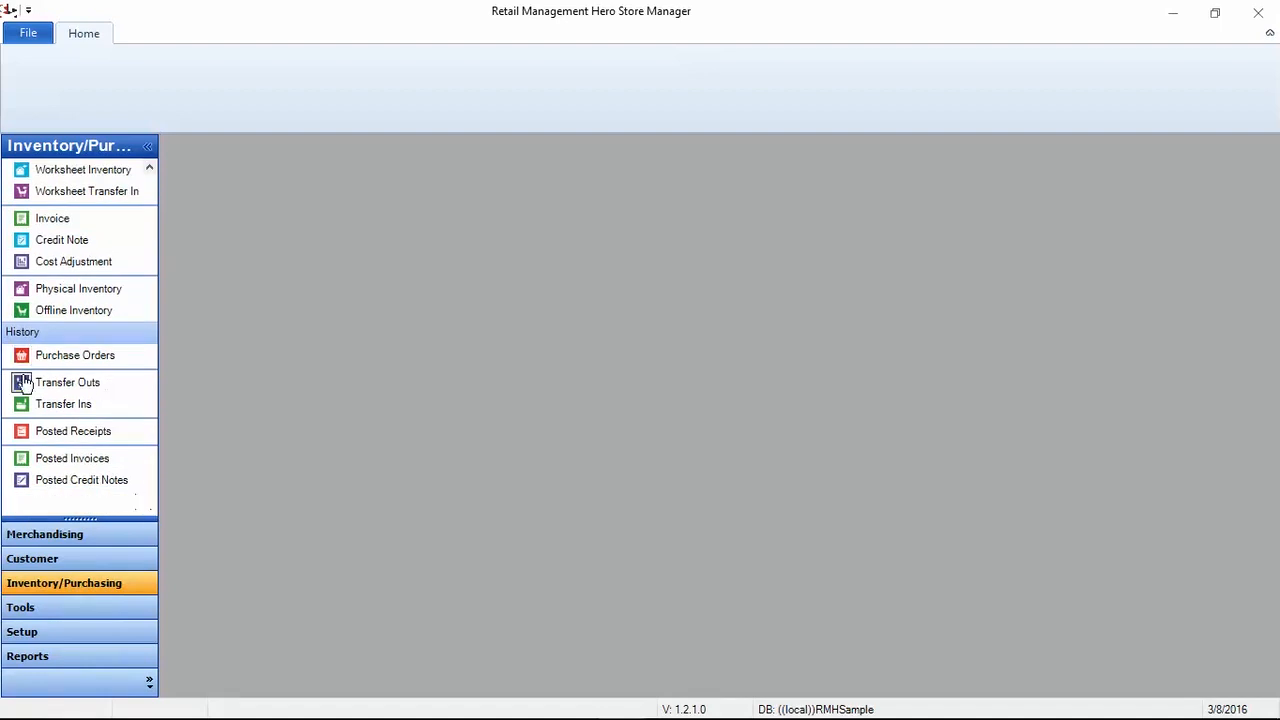
click(54, 613)
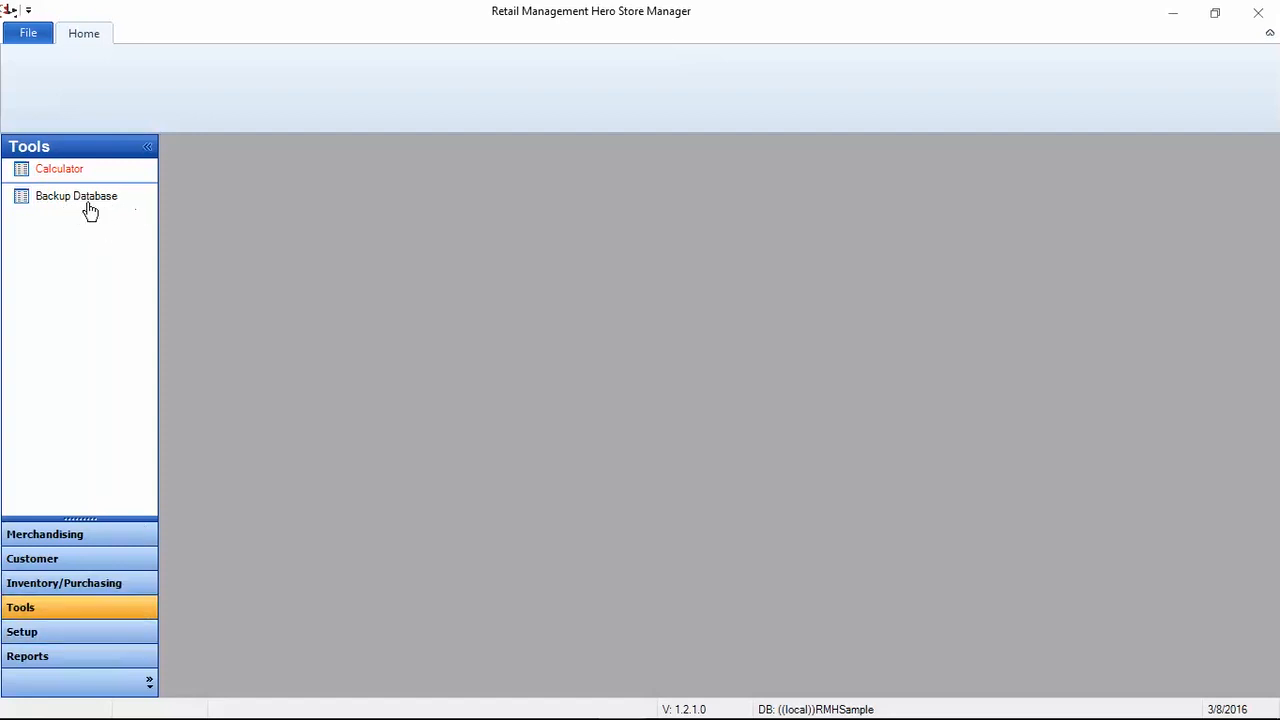
Step: Show Setup and expand its Merchandising, People & Security, Inventory/Purchasing and Financial groups
click(76, 632)
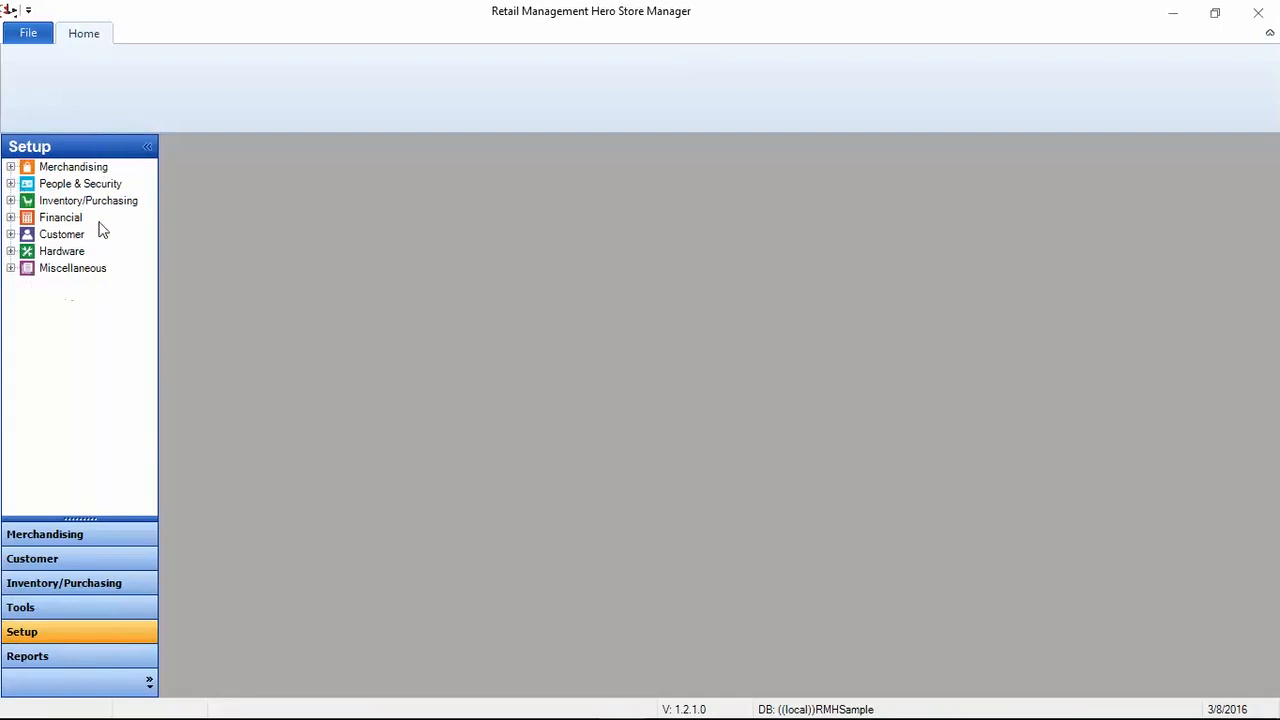
click(10, 167)
click(10, 217)
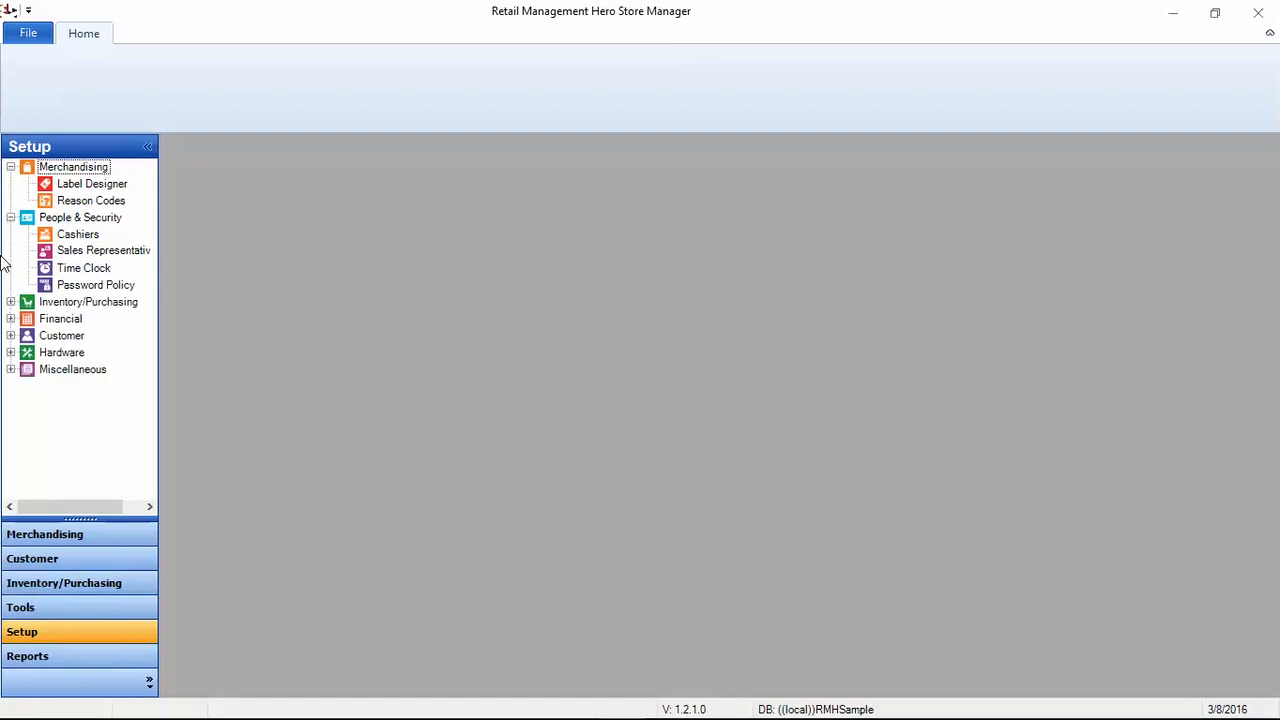
click(10, 302)
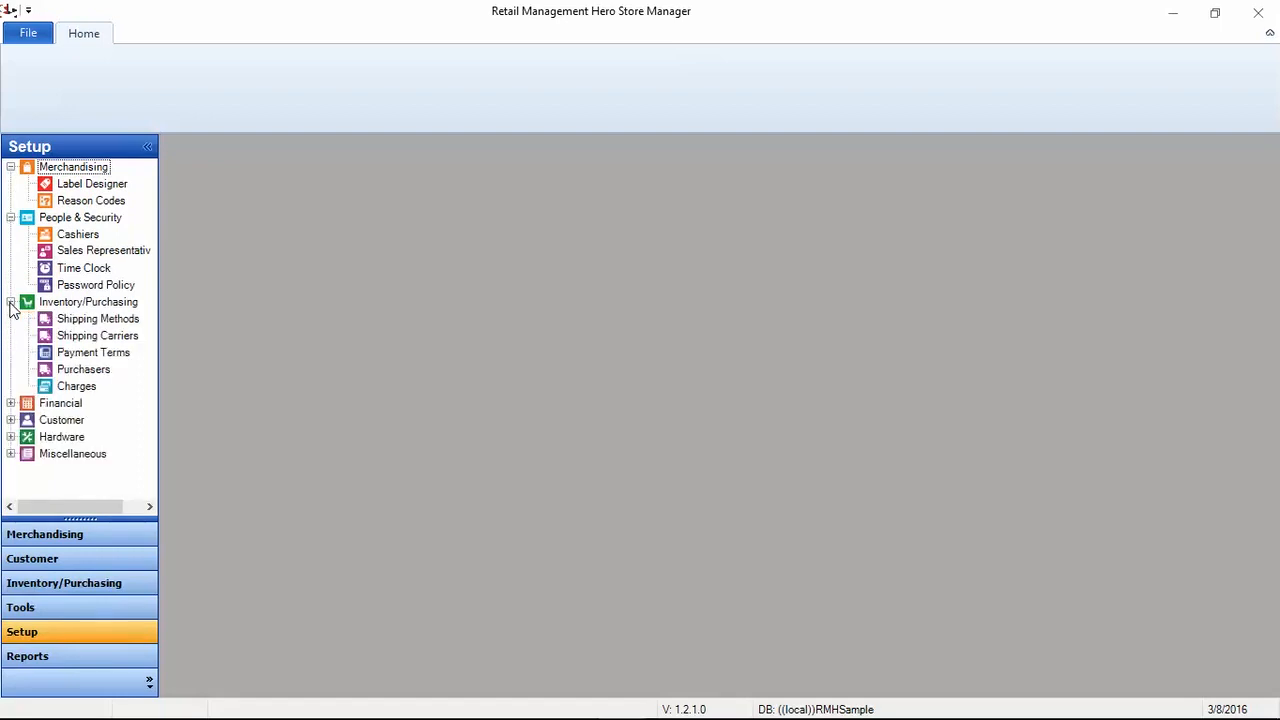
click(10, 403)
Step: Collapse the Financial, Inventory/Purchasing, Merchandising and People & Security groups again
click(10, 403)
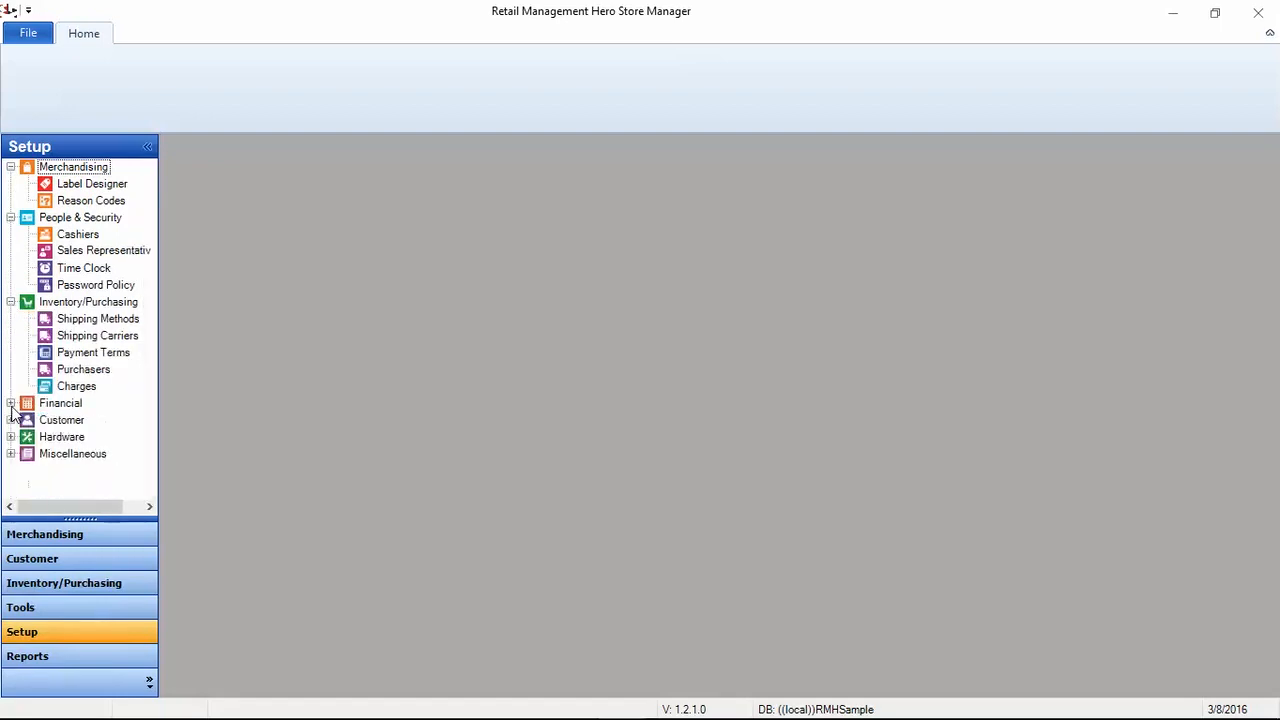
click(10, 302)
click(10, 166)
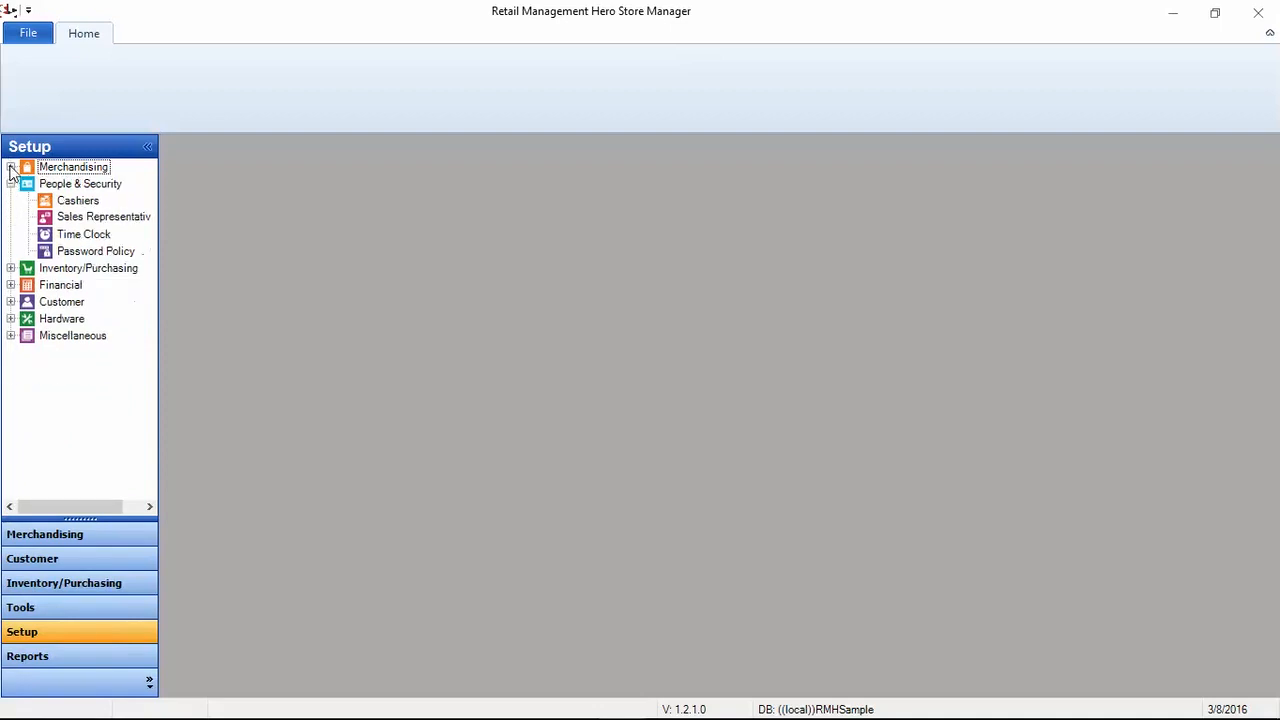
click(10, 183)
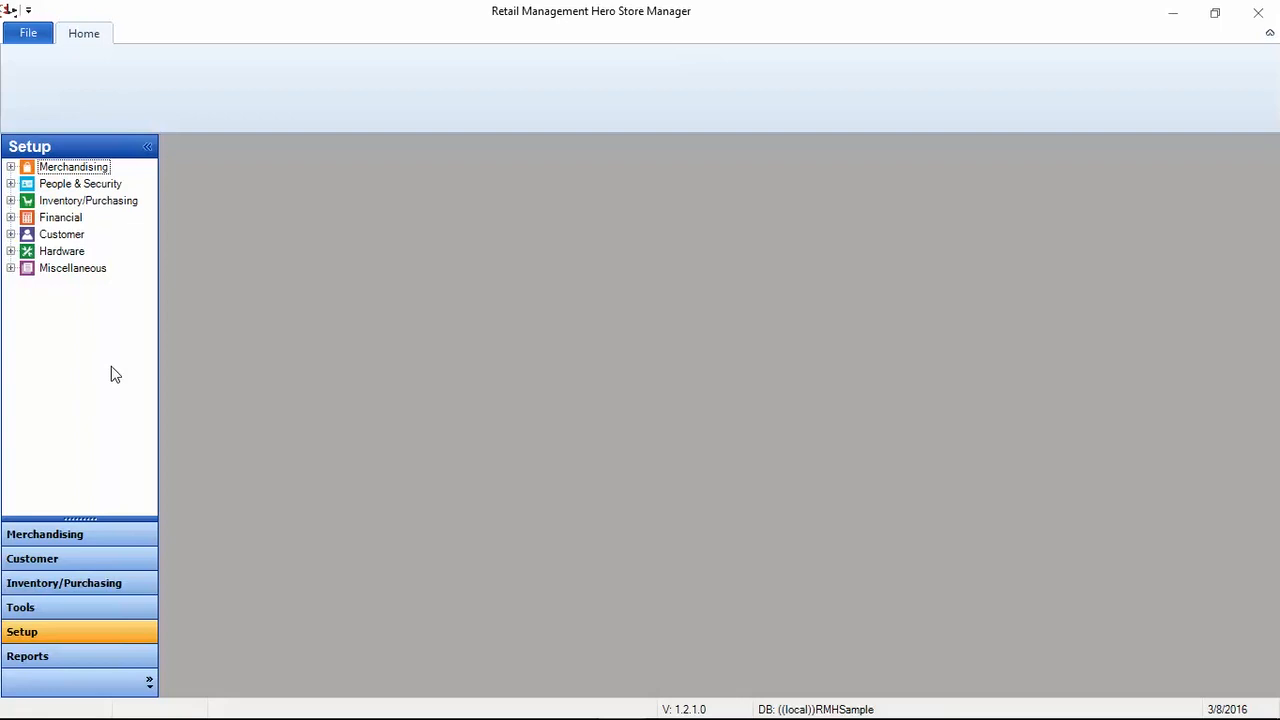
Step: Show Reports and briefly expand the Standard, Purchase and Account Receivables report groups
click(71, 661)
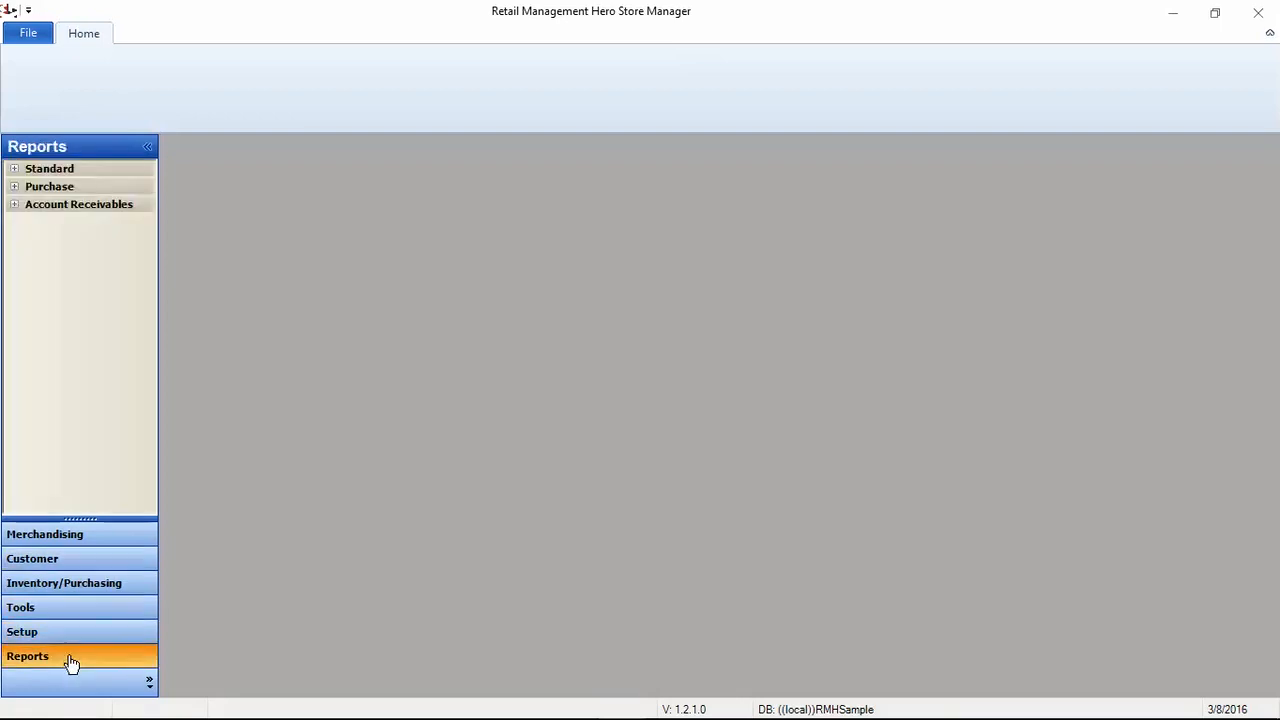
click(18, 172)
click(17, 174)
click(17, 189)
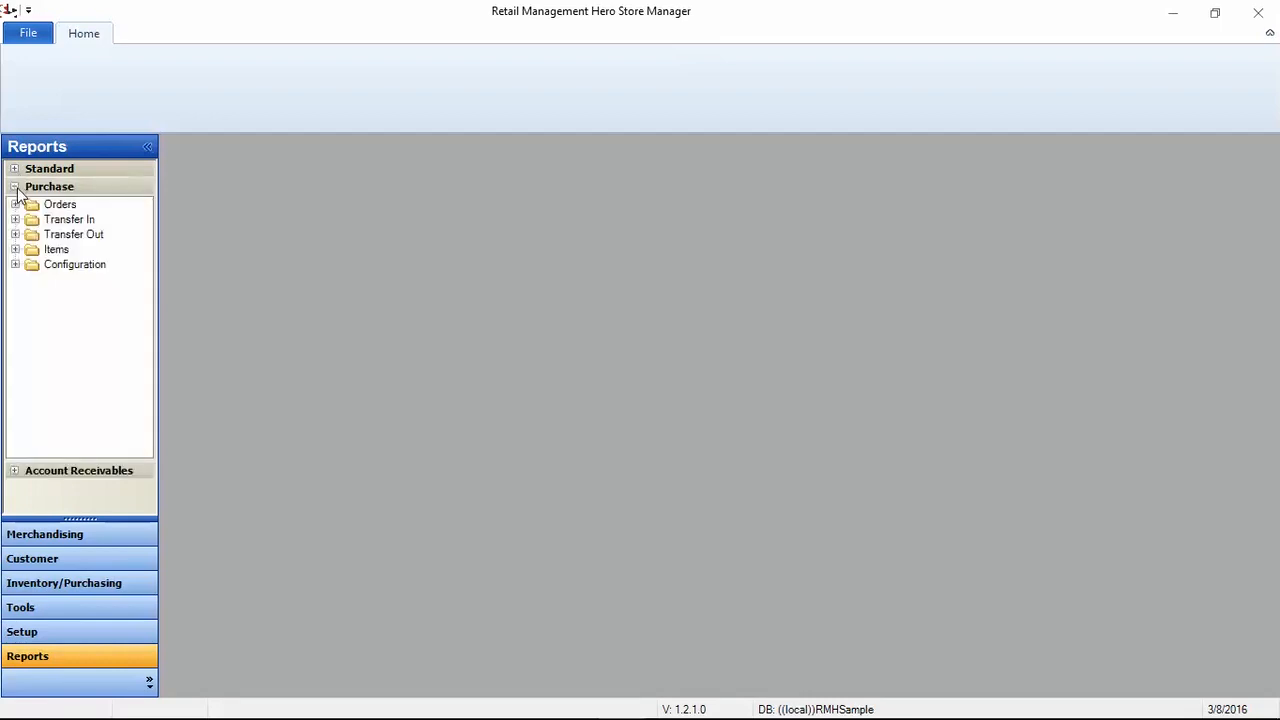
click(18, 190)
click(18, 207)
click(18, 208)
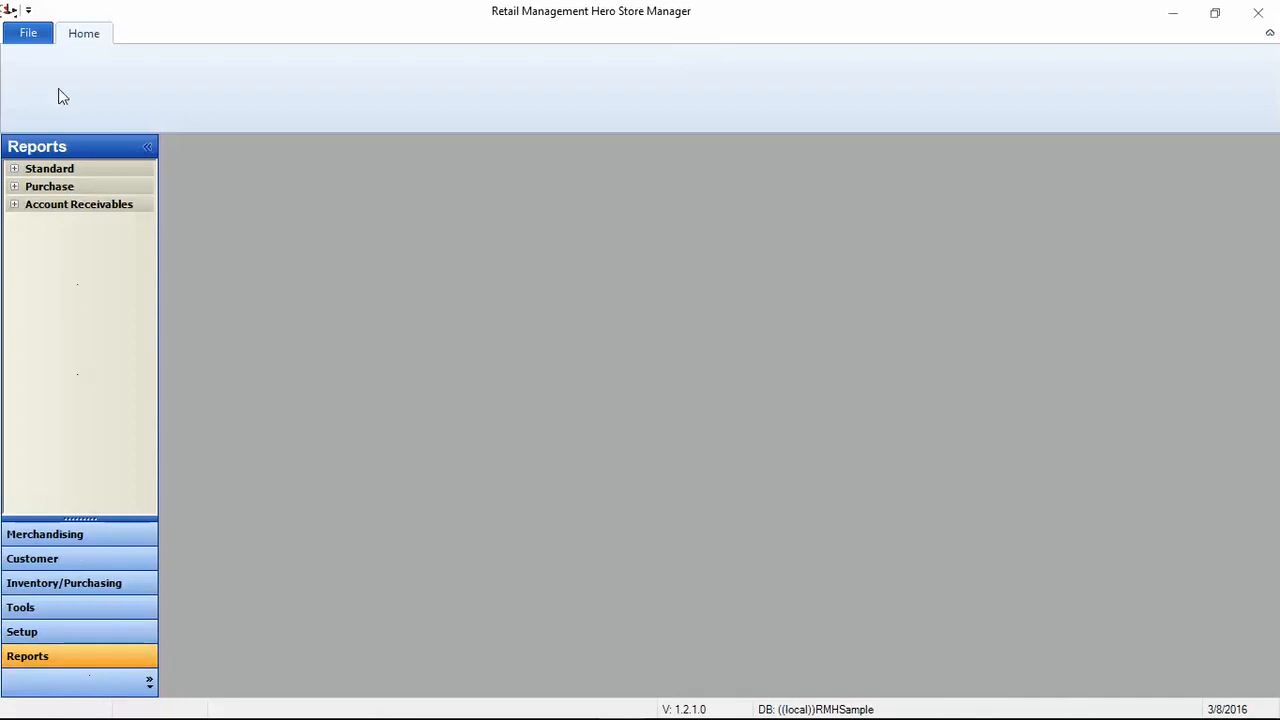
Step: Bring up the application File menu offering Configuration
click(30, 34)
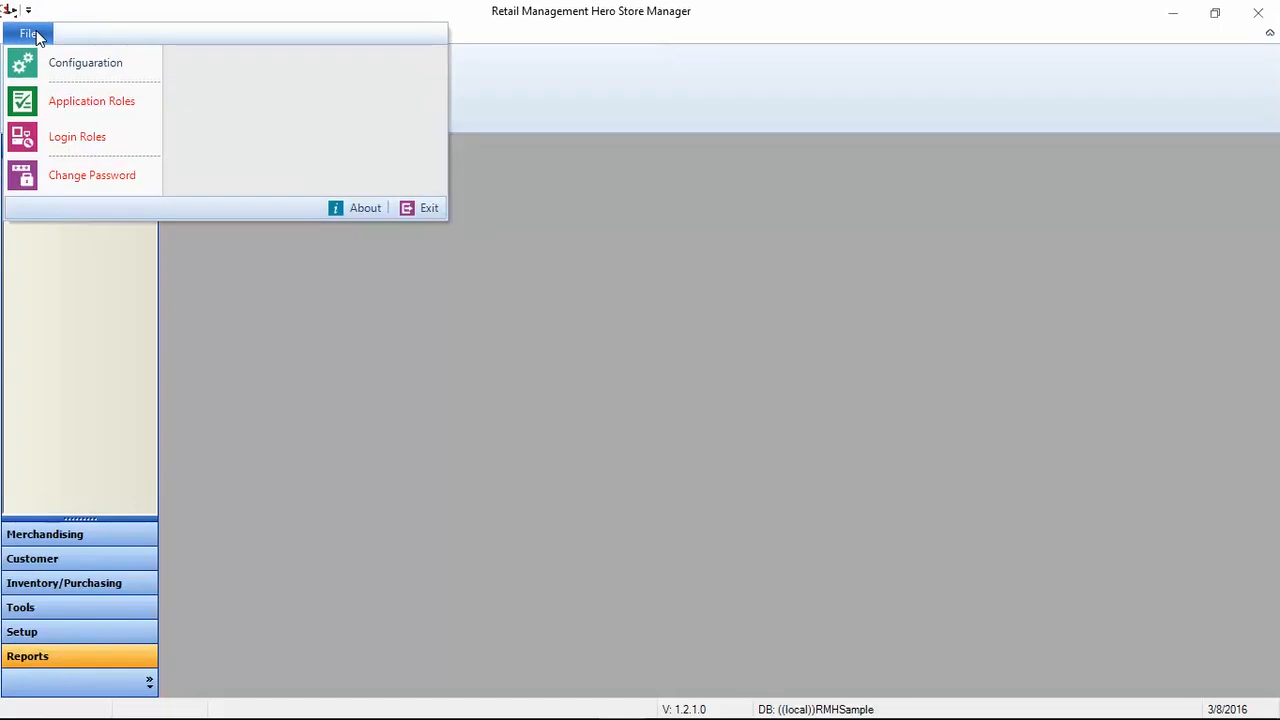
click(90, 17)
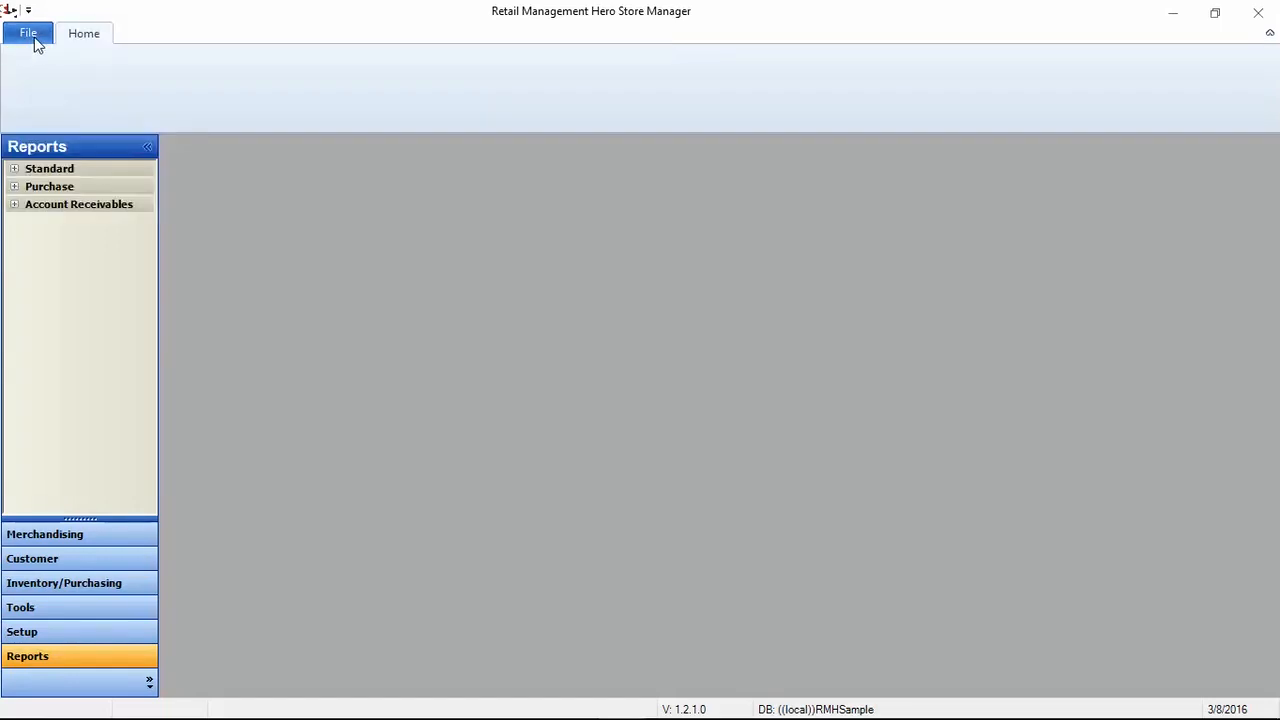
click(30, 36)
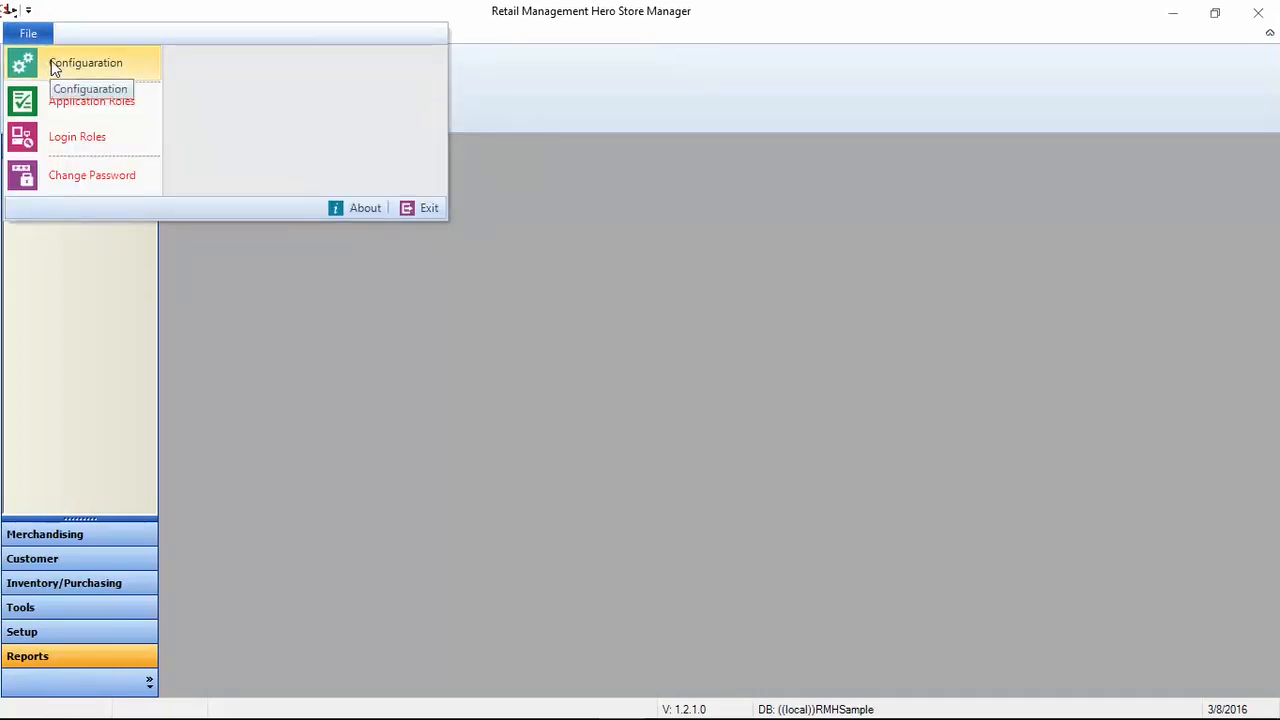
Step: Review Configuration's ordering, inventory, item setup, unit of measure, store and rounding tabs, closing unchanged
click(83, 75)
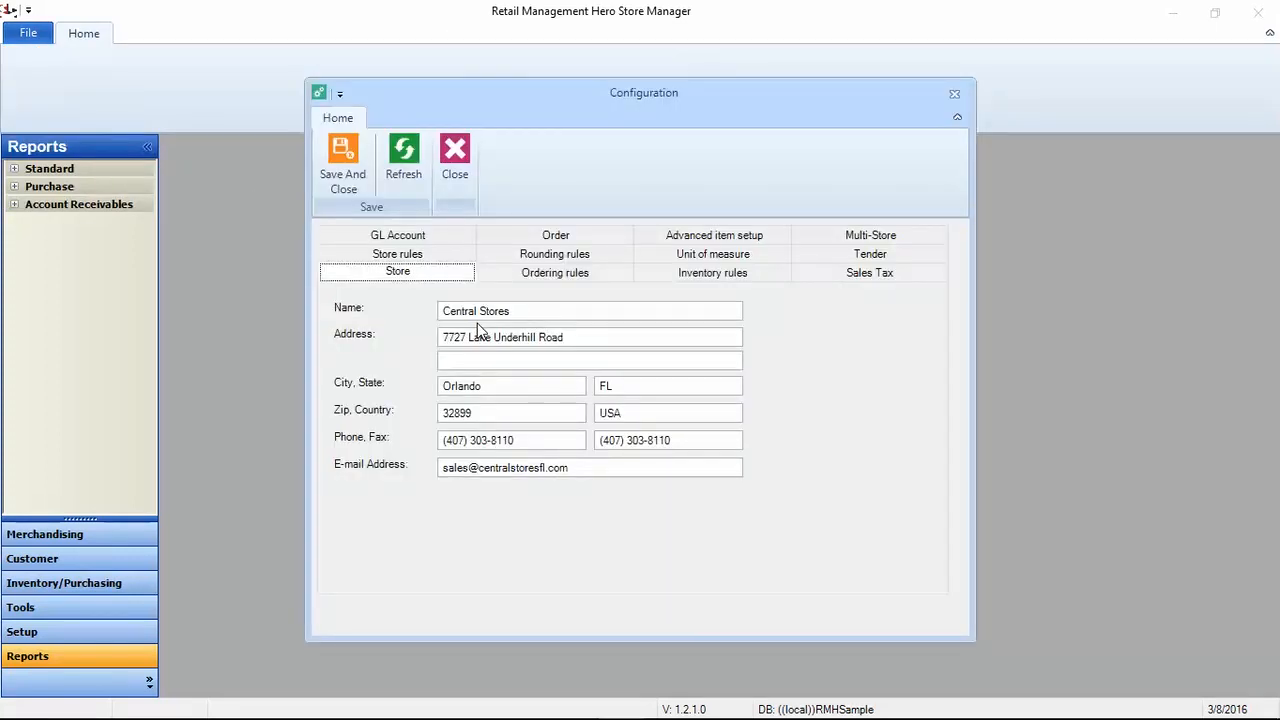
click(538, 277)
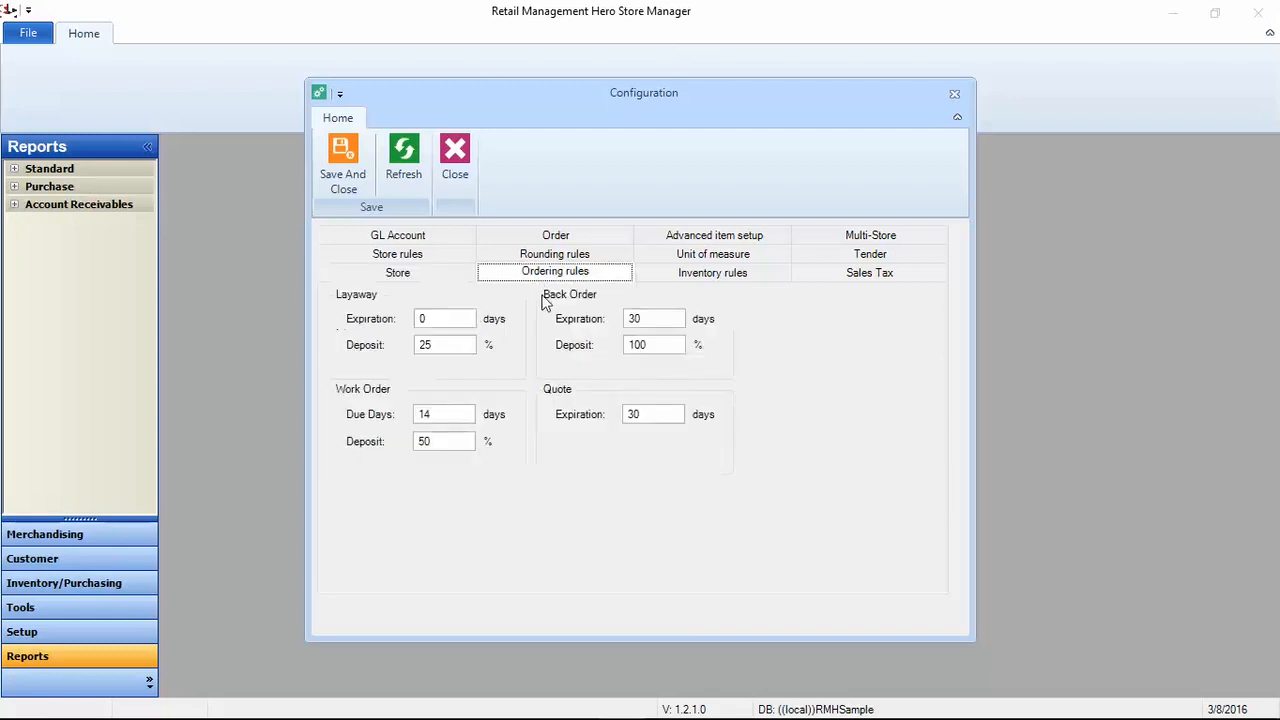
click(717, 279)
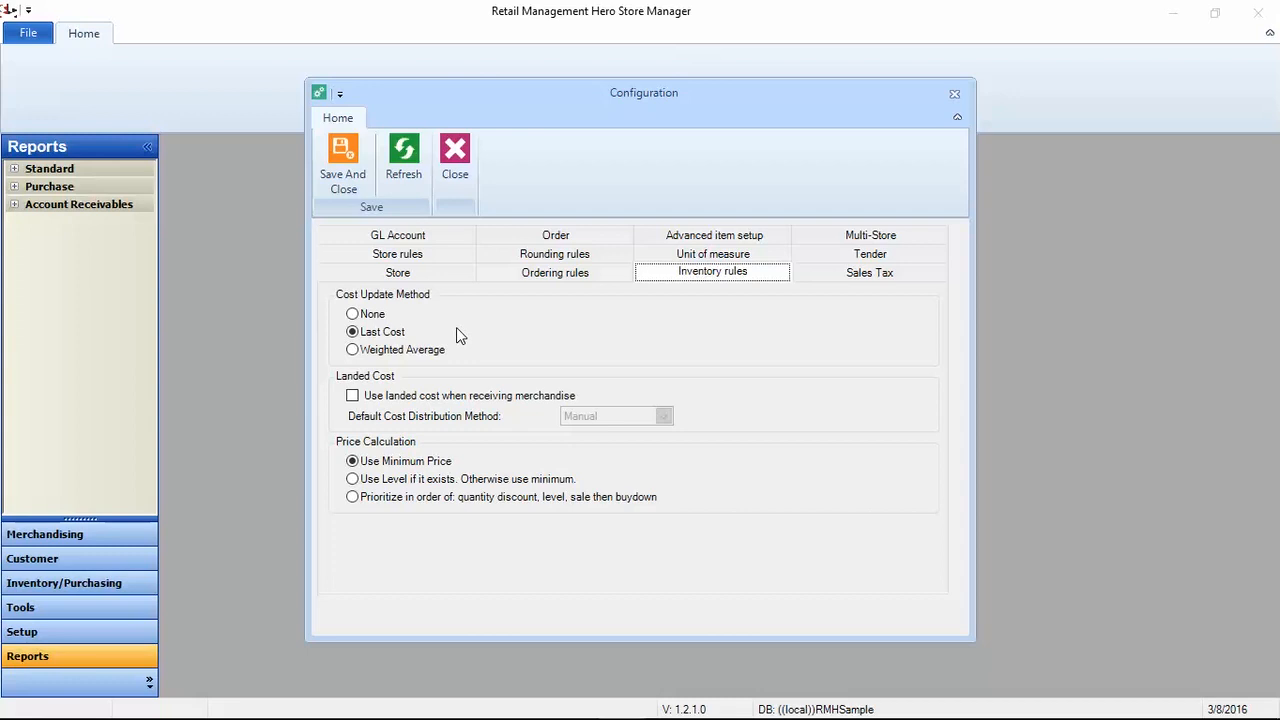
click(714, 236)
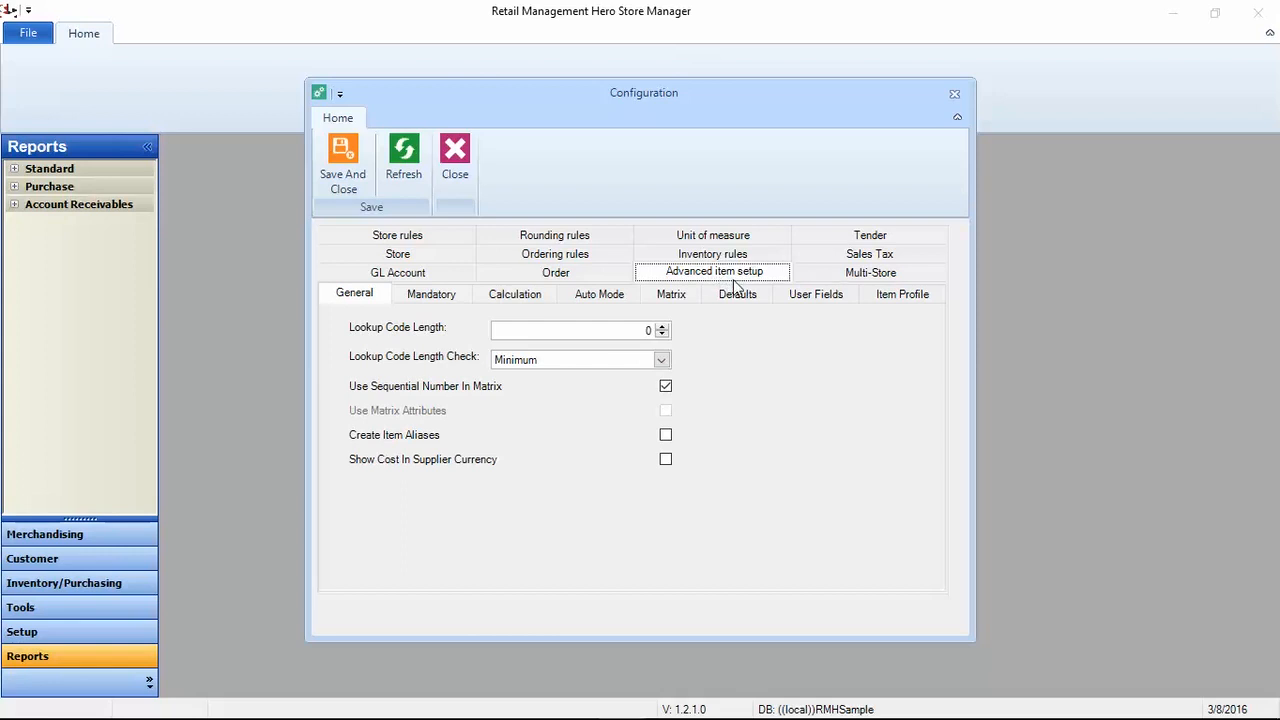
click(711, 237)
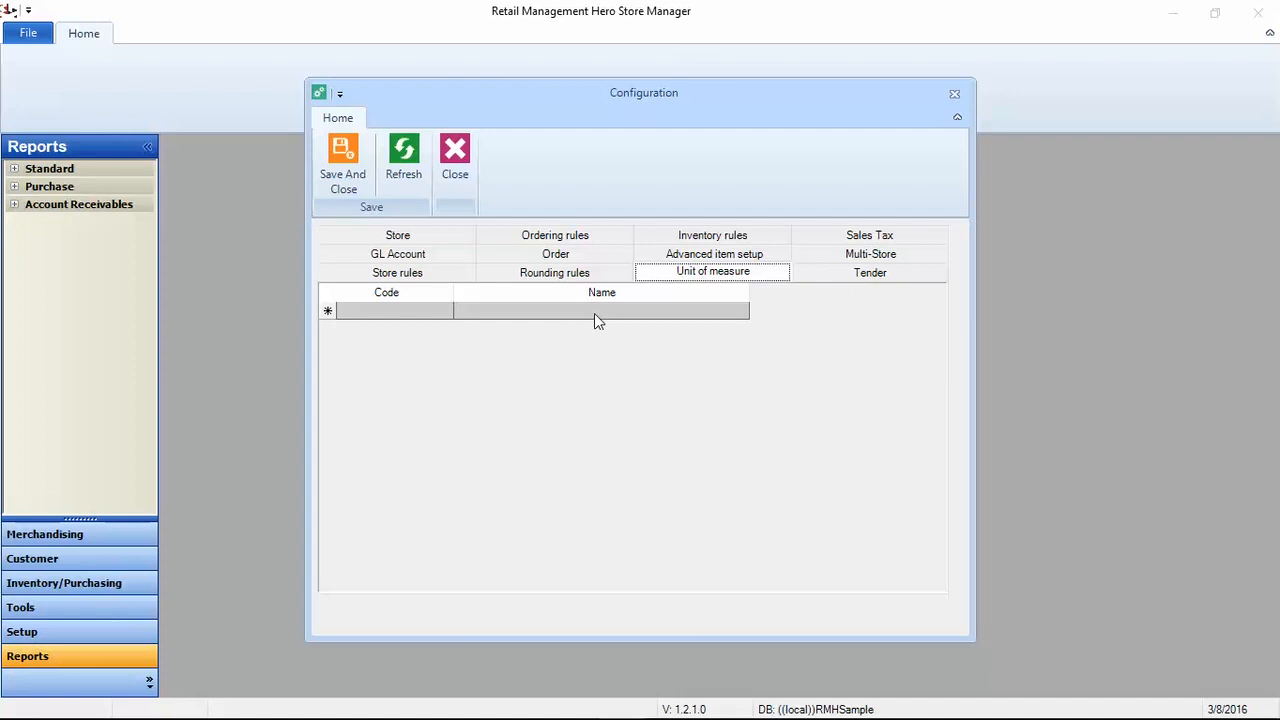
click(408, 276)
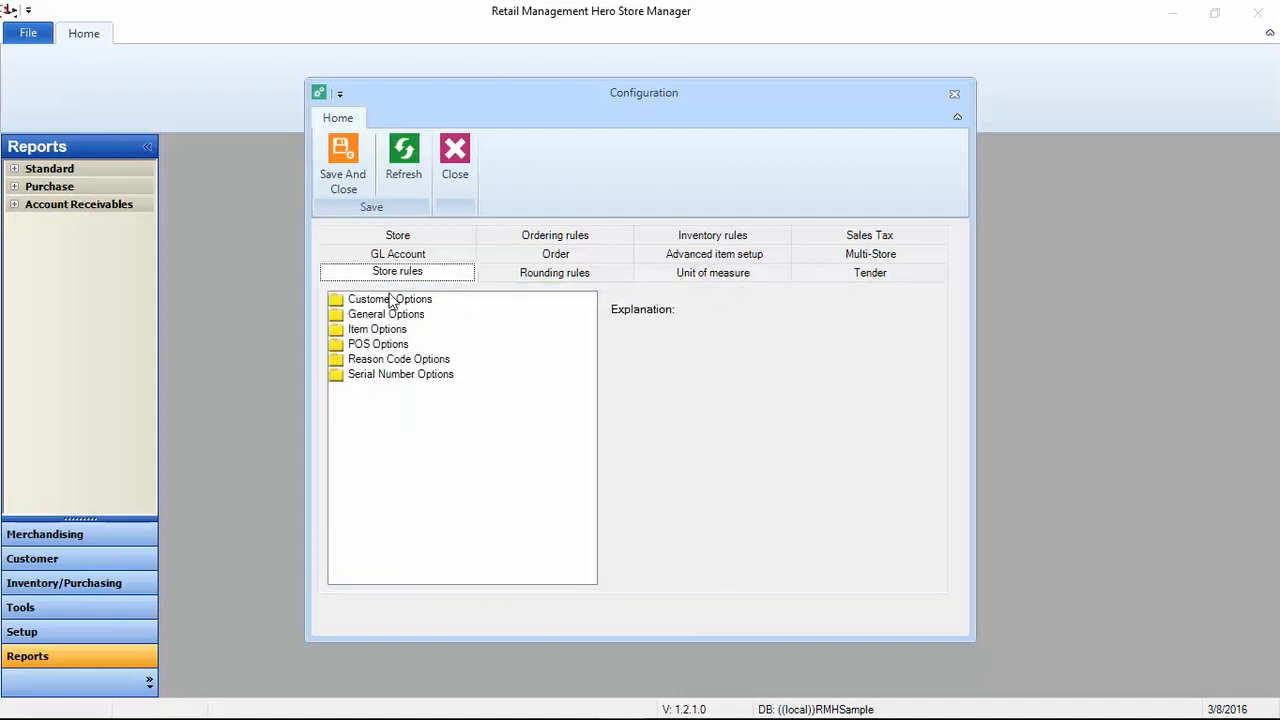
click(545, 277)
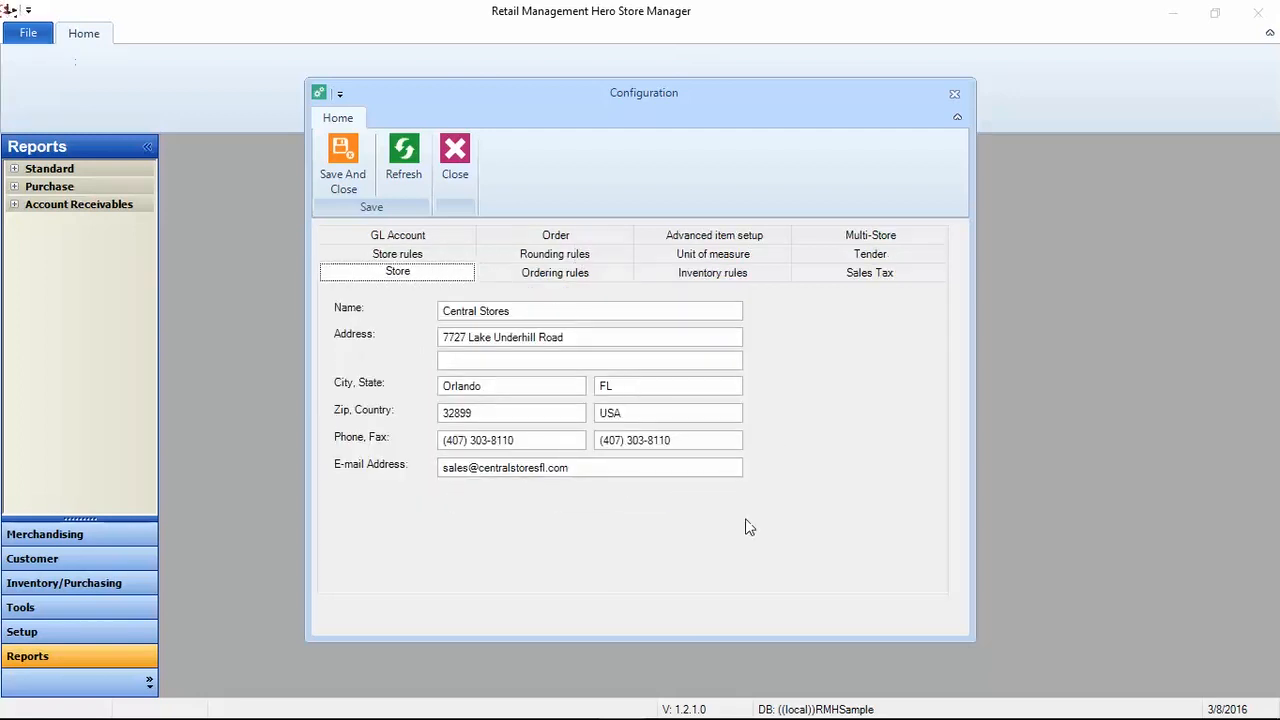
click(950, 92)
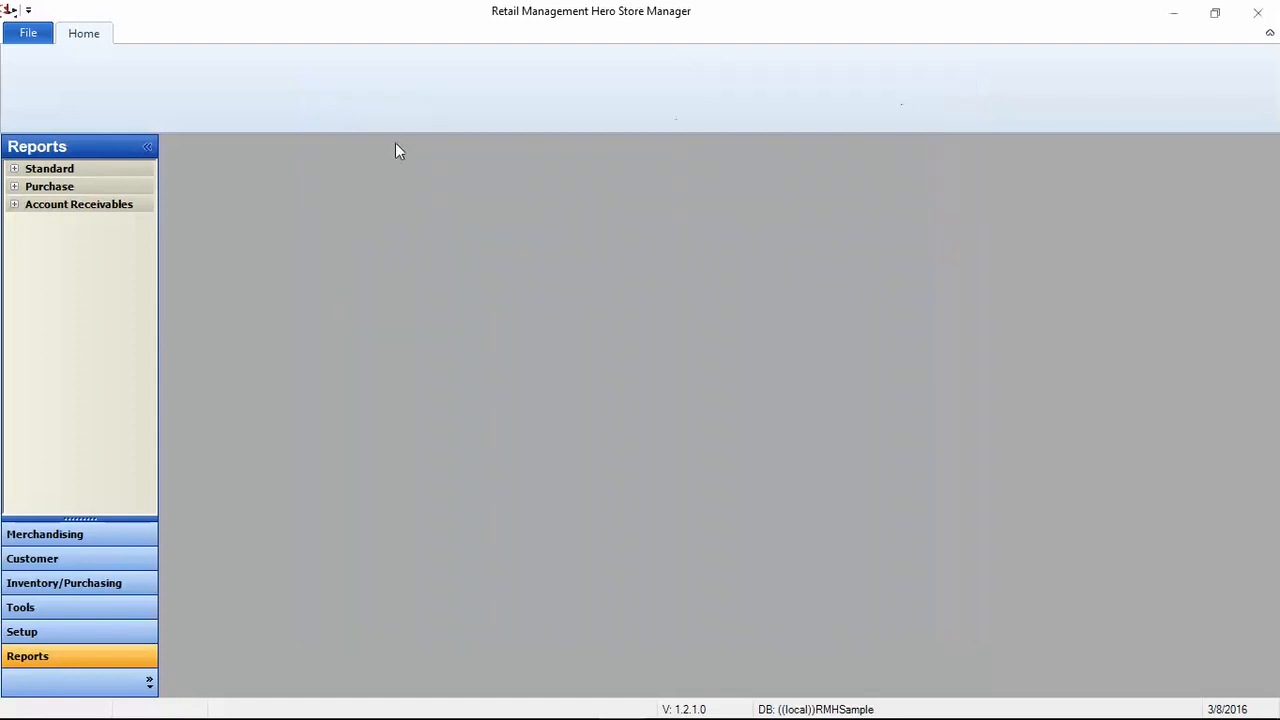
Step: Go to Merchandising and open the Items grid listing all 173 inventory items
click(71, 533)
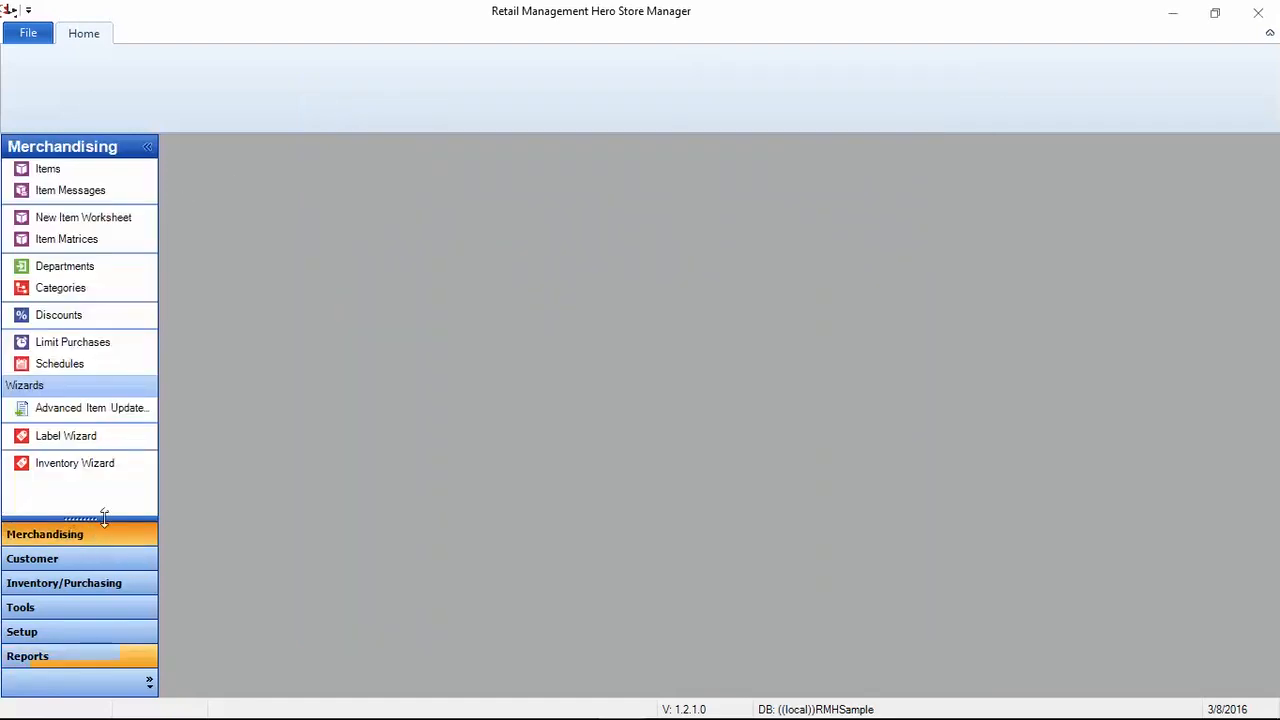
click(49, 171)
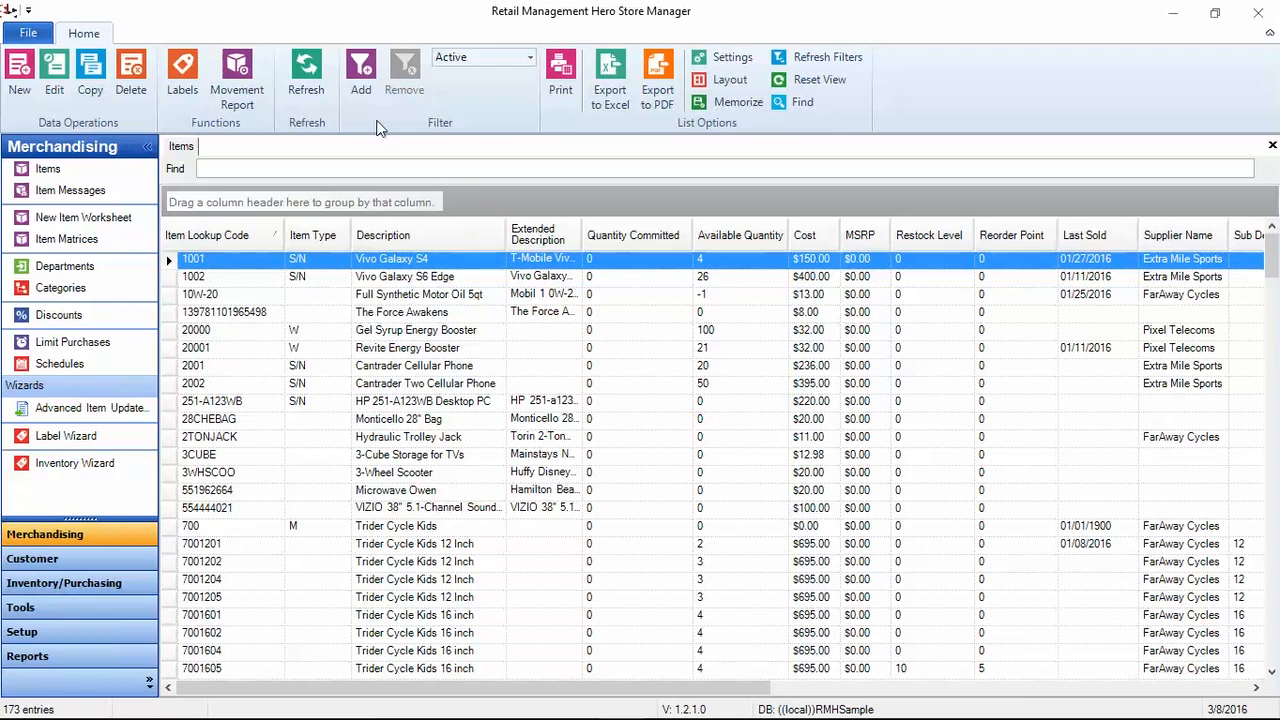
Step: Start an AvailableQty filter on the items list, then cancel it without a condition
click(361, 75)
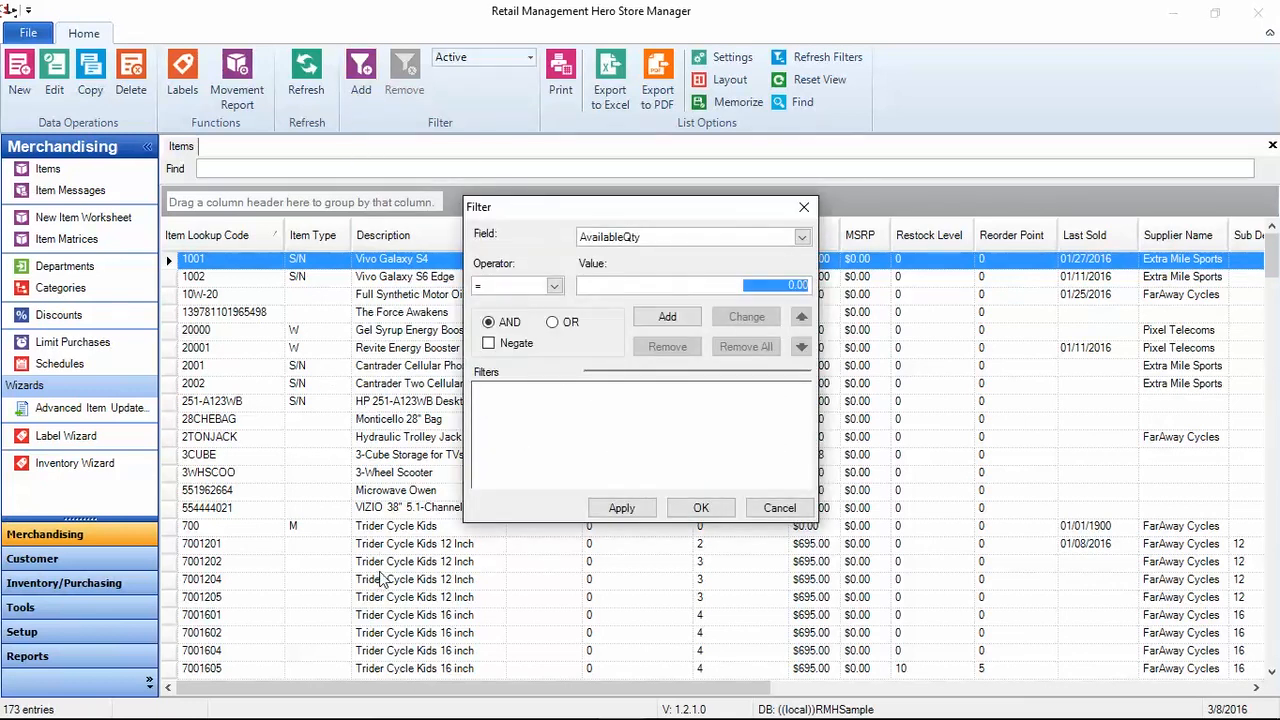
click(802, 237)
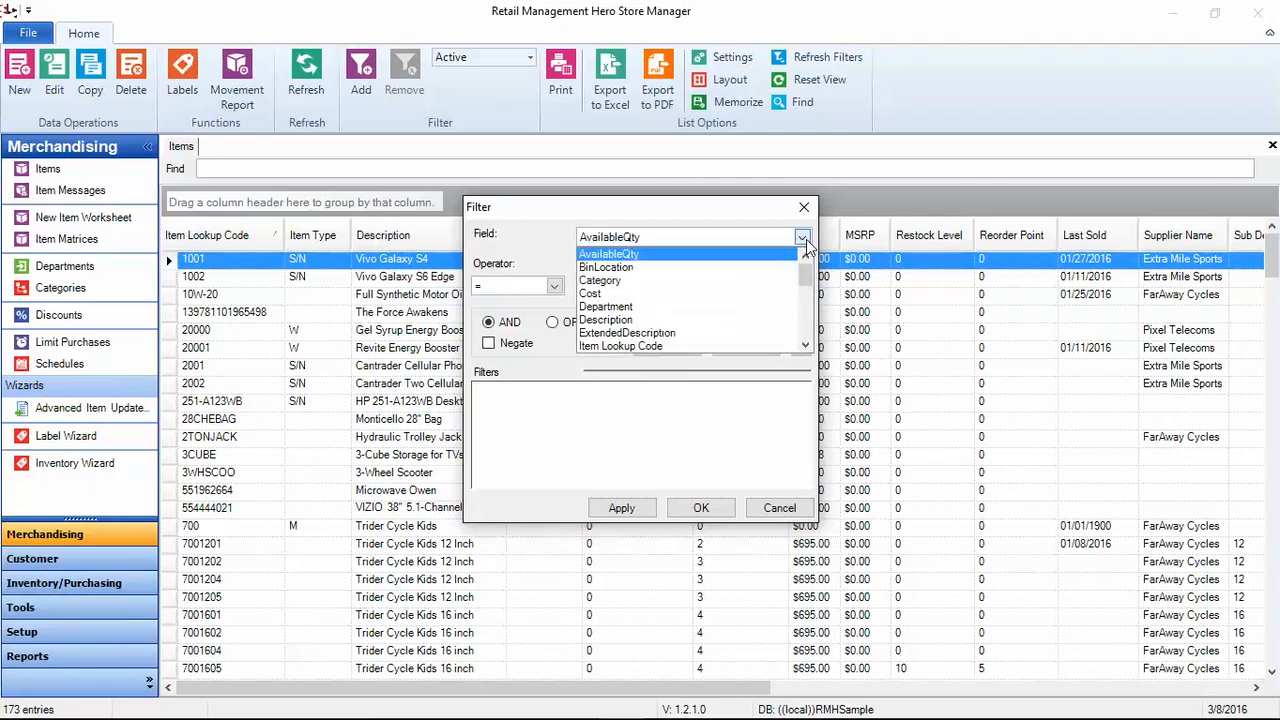
drag(805, 277, 806, 335)
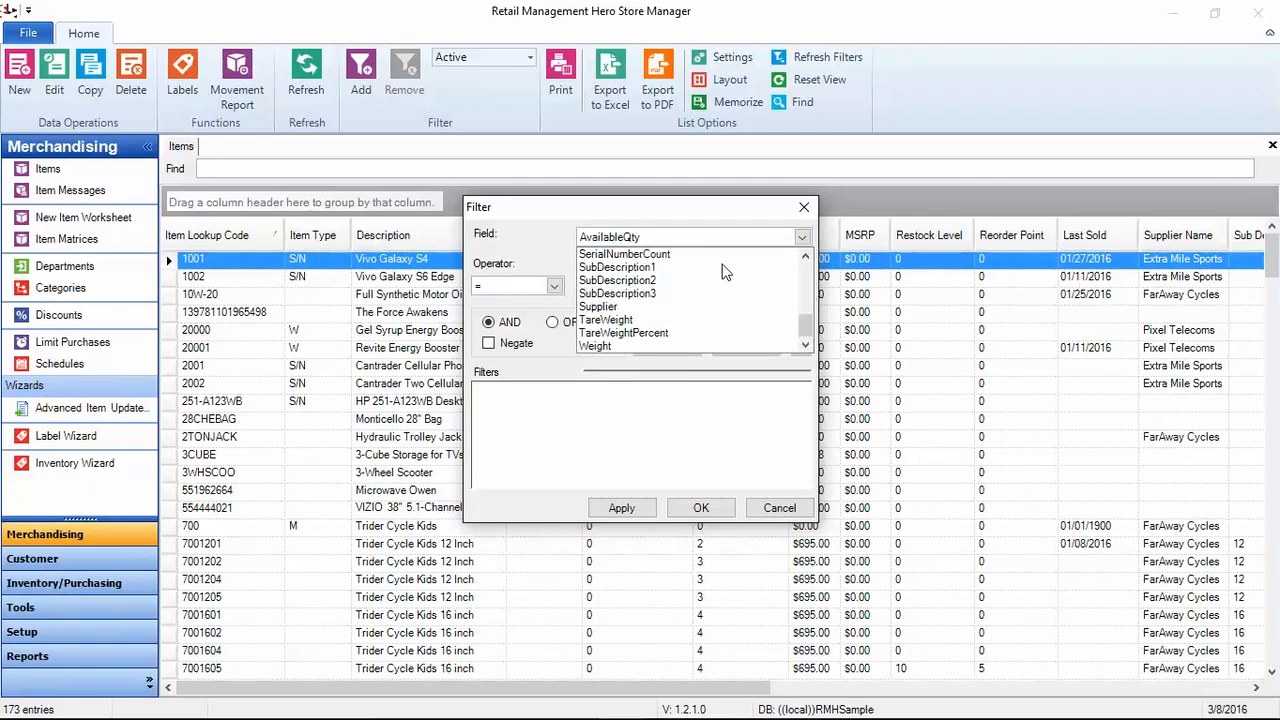
click(673, 213)
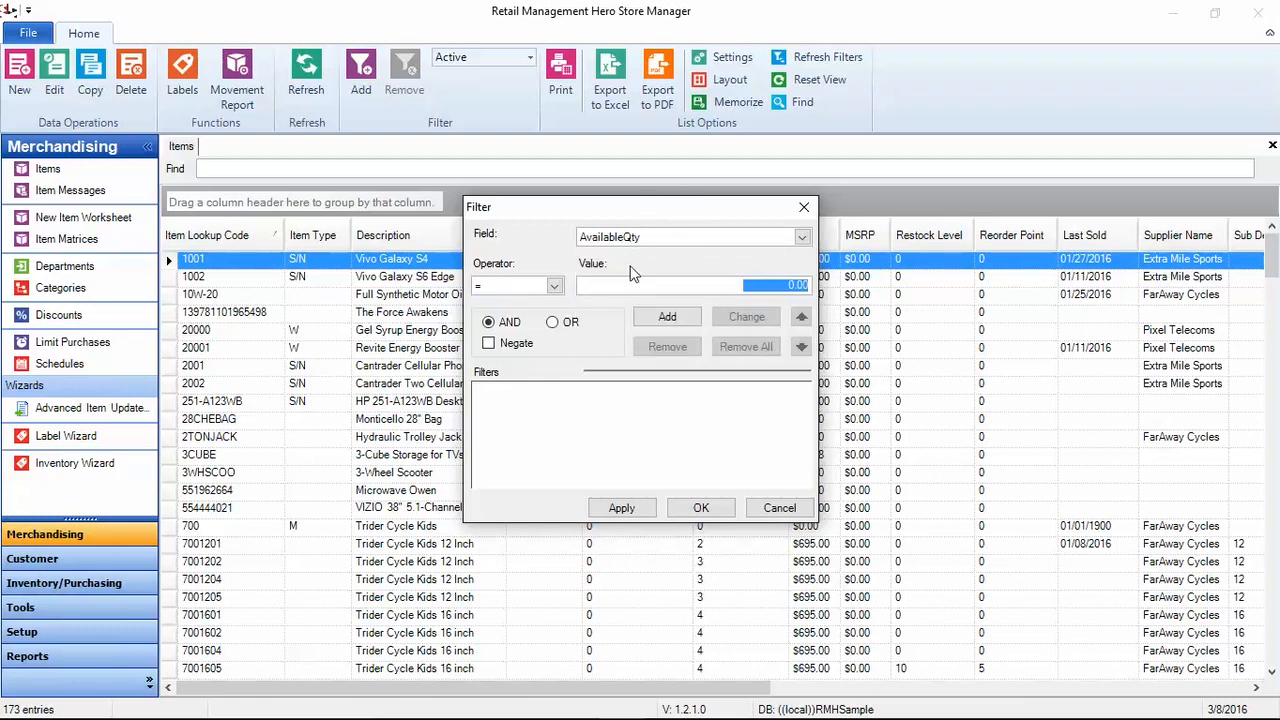
click(772, 510)
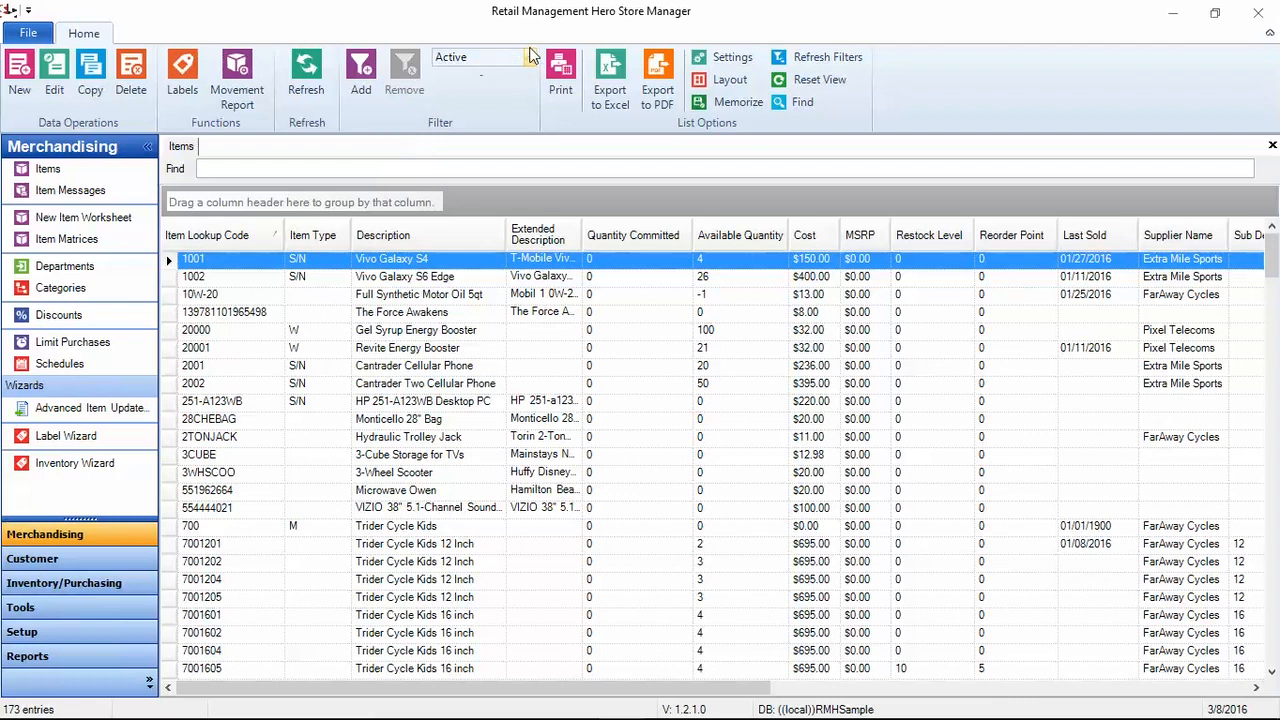
Step: Keep only Active items listed and open a print preview of the item list
click(530, 57)
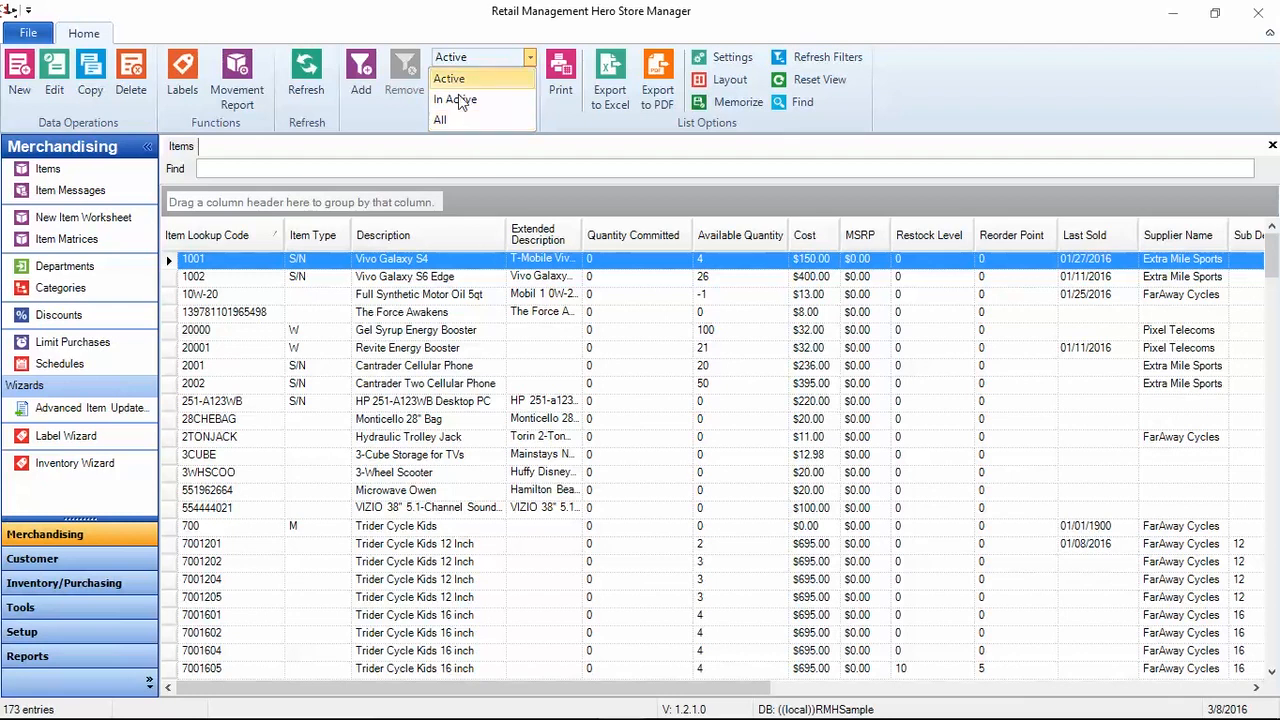
click(415, 134)
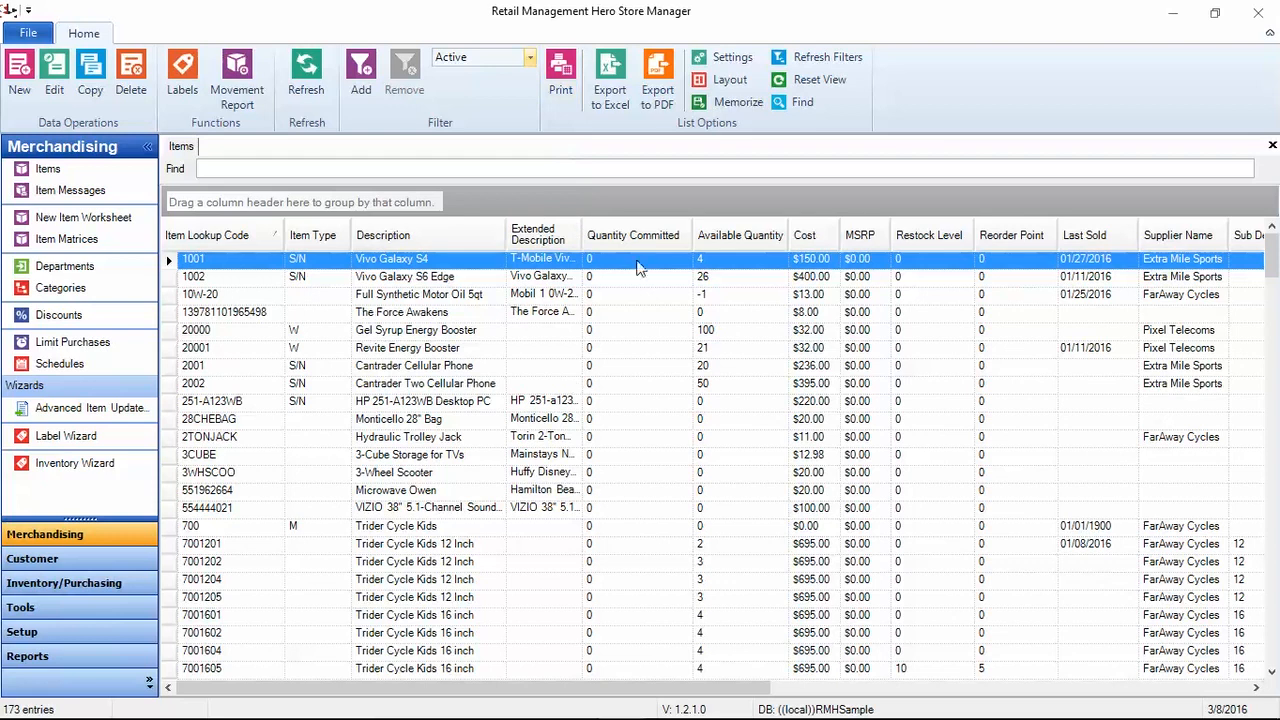
click(575, 97)
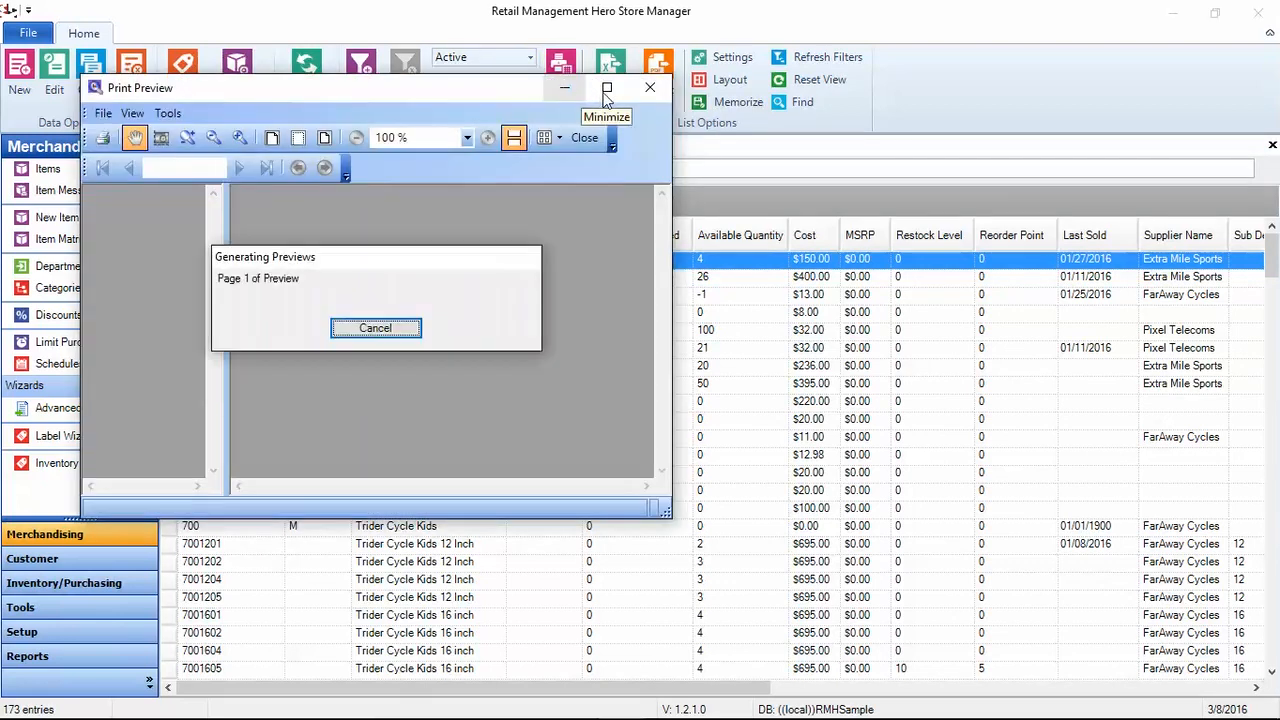
Step: Maximize the three-page item print preview, then close it
click(606, 89)
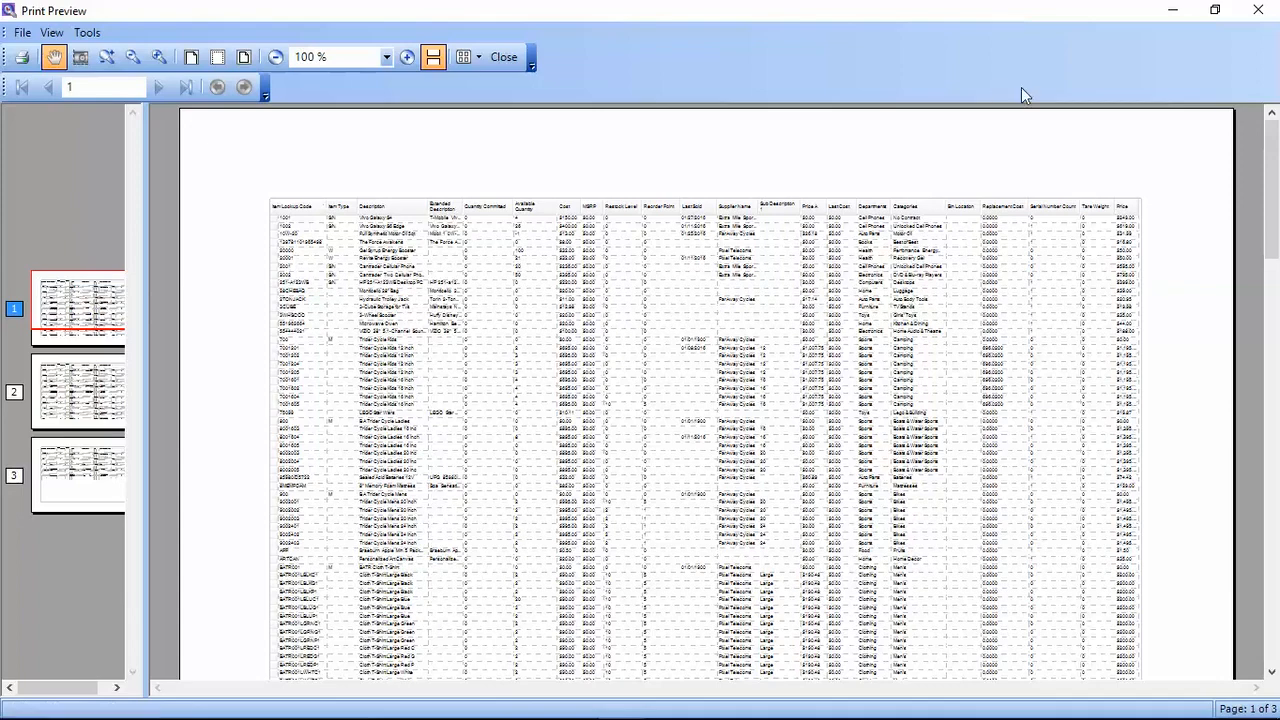
click(1258, 10)
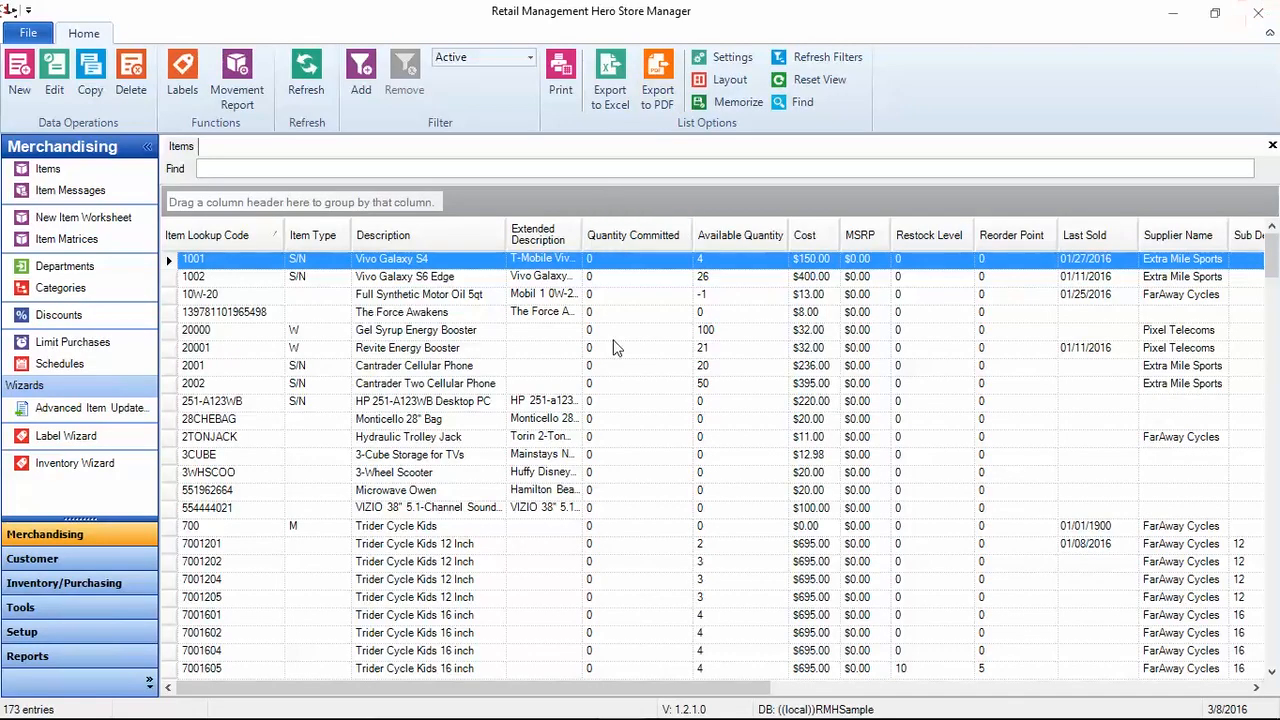
scroll(614, 347, down, 4)
scroll(614, 345, up, 4)
Step: Bring up the Excel and PDF export Save As prompts, cancelling both without saving
click(614, 95)
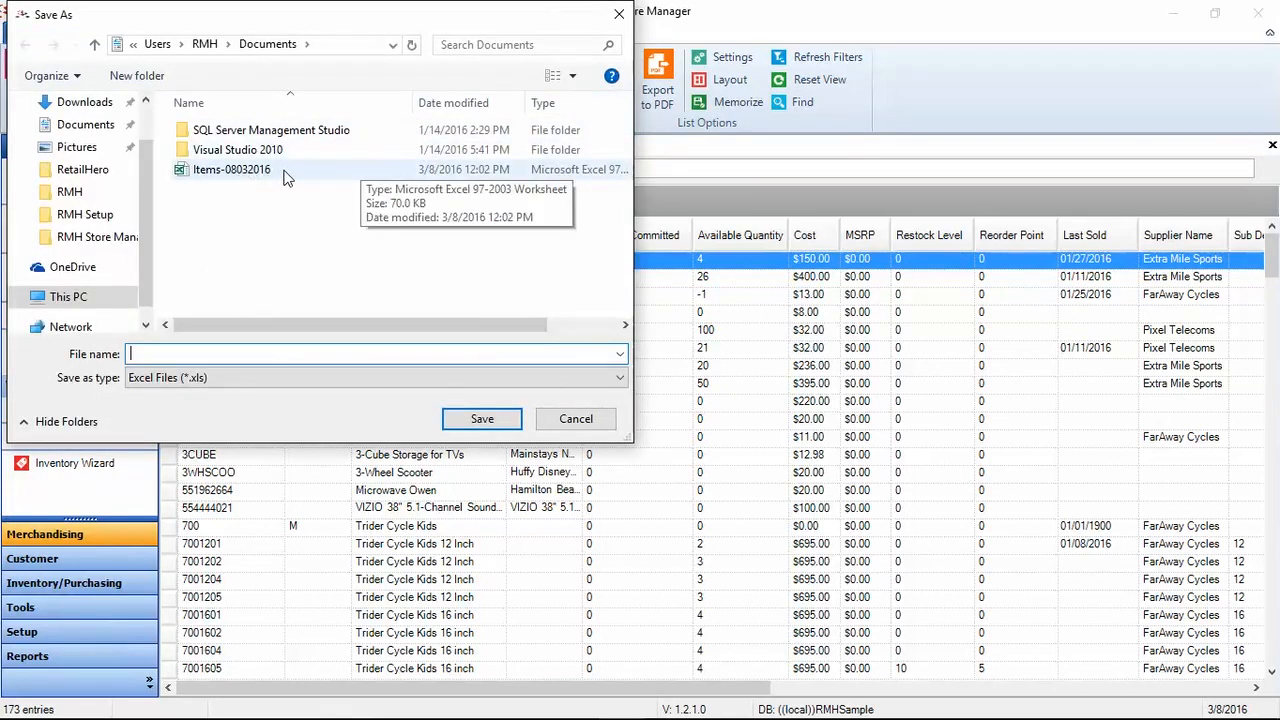
click(619, 14)
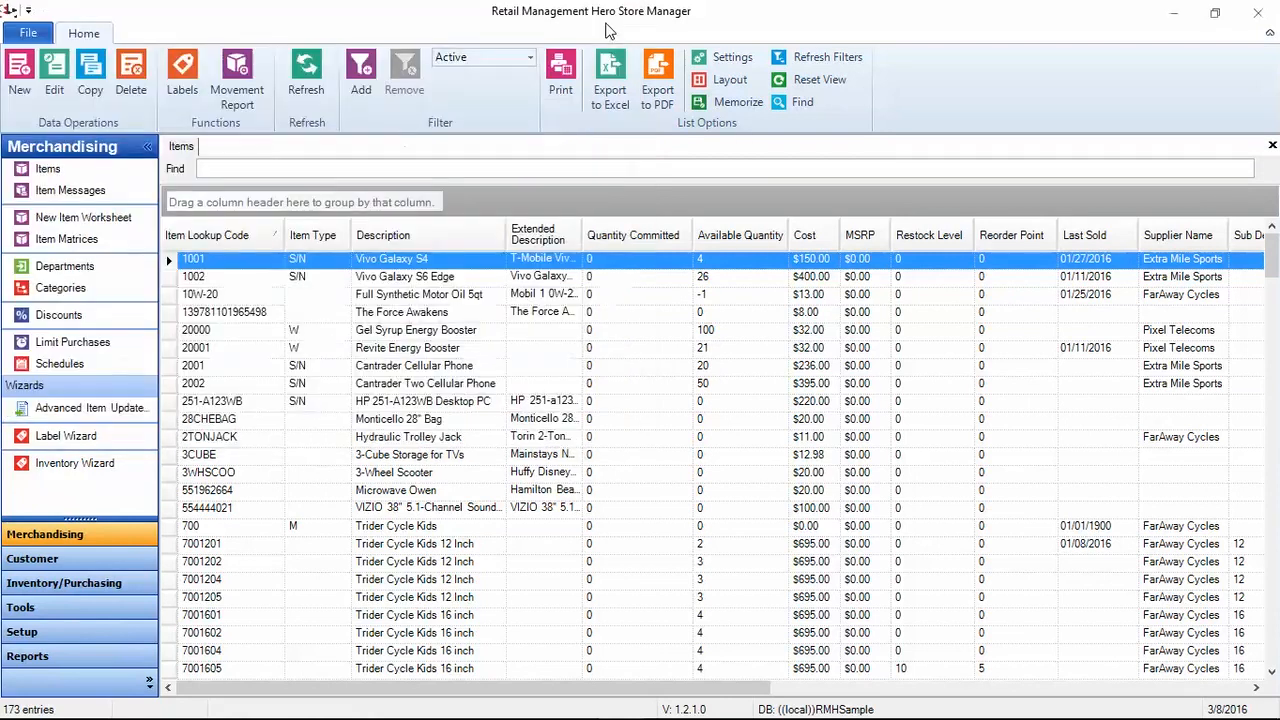
click(657, 95)
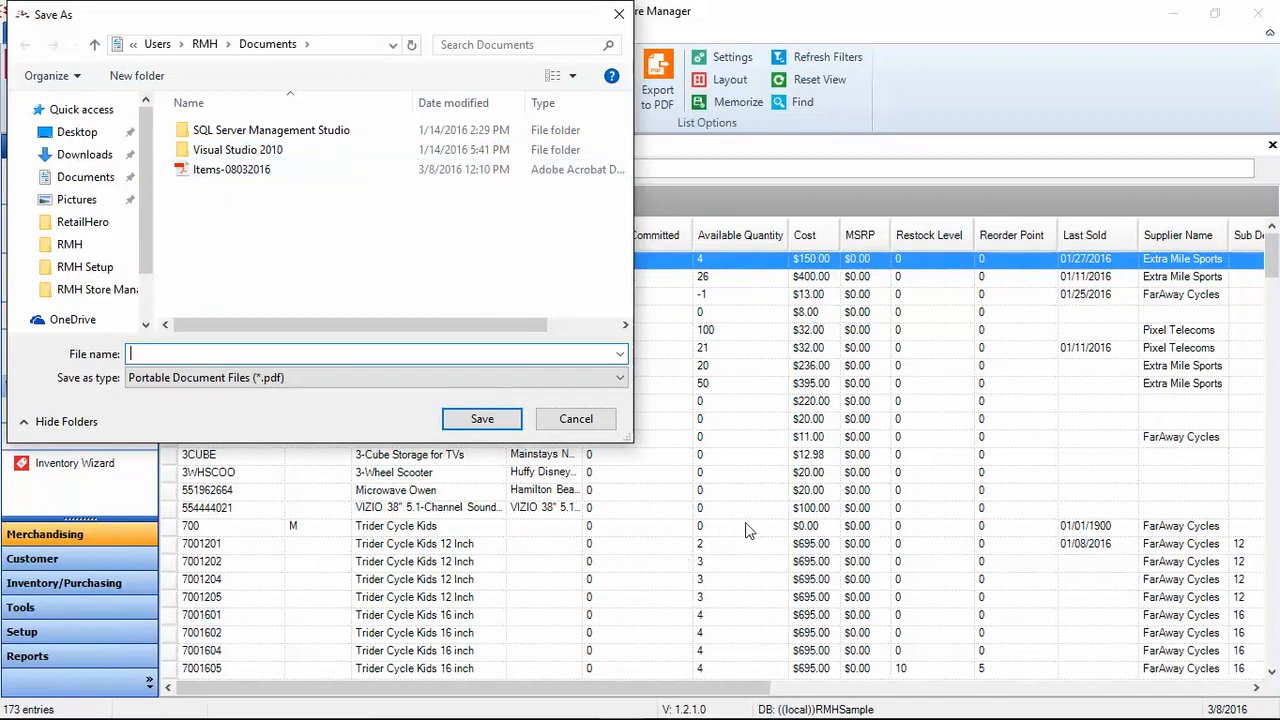
click(590, 426)
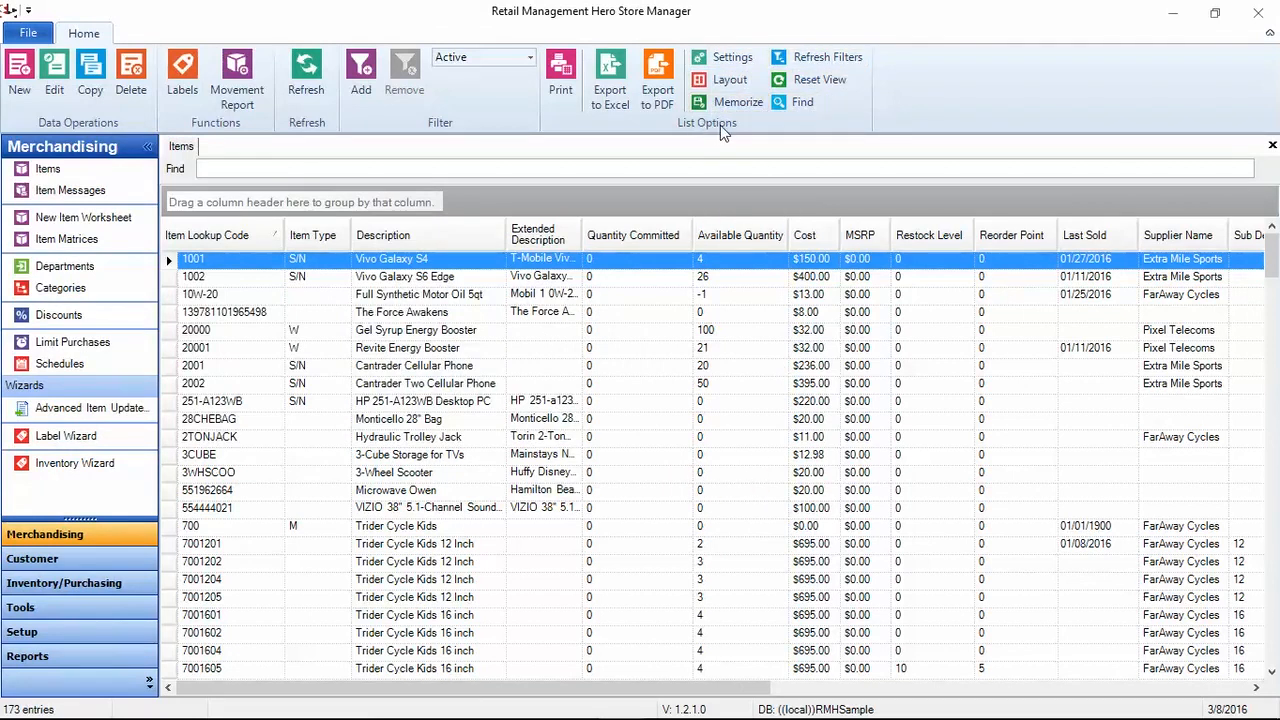
click(734, 64)
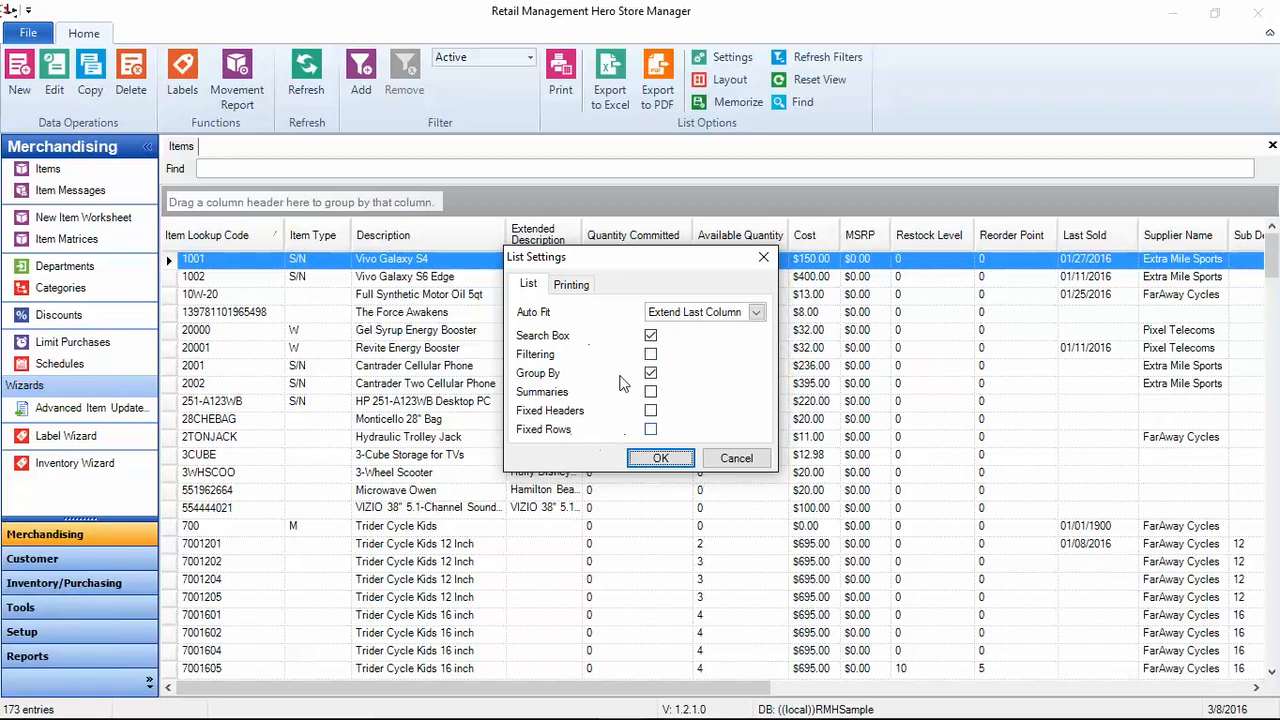
click(736, 458)
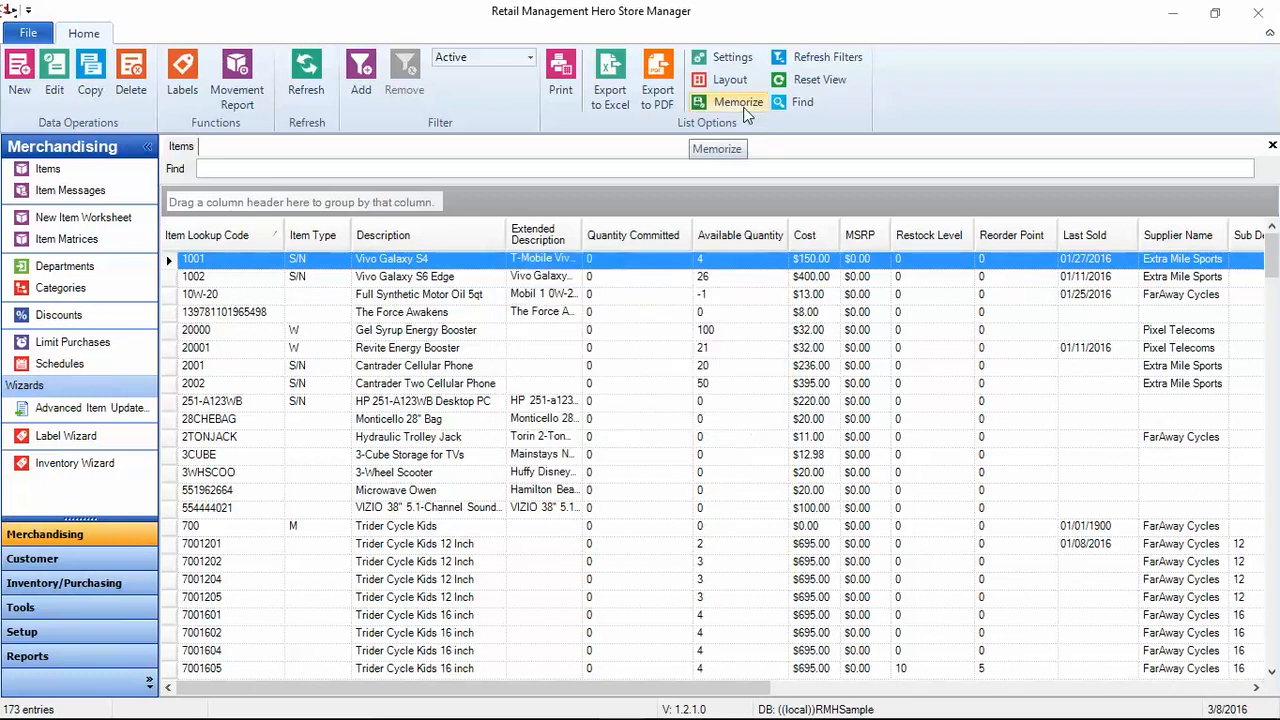
click(730, 80)
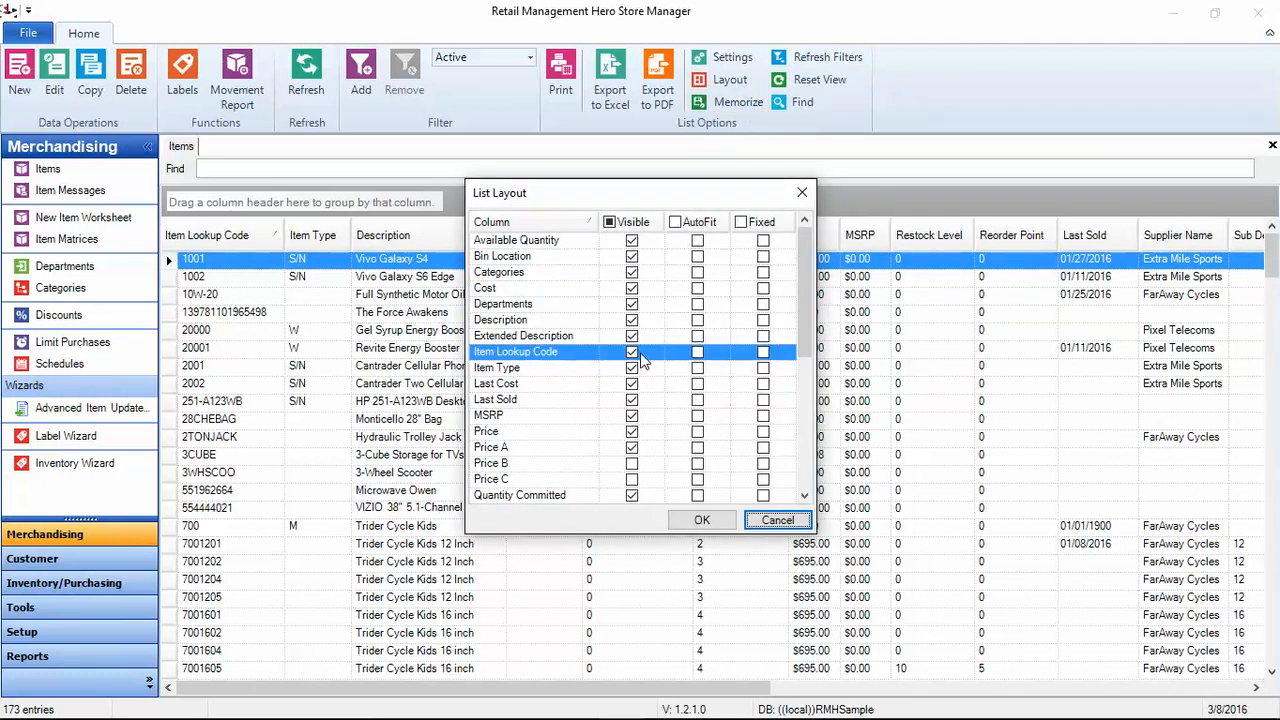
scroll(667, 390, down, 2)
scroll(670, 392, up, 2)
click(777, 521)
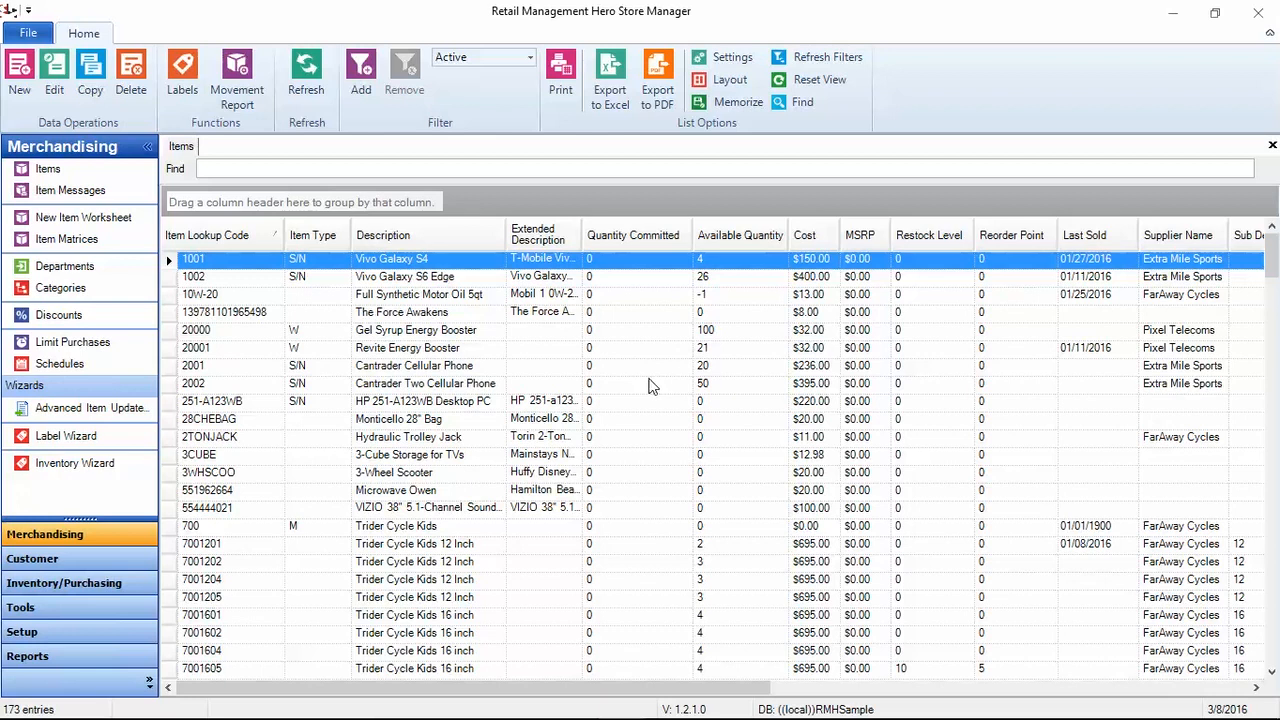
click(740, 102)
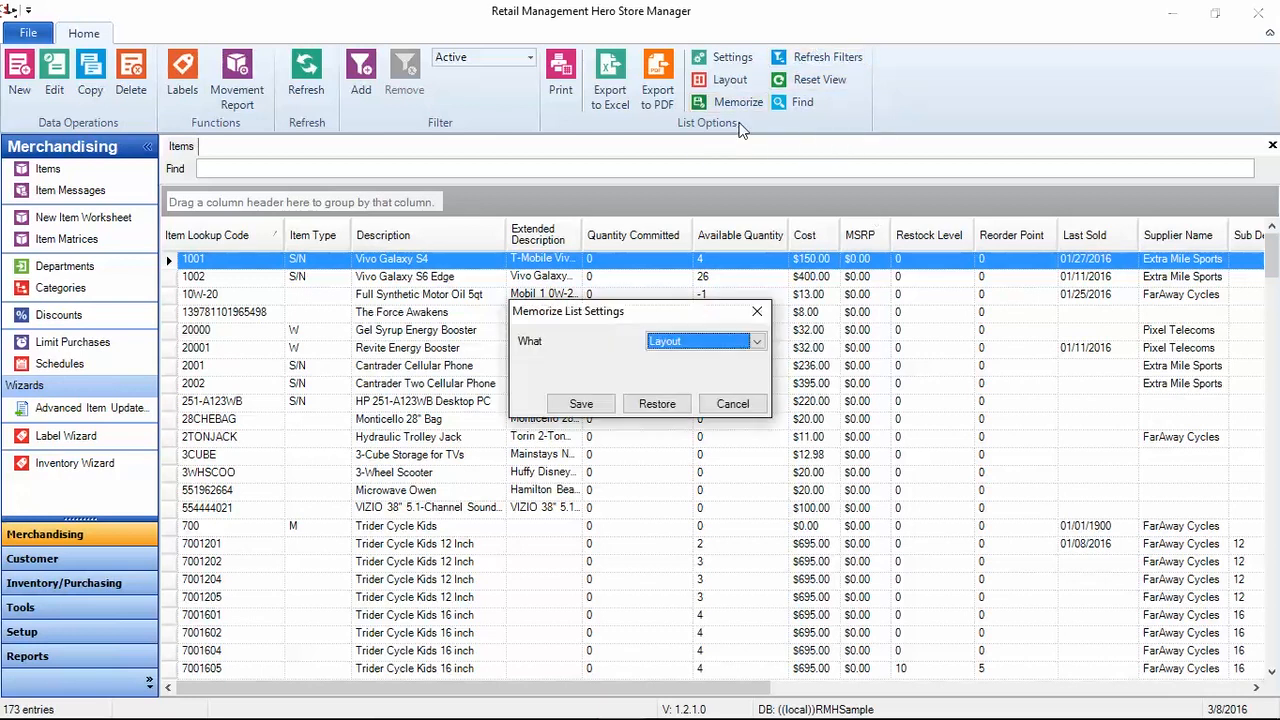
click(702, 341)
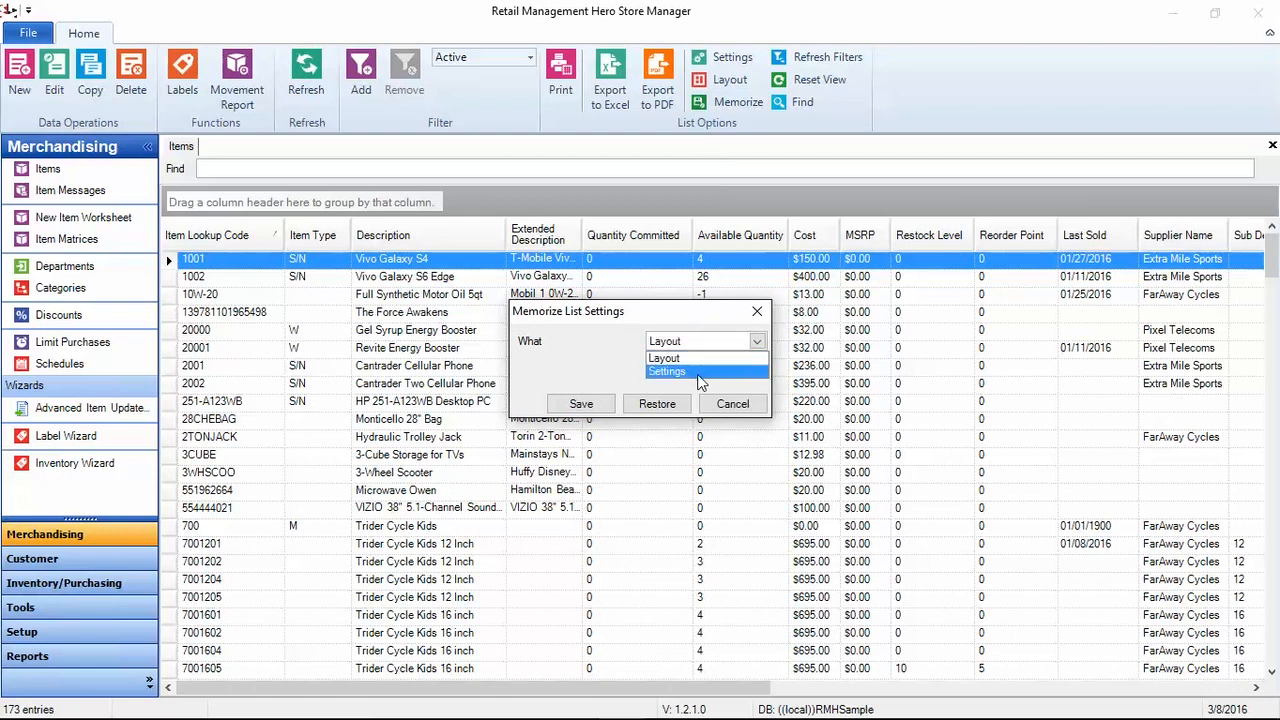
click(740, 406)
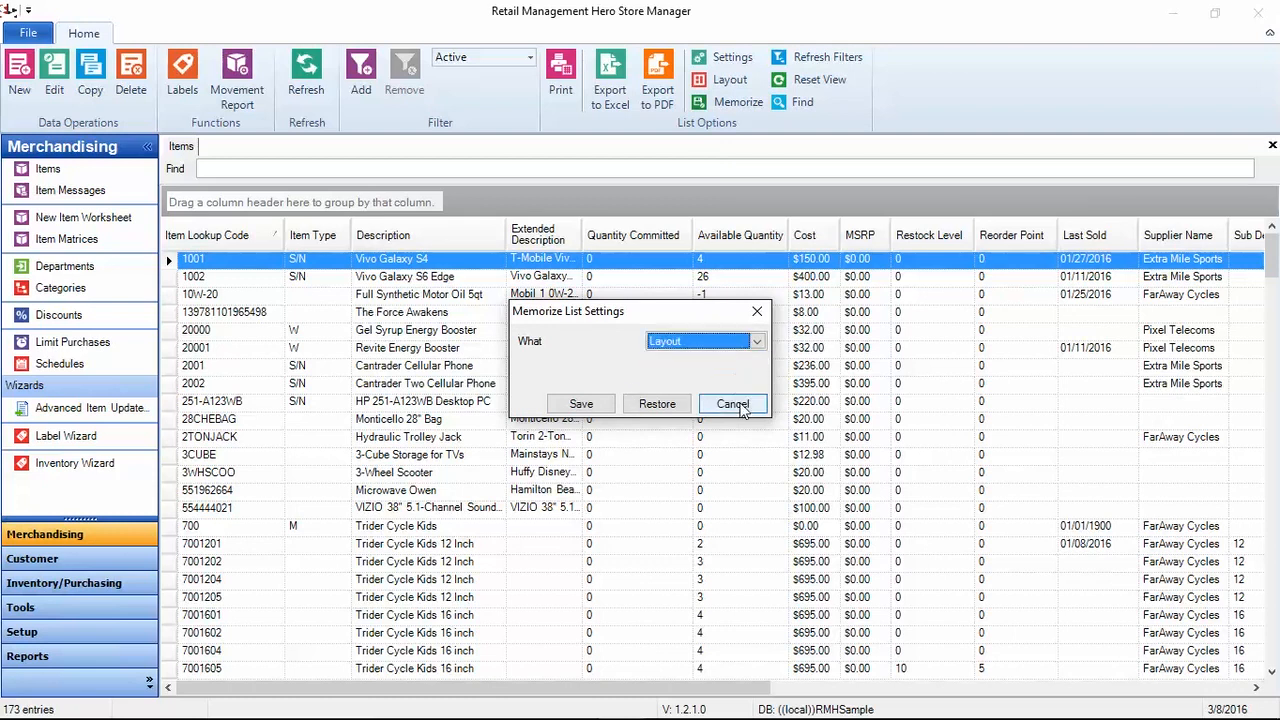
click(733, 404)
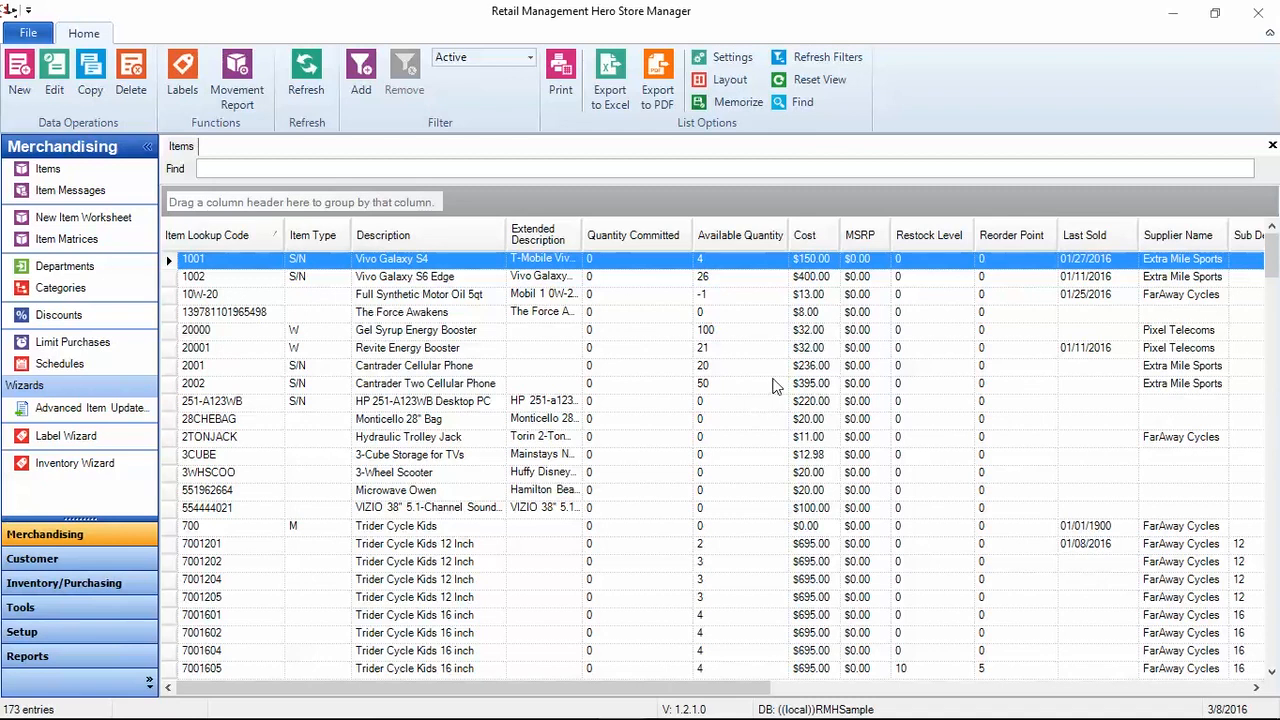
click(805, 103)
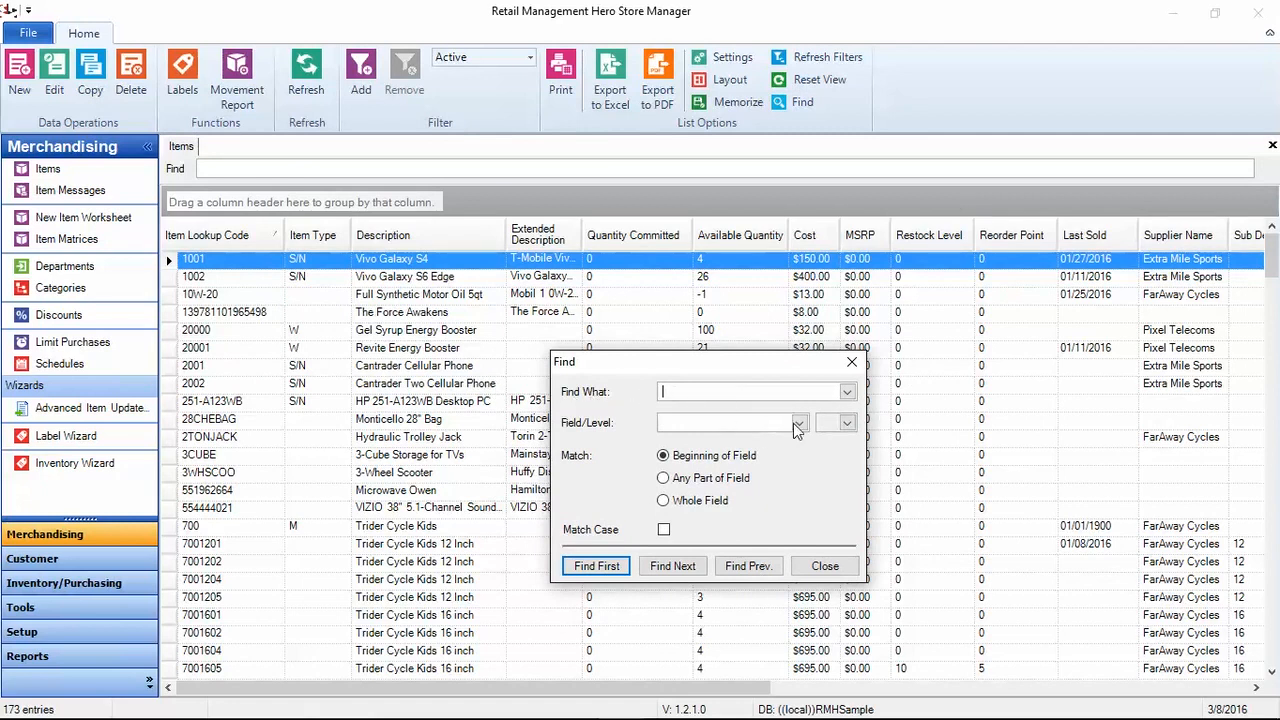
click(797, 422)
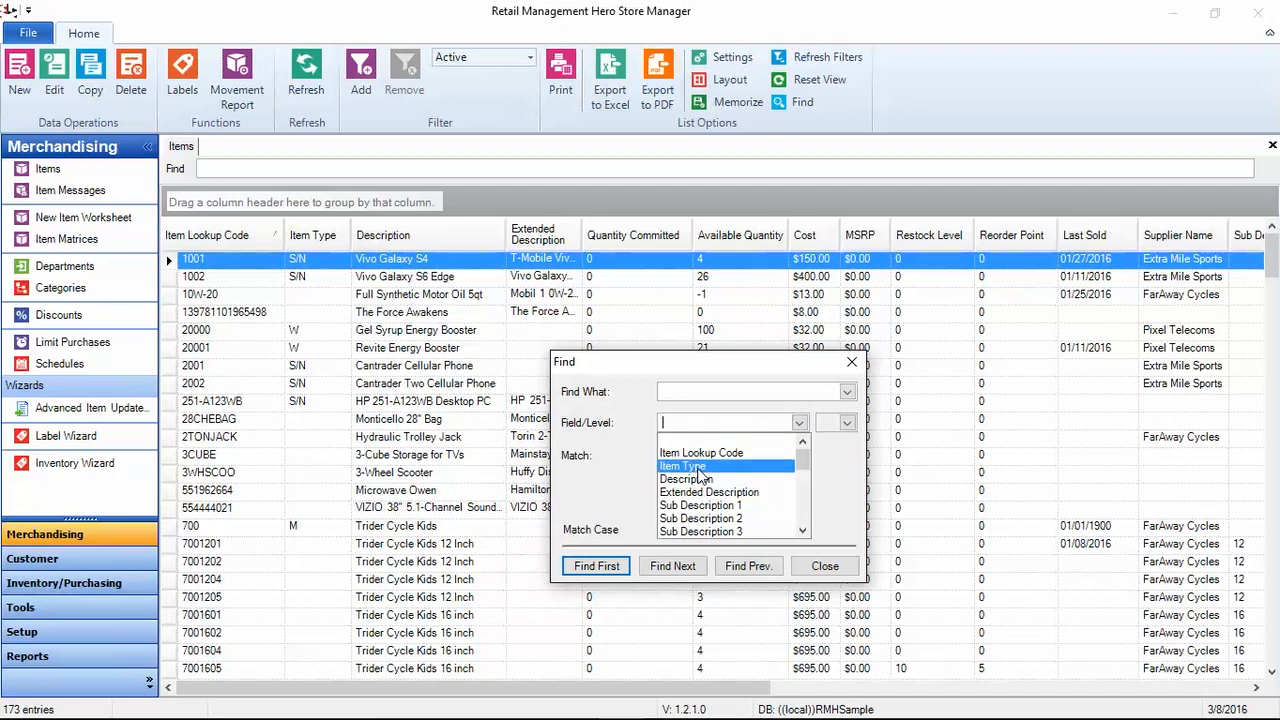
key(Down)
key(Down)
key(Down)
key(Down)
key(Down)
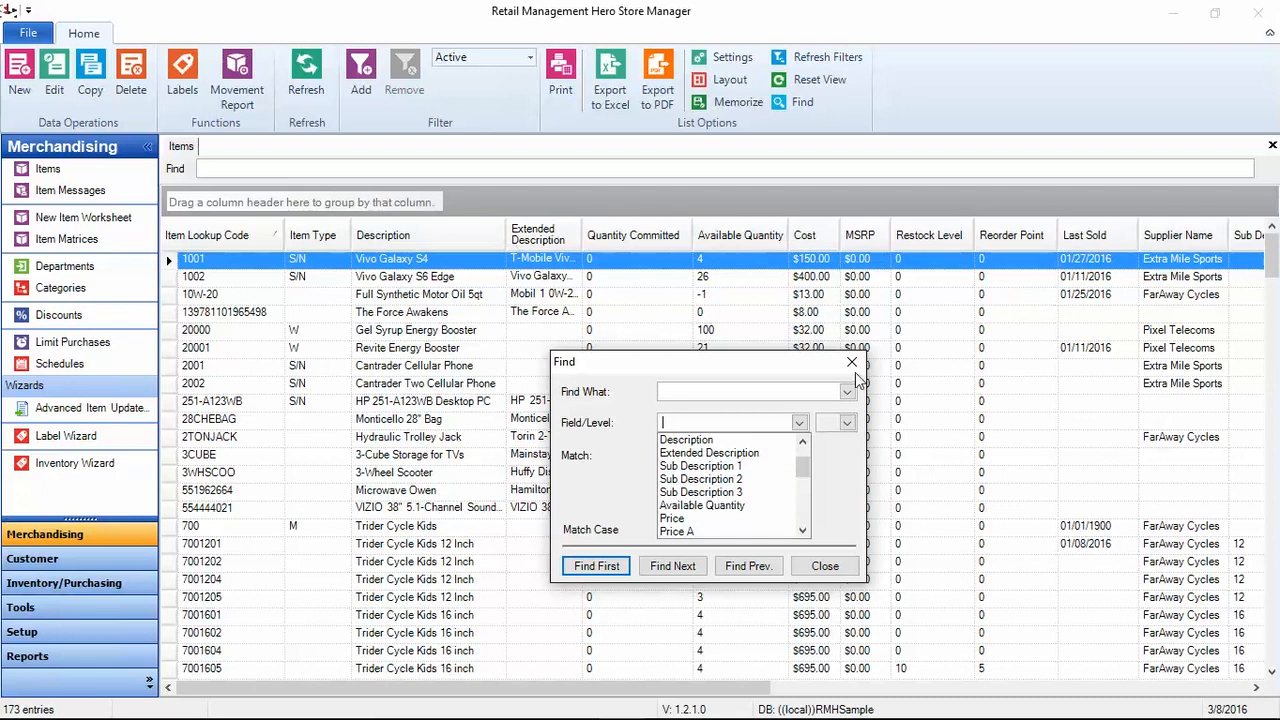
scroll(757, 507, down, 5)
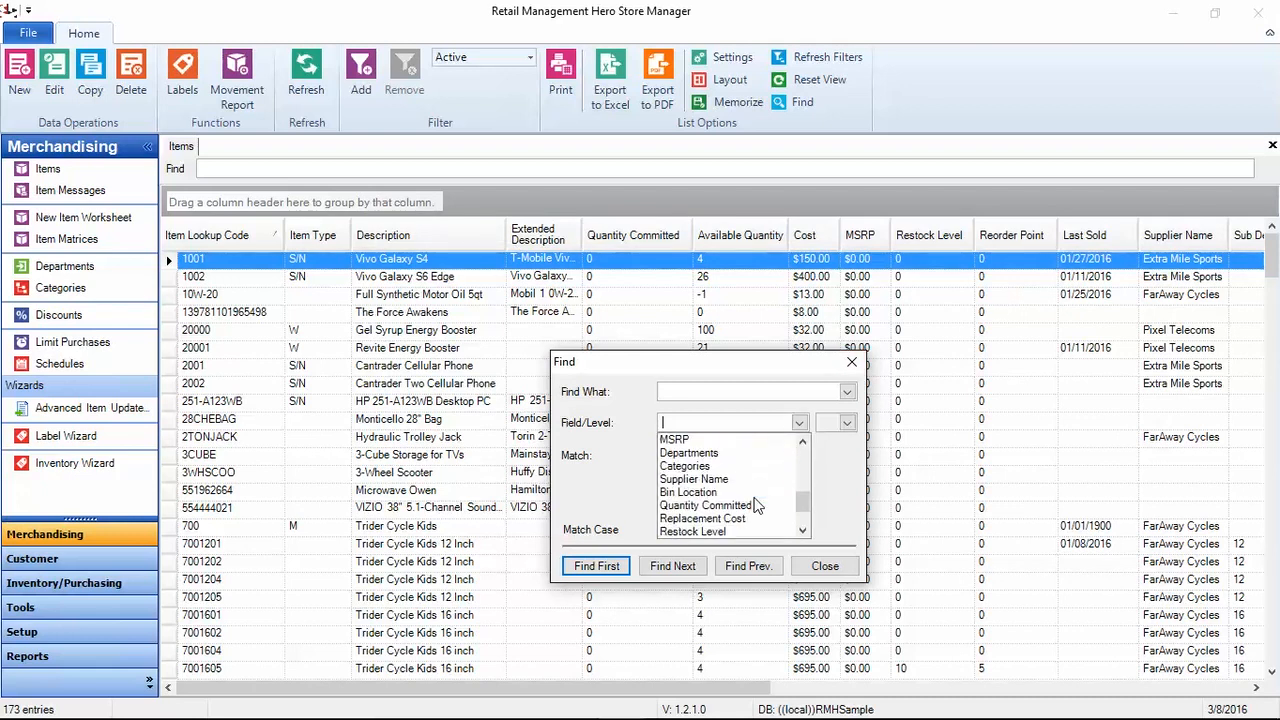
click(858, 467)
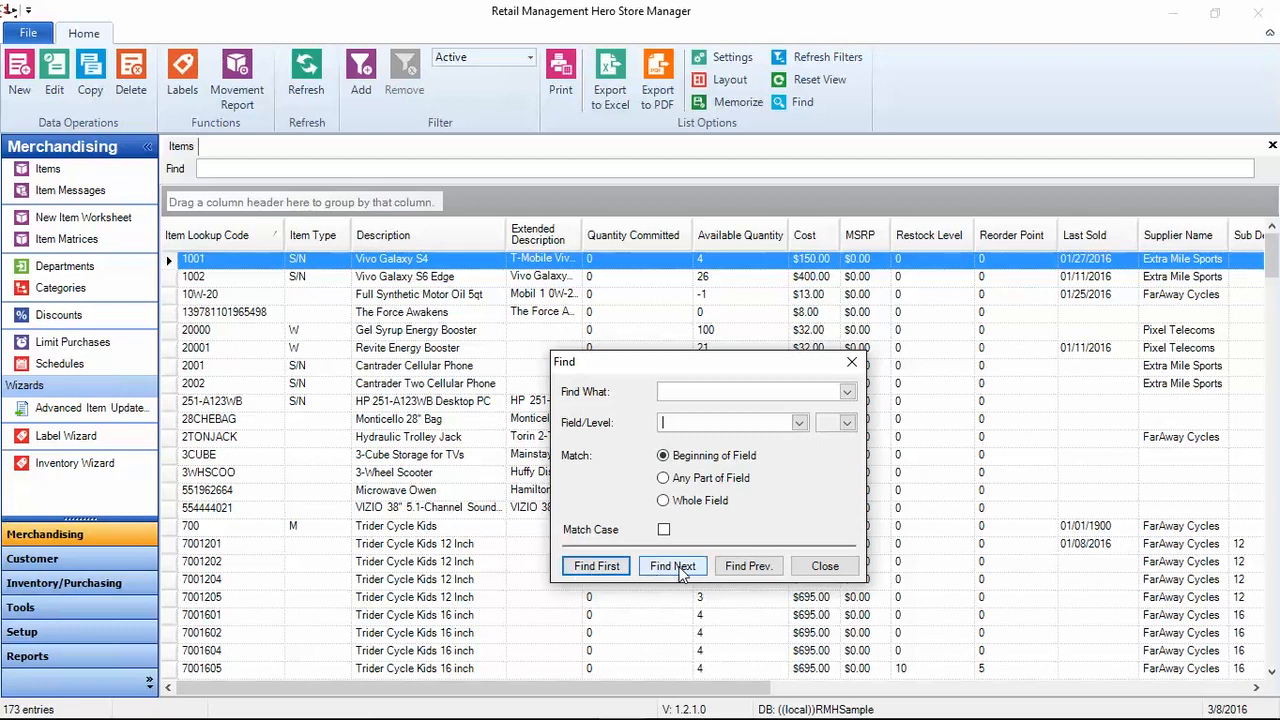
click(820, 567)
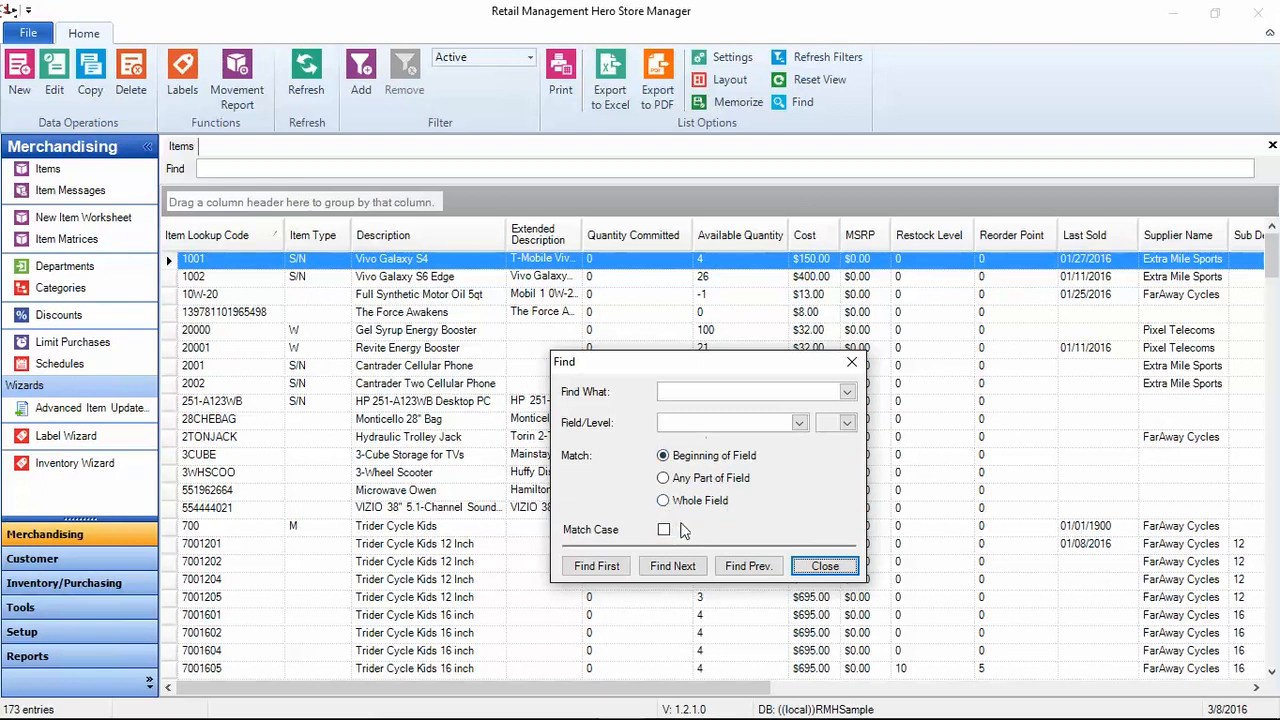
click(825, 566)
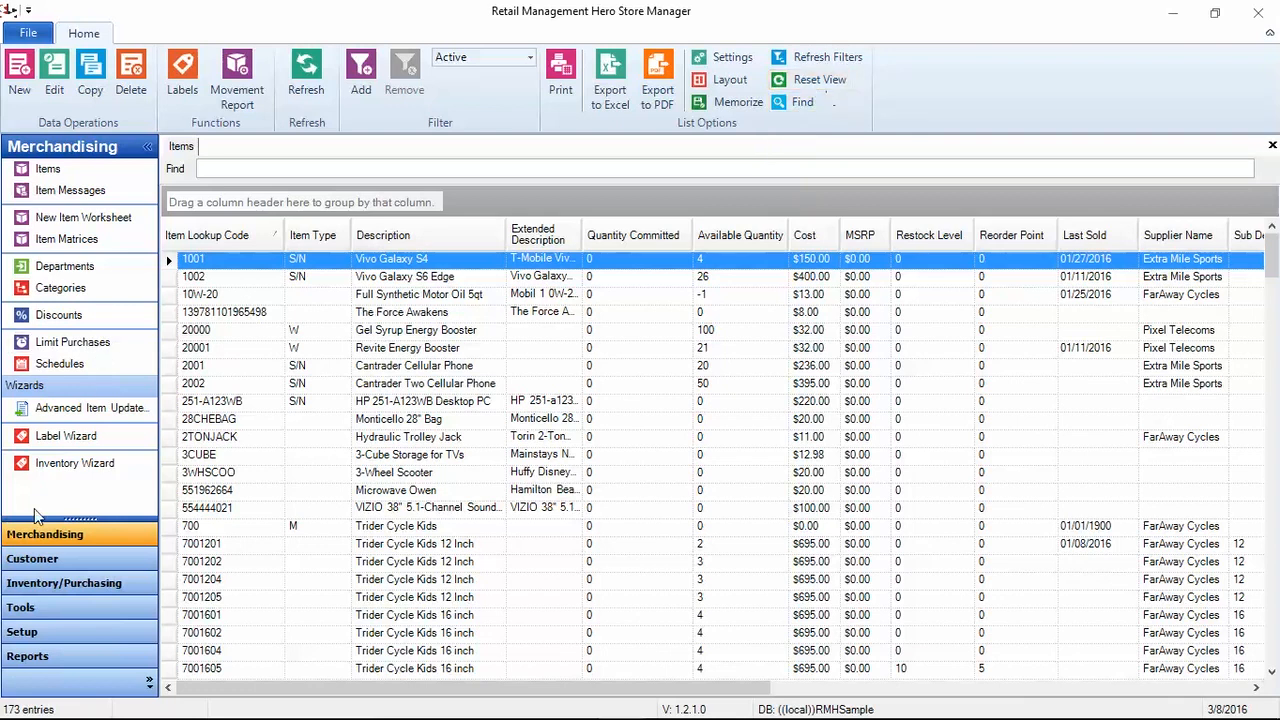
Step: Open the Customers list and switch back and forth between the Items and Customers tabs
click(42, 566)
click(64, 184)
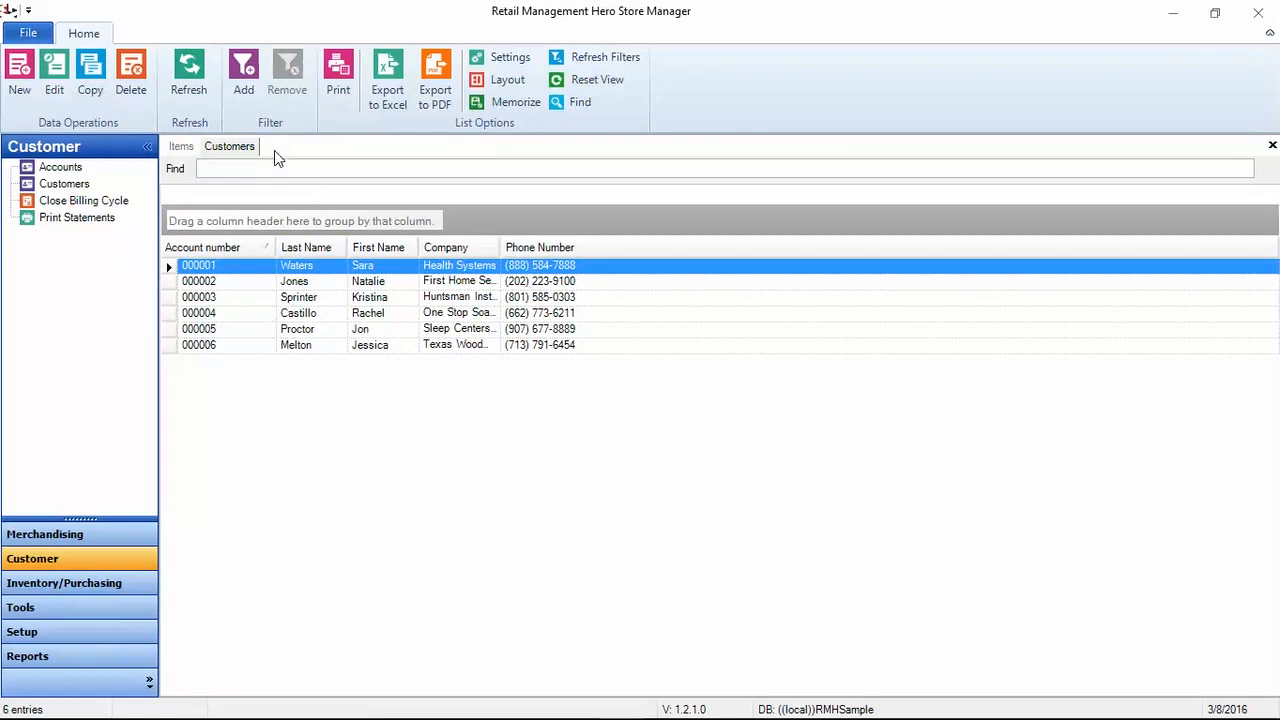
click(182, 149)
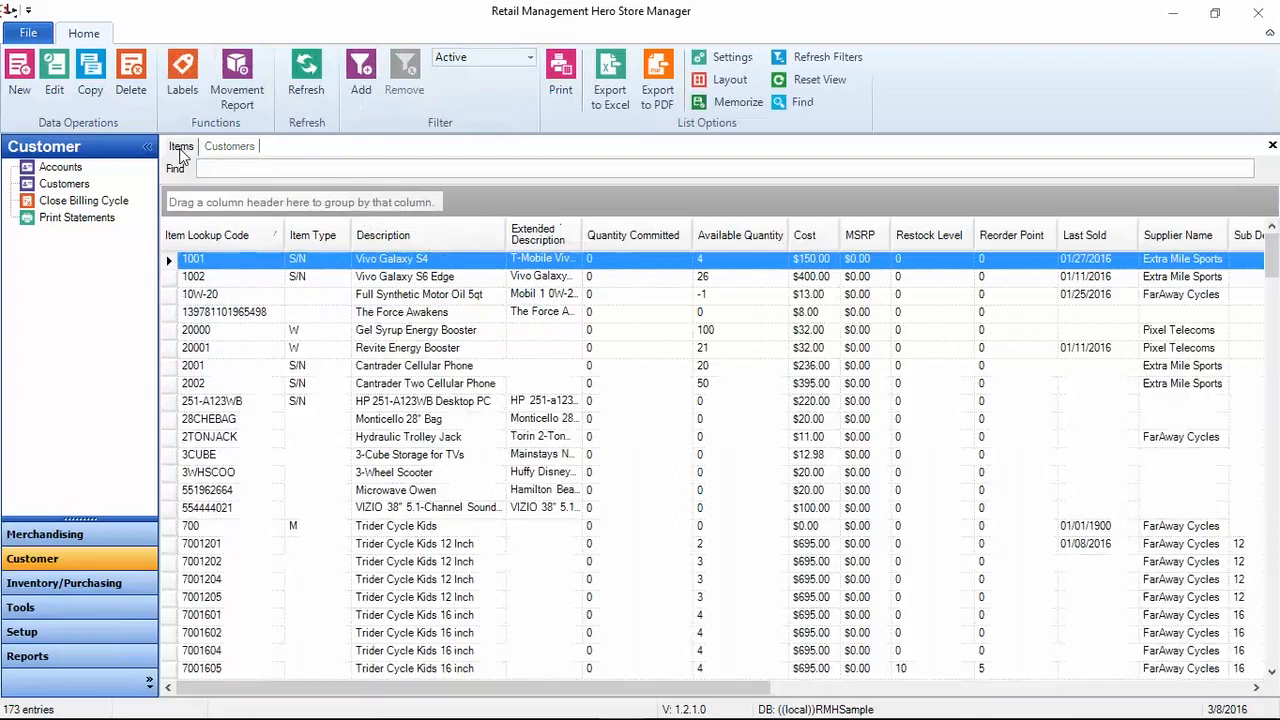
click(209, 147)
click(192, 148)
click(227, 150)
click(181, 150)
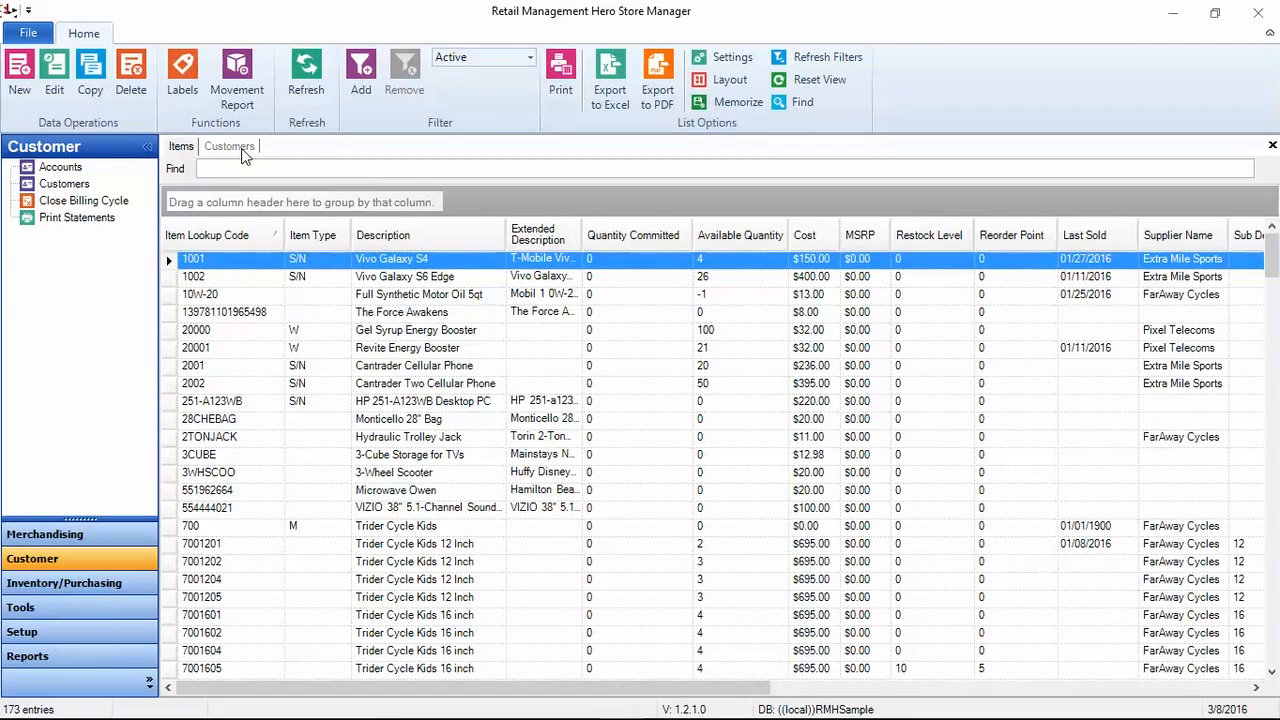
Step: Open the customer Accounts list, glance at Customers, and return to Accounts
click(62, 168)
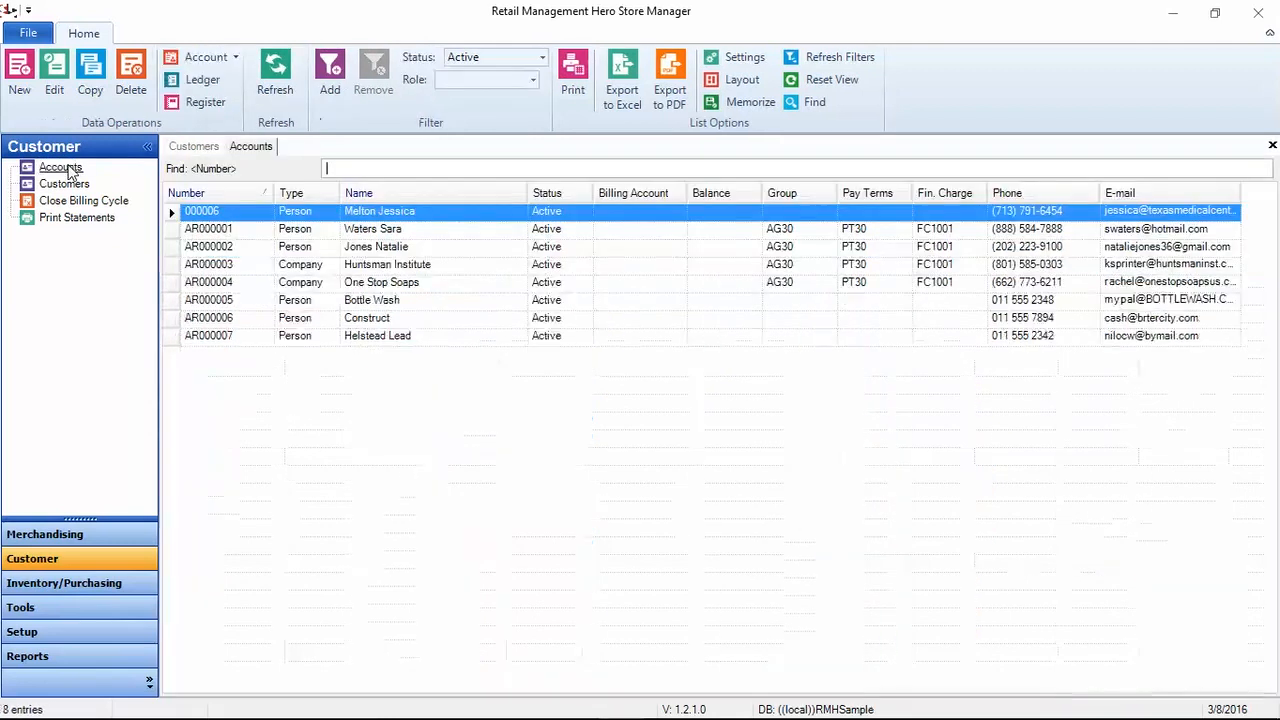
click(200, 148)
click(250, 147)
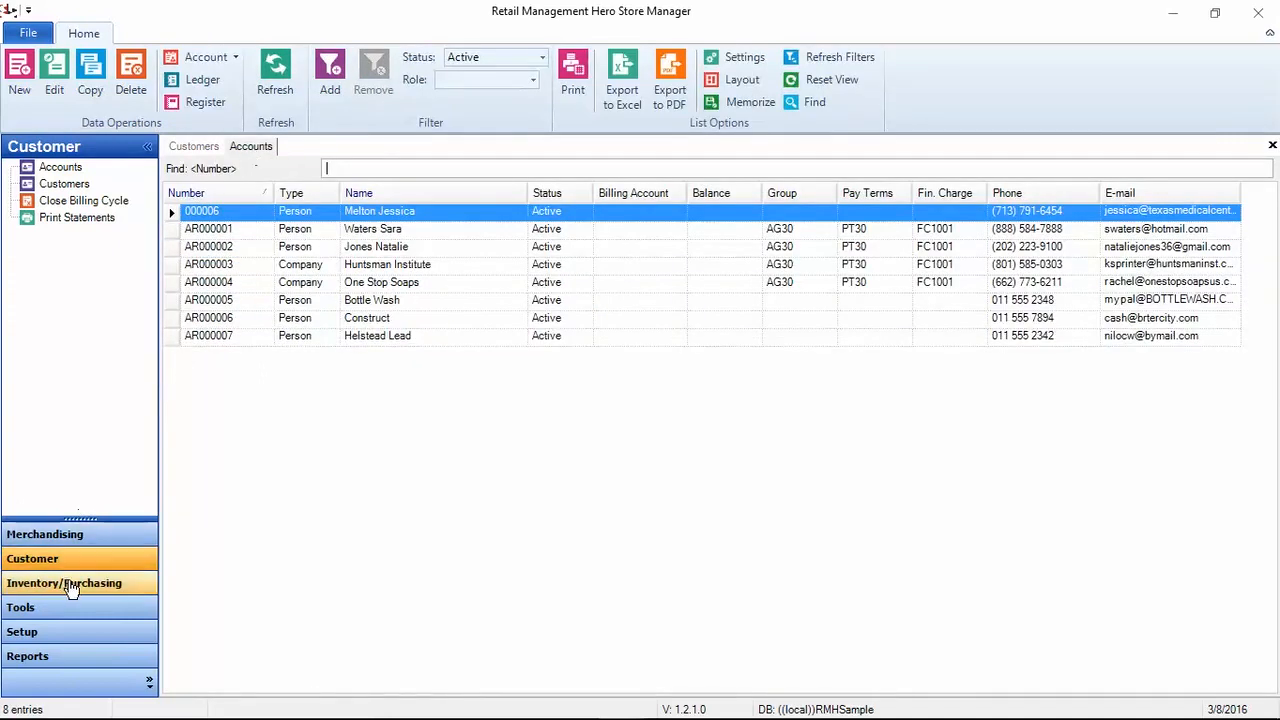
Step: Reopen Items from Merchandising and flip through the Accounts, Customers and Items tabs
click(74, 534)
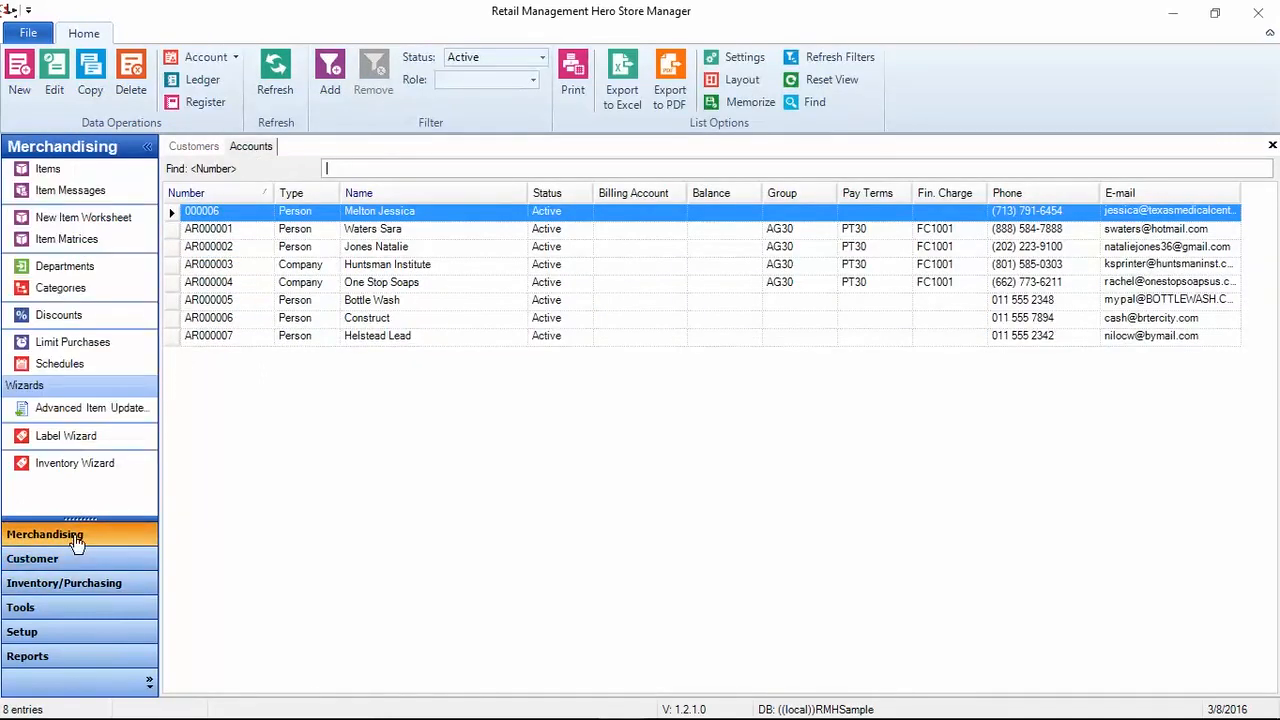
click(52, 172)
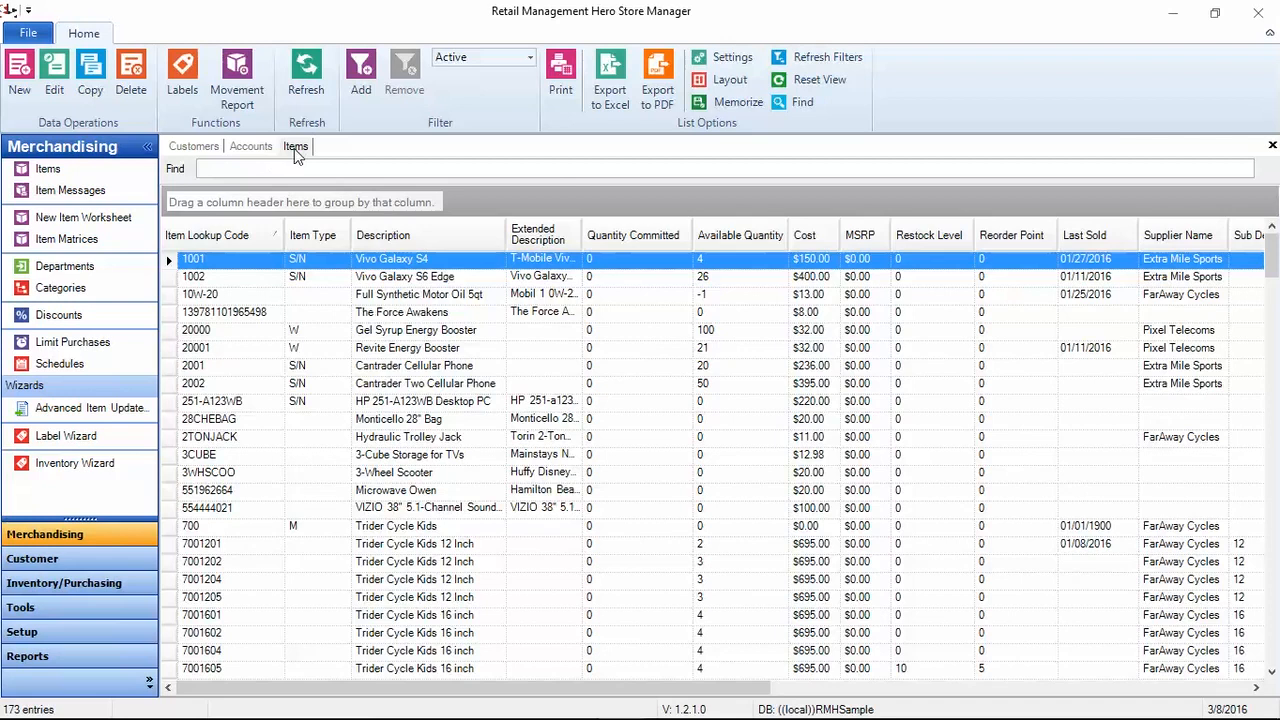
click(250, 147)
click(195, 148)
click(252, 148)
click(294, 148)
Step: Cycle twice more through the Accounts, Customers and Items tabs, ending on Items
click(250, 147)
click(193, 147)
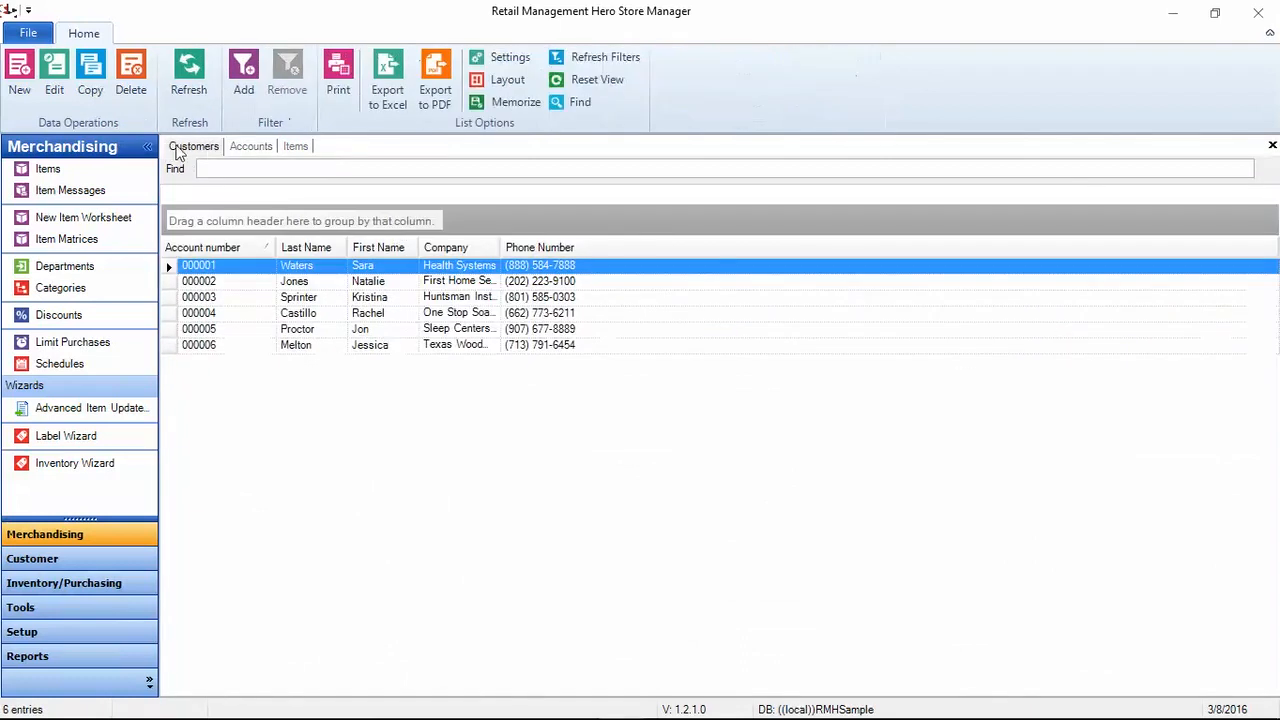
click(243, 150)
click(290, 149)
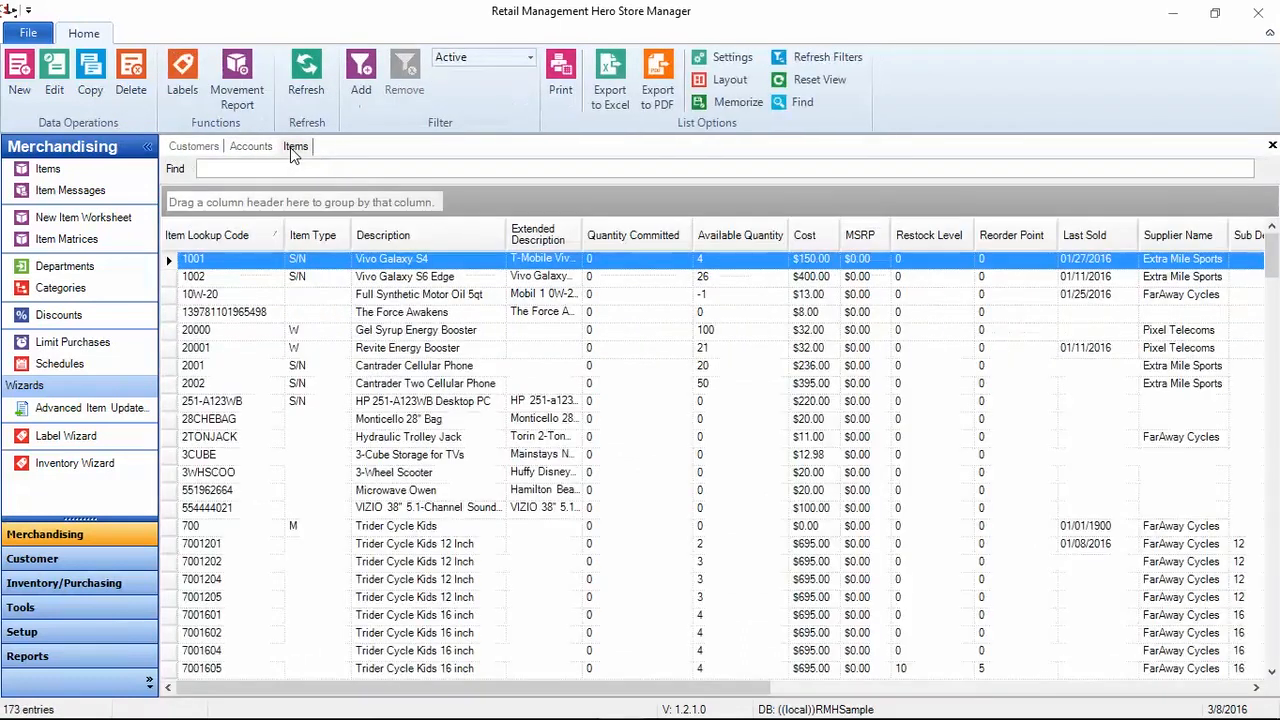
click(245, 148)
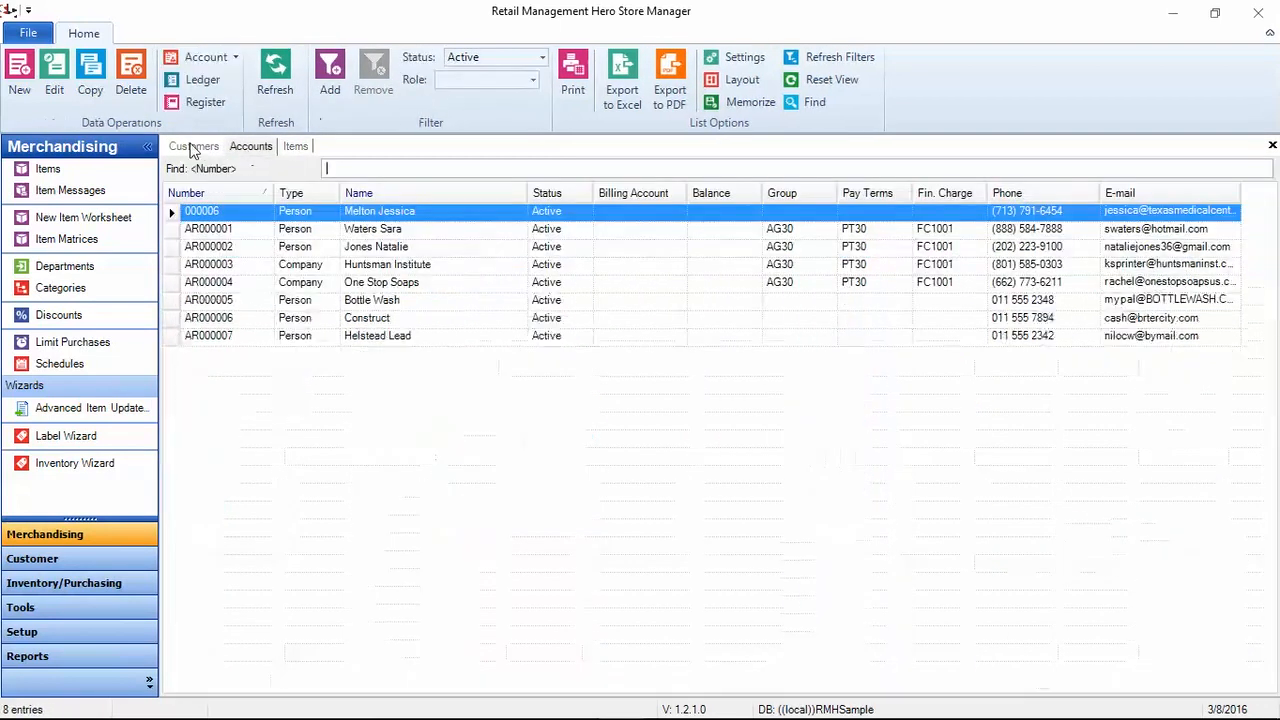
click(193, 147)
click(250, 147)
click(295, 148)
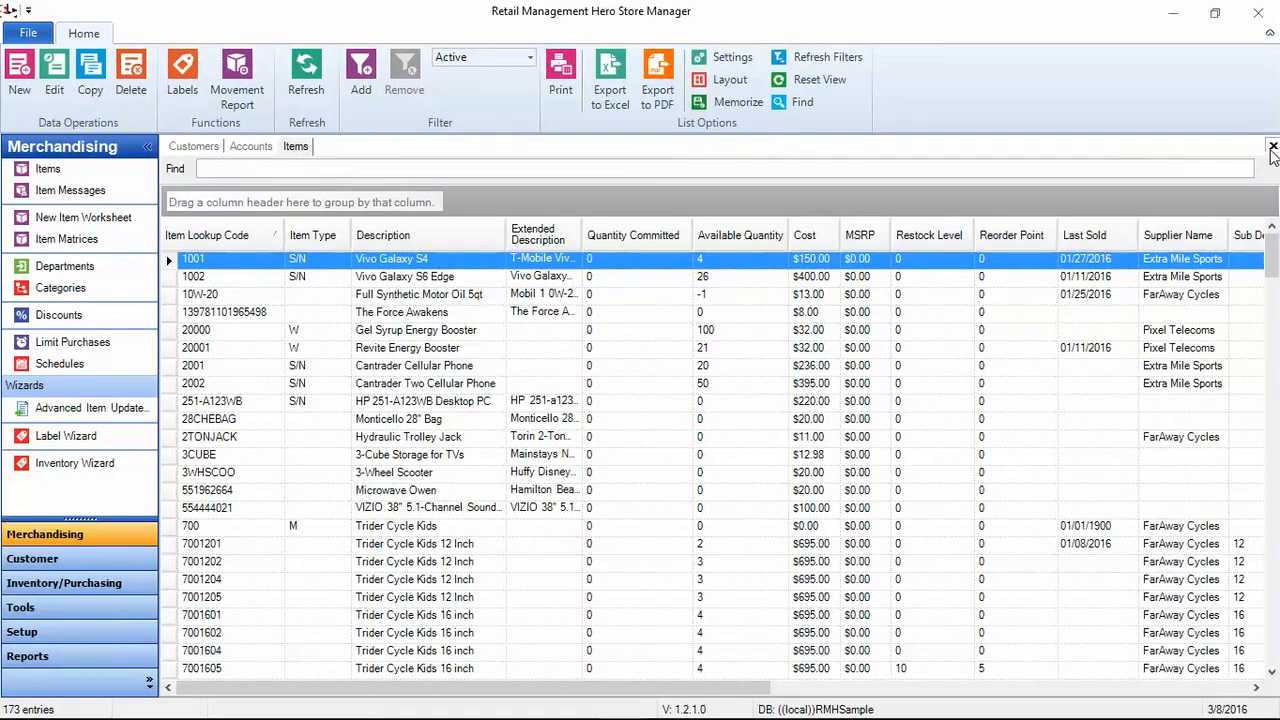
Step: Close the Items and Accounts tabs, toggle ribbon minimizing twice, and reopen the Items list
click(1272, 146)
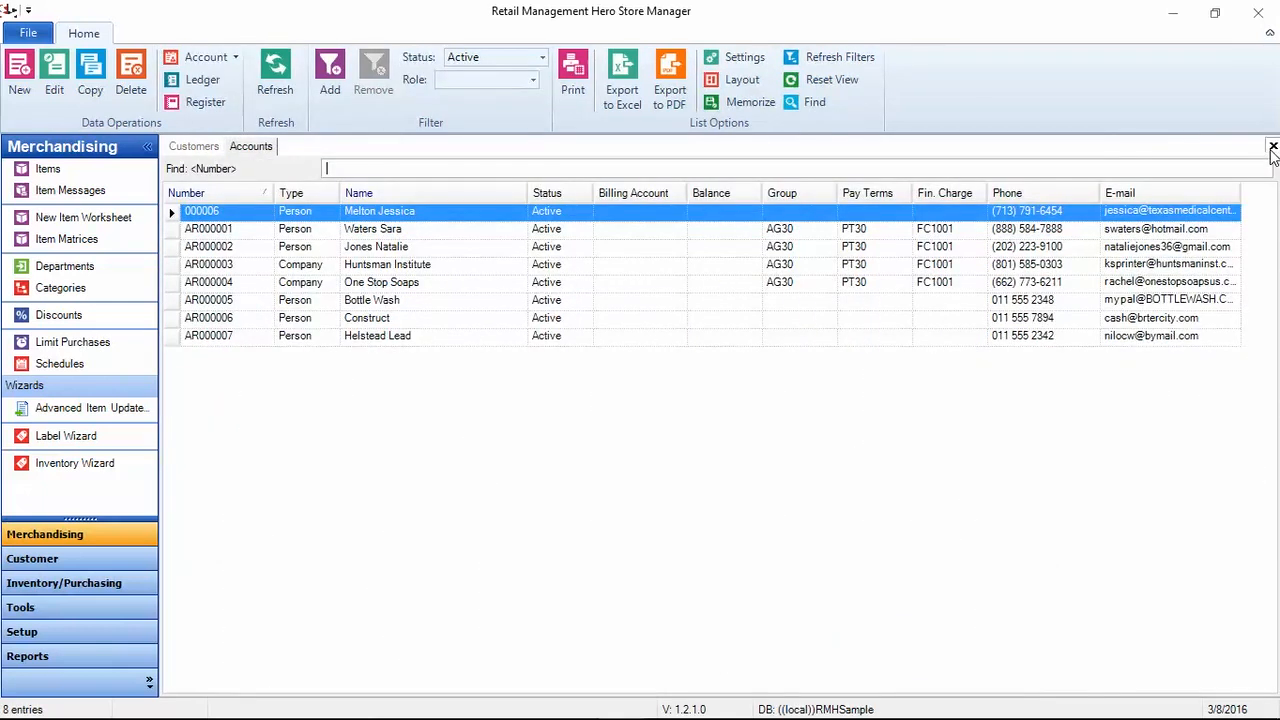
click(1272, 146)
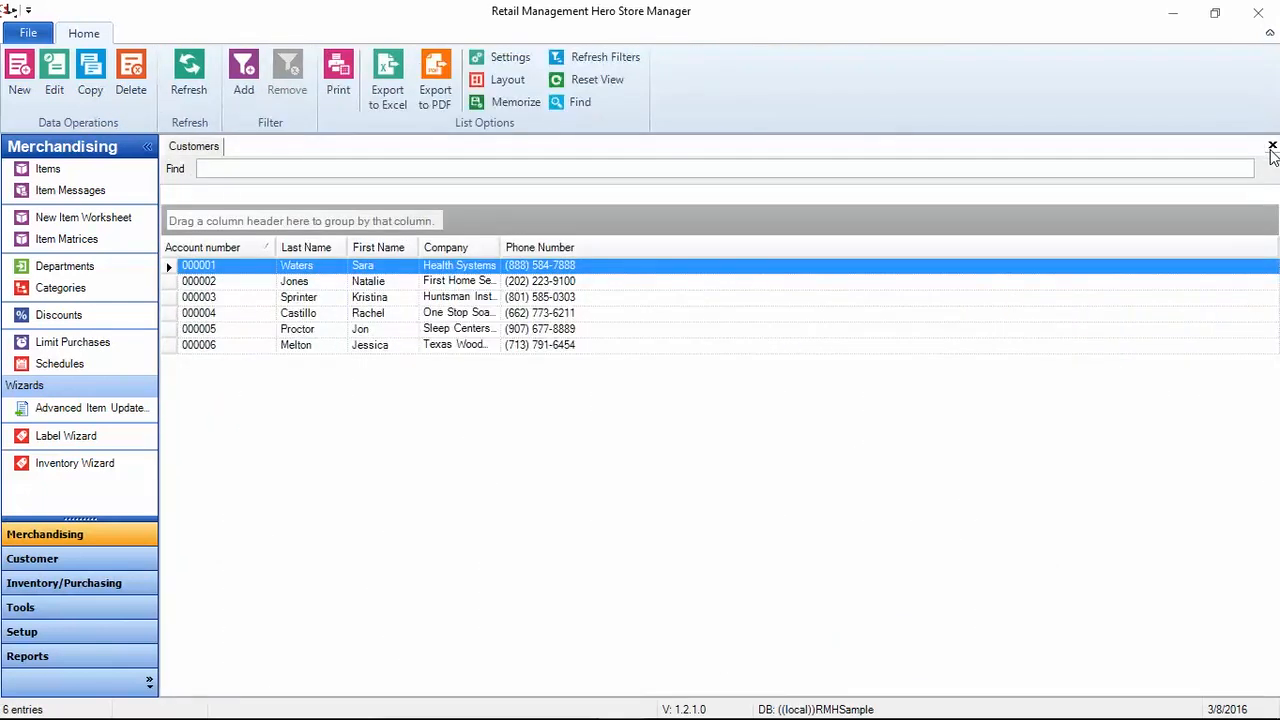
click(1268, 36)
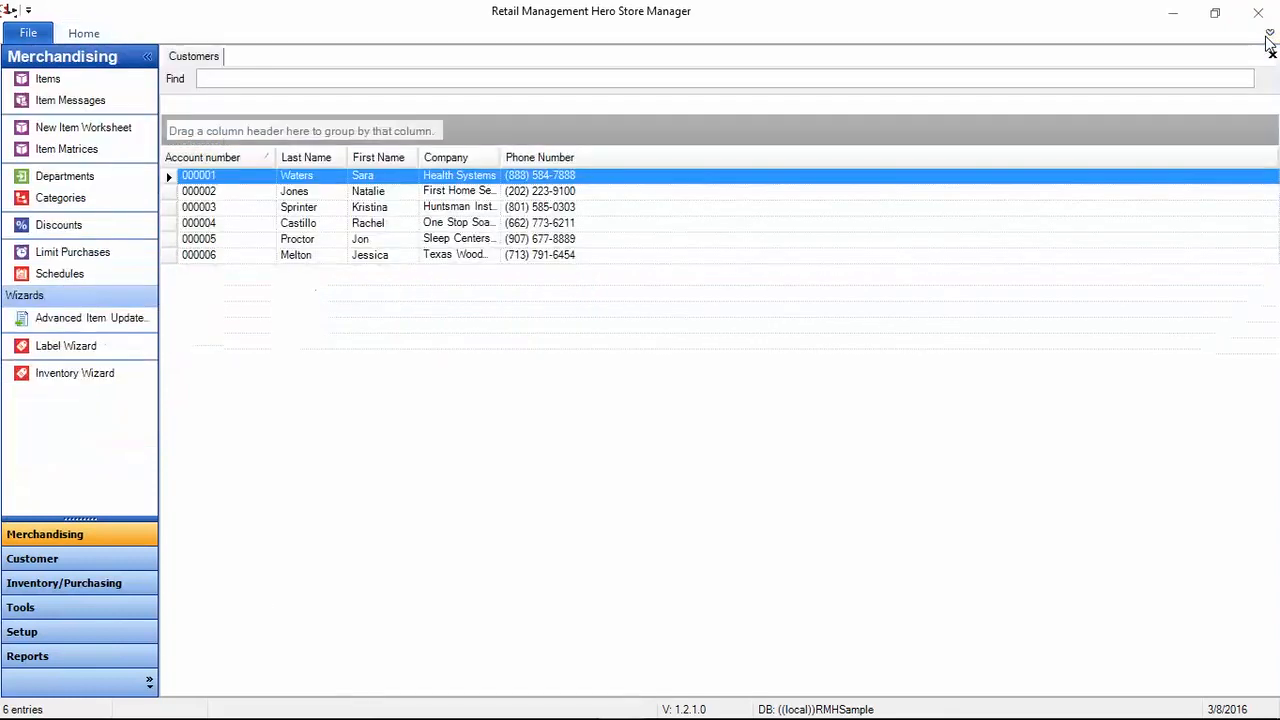
click(1269, 36)
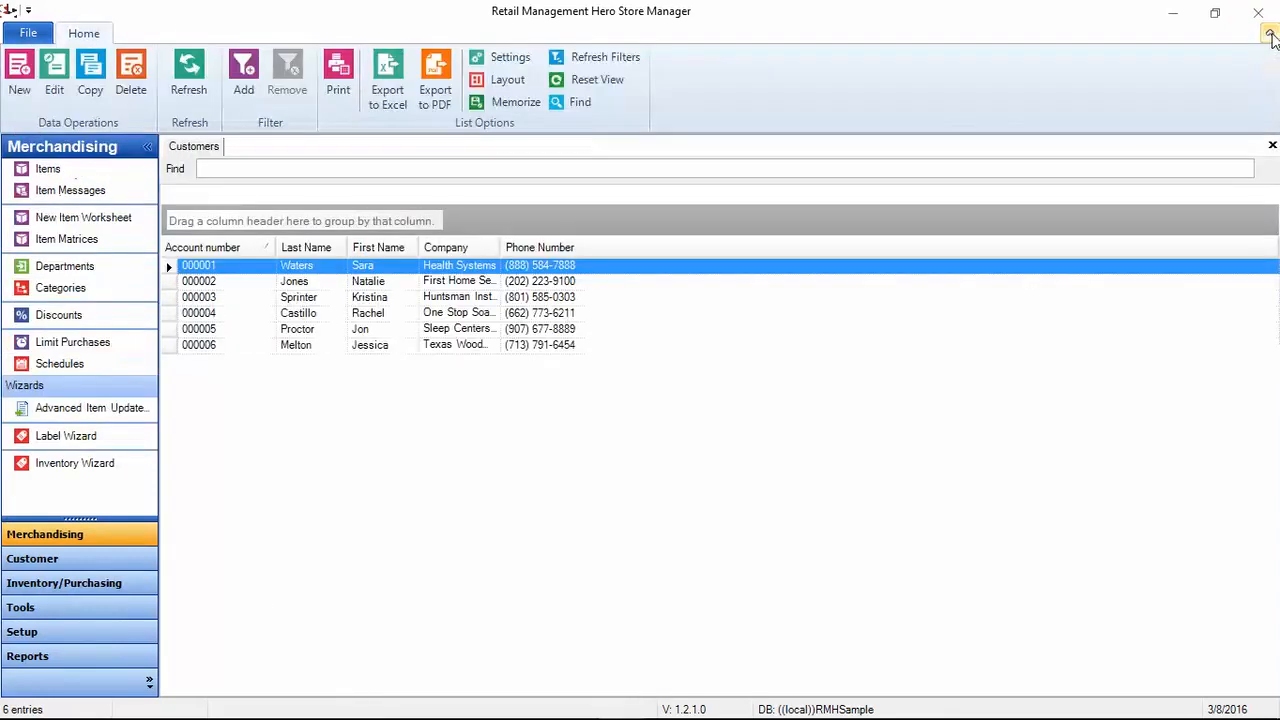
click(1269, 37)
click(1269, 37)
click(50, 172)
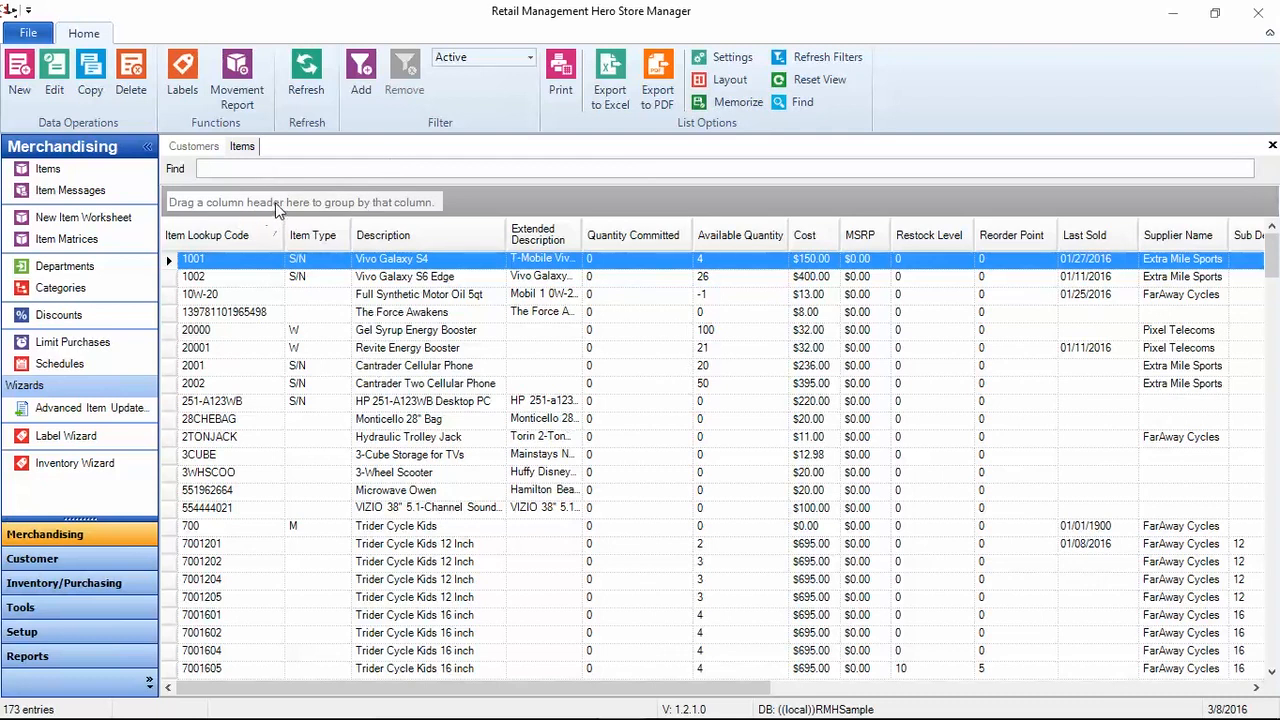
Step: Group items by Cost, expand the $0.00 group, then restore Cost as a column after MSRP
drag(810, 247, 265, 209)
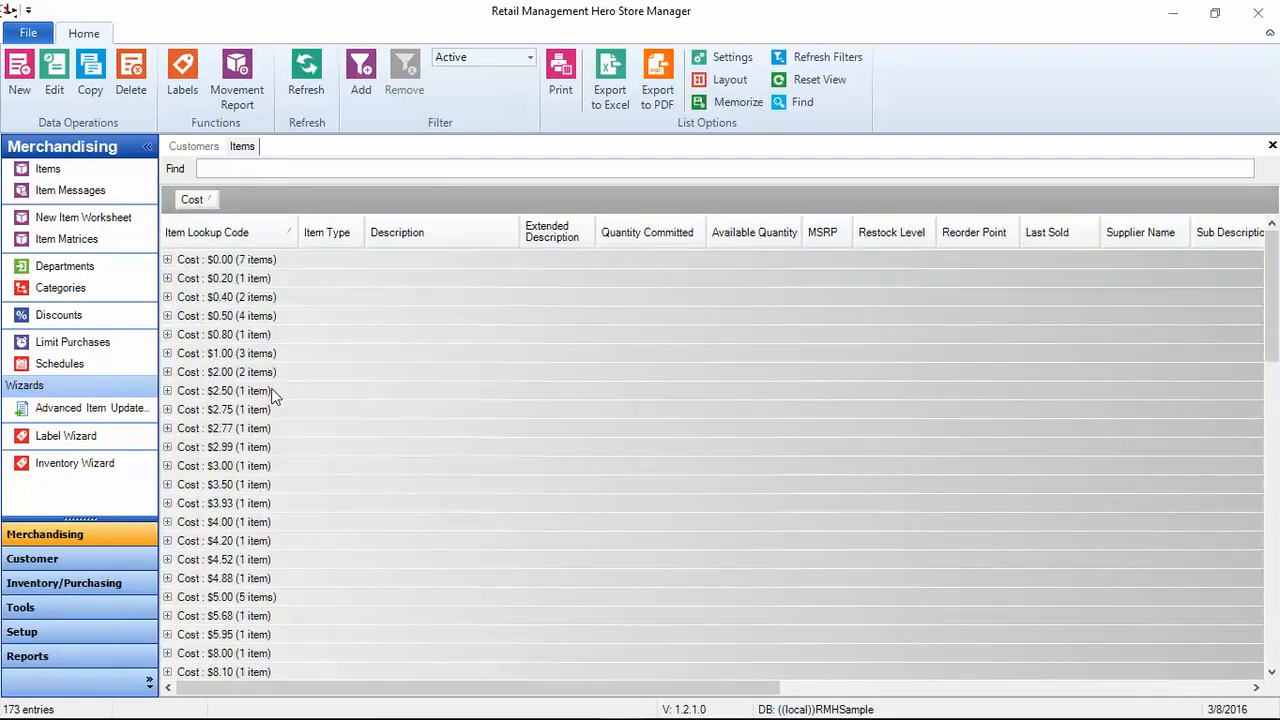
click(167, 260)
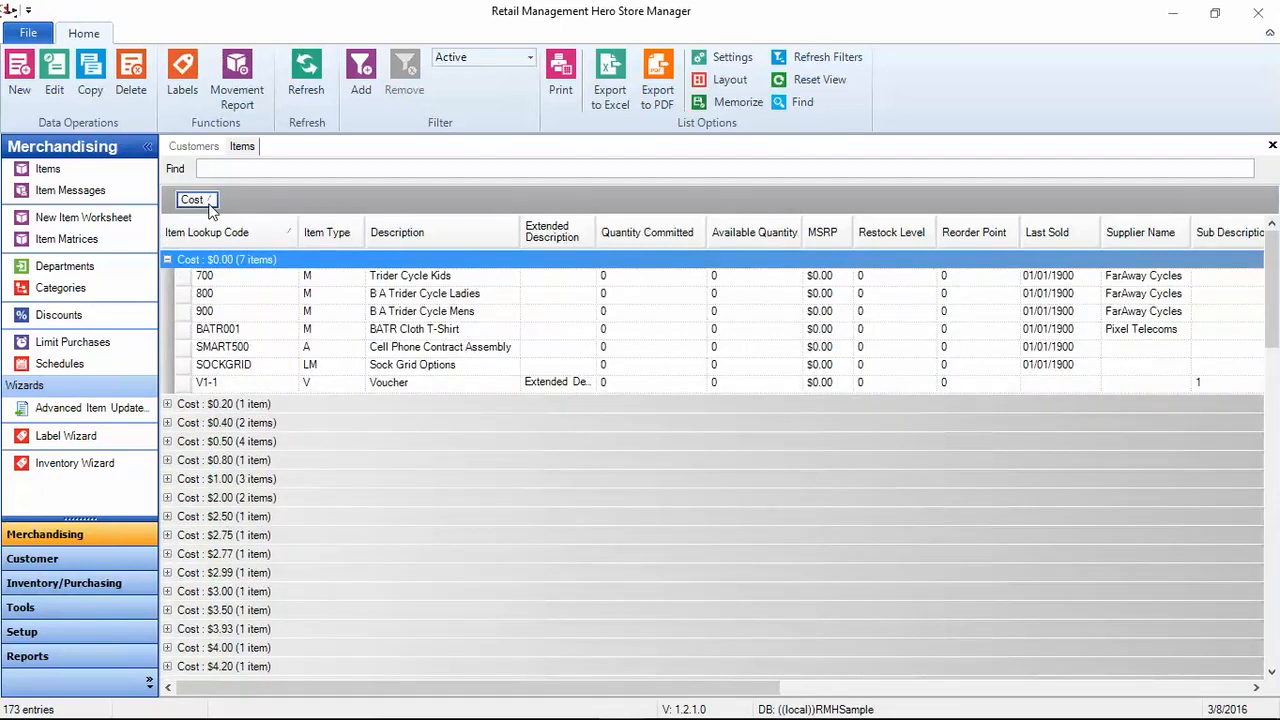
drag(209, 209, 730, 245)
drag(882, 242, 882, 242)
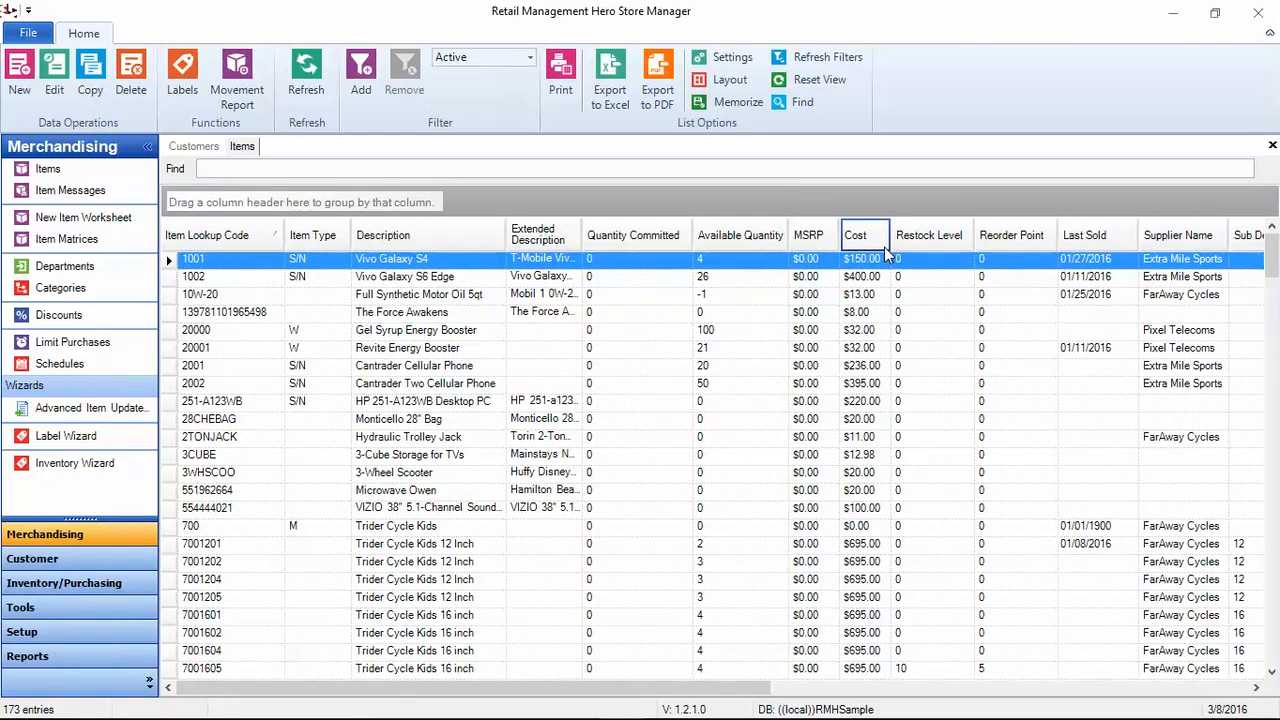
Step: Group by Available Quantity, ungroup it again, and select the 10W-20 motor oil item
drag(745, 238, 190, 202)
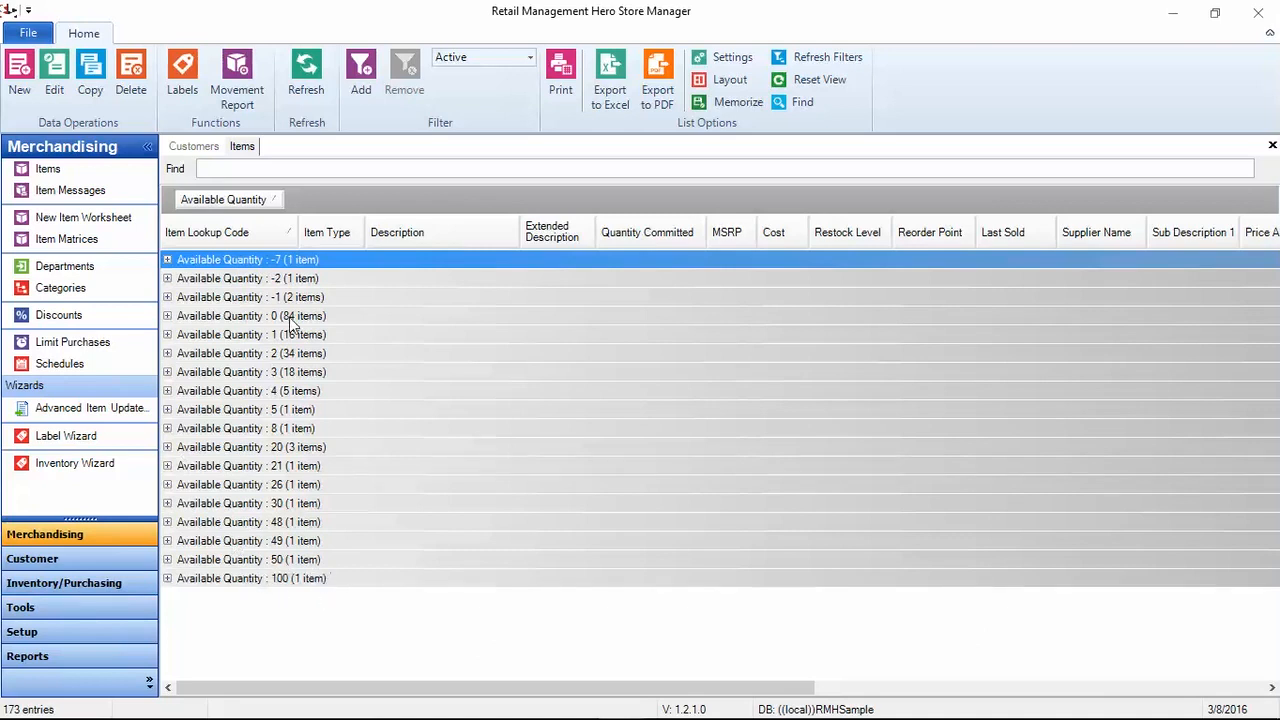
drag(250, 205, 959, 240)
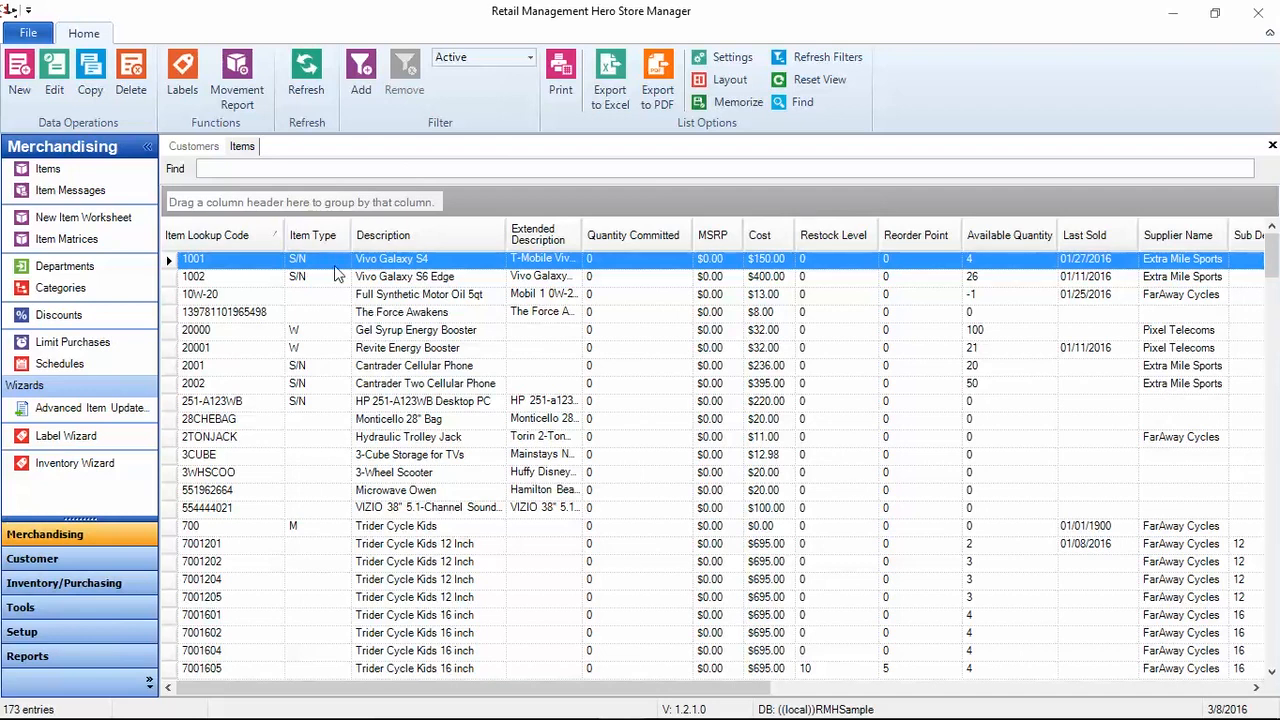
click(398, 295)
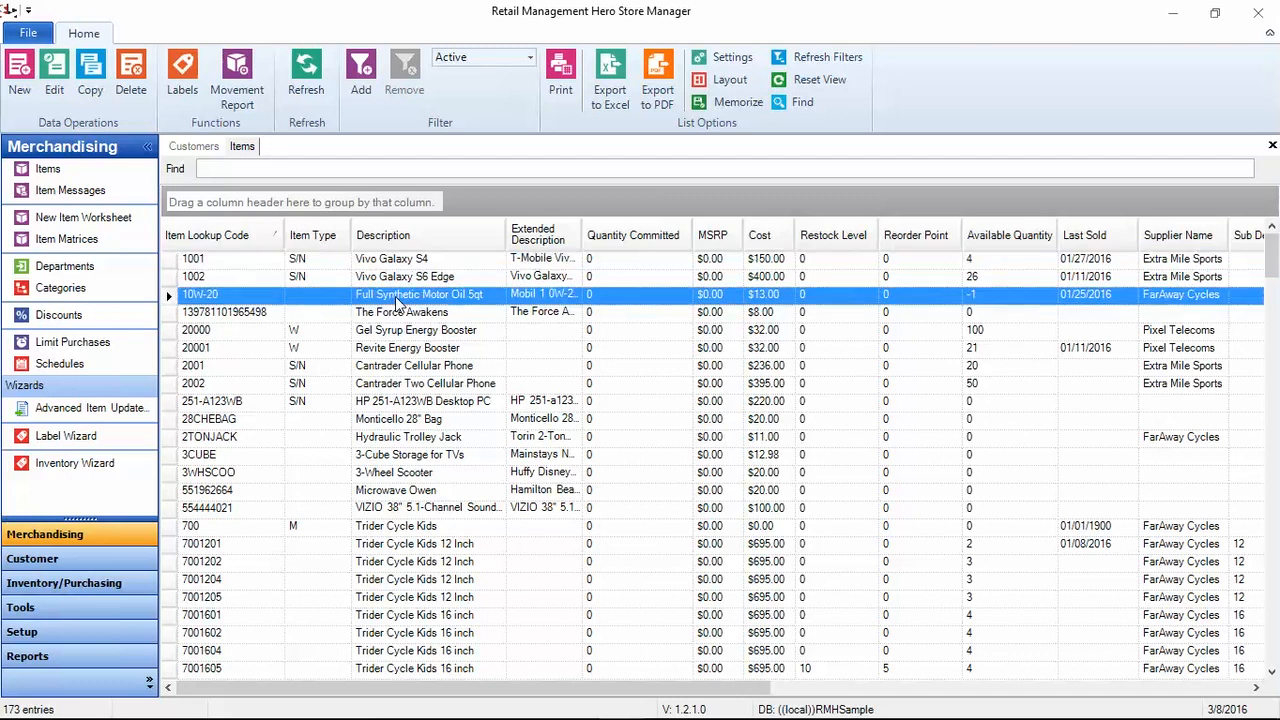
Step: Open the Full Synthetic Motor Oil 5qt 10W-20 item and review its Inventory, Pricing, Discounts, Commission and Purchase details
double_click(398, 298)
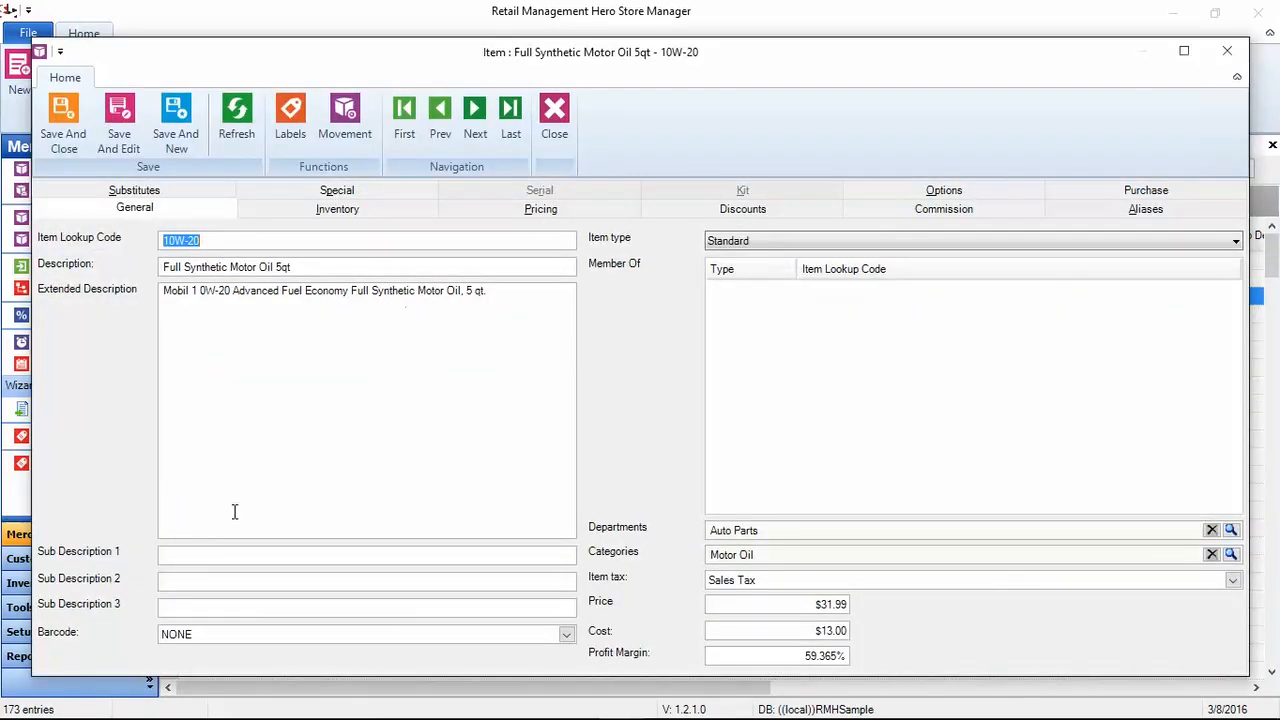
click(337, 209)
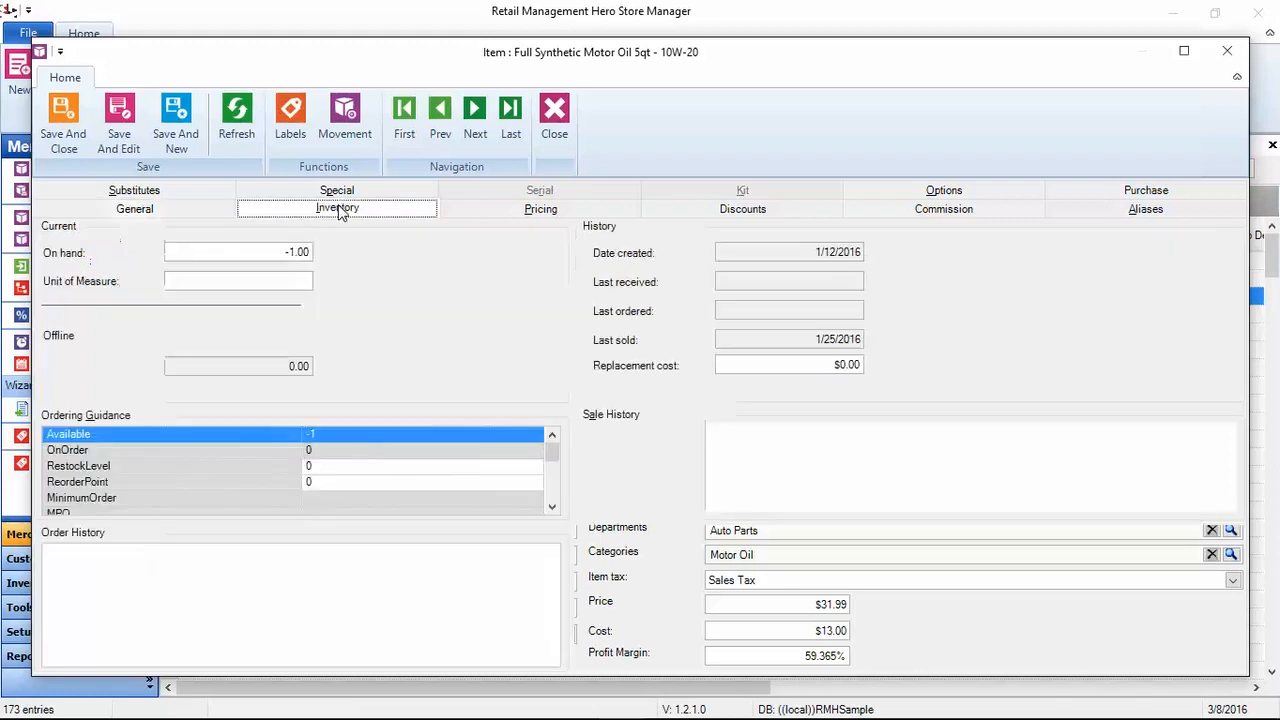
click(535, 209)
click(736, 210)
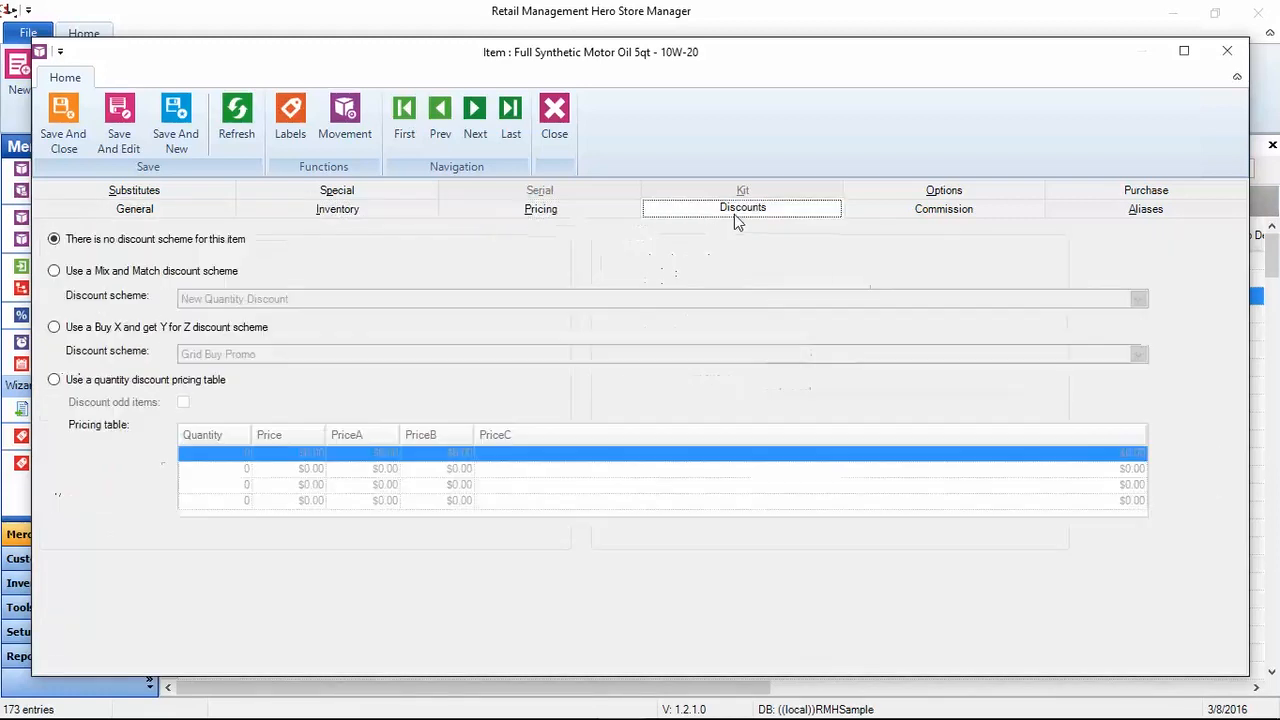
click(907, 220)
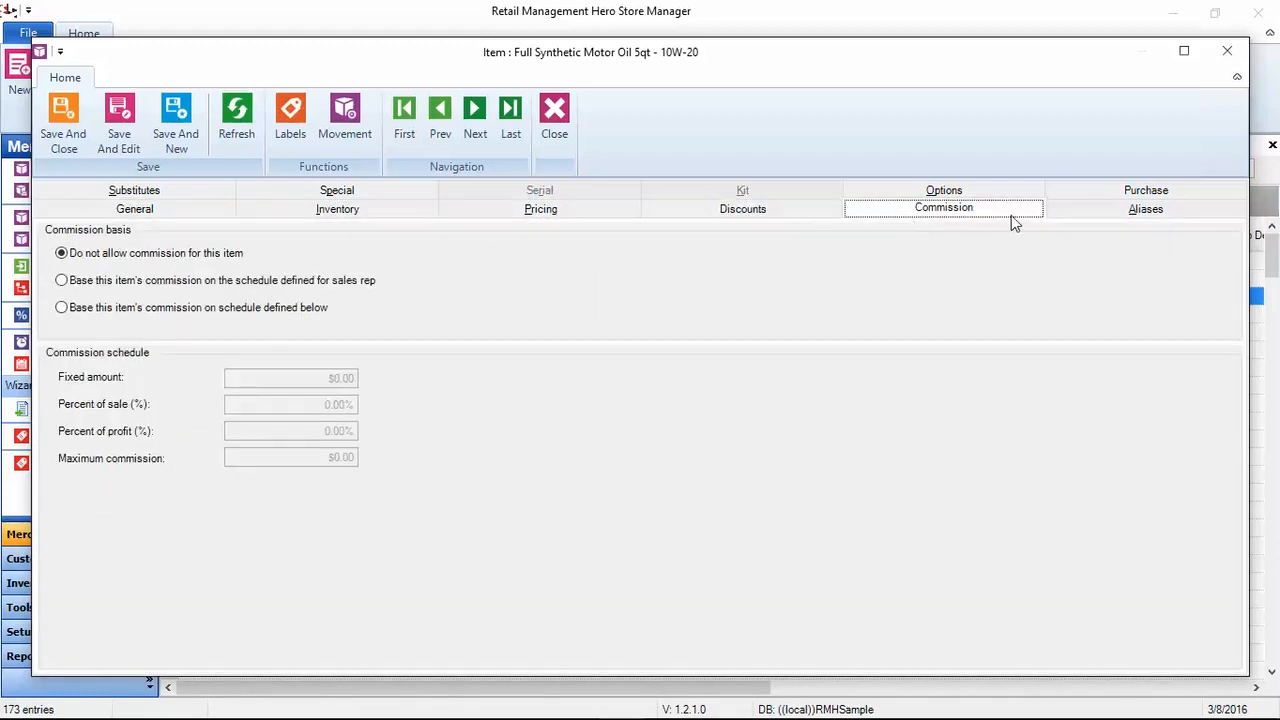
click(1096, 190)
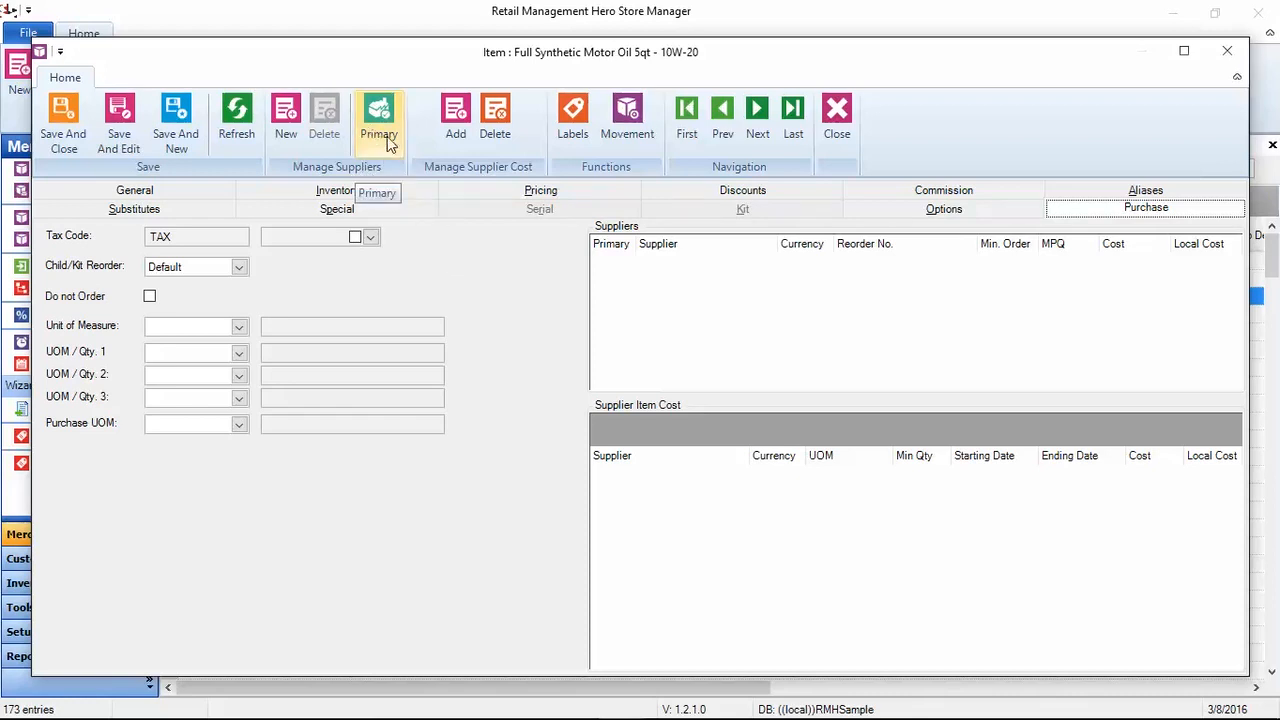
Step: Step through item records with Next, Last, First and Next, then close the Item window
click(457, 148)
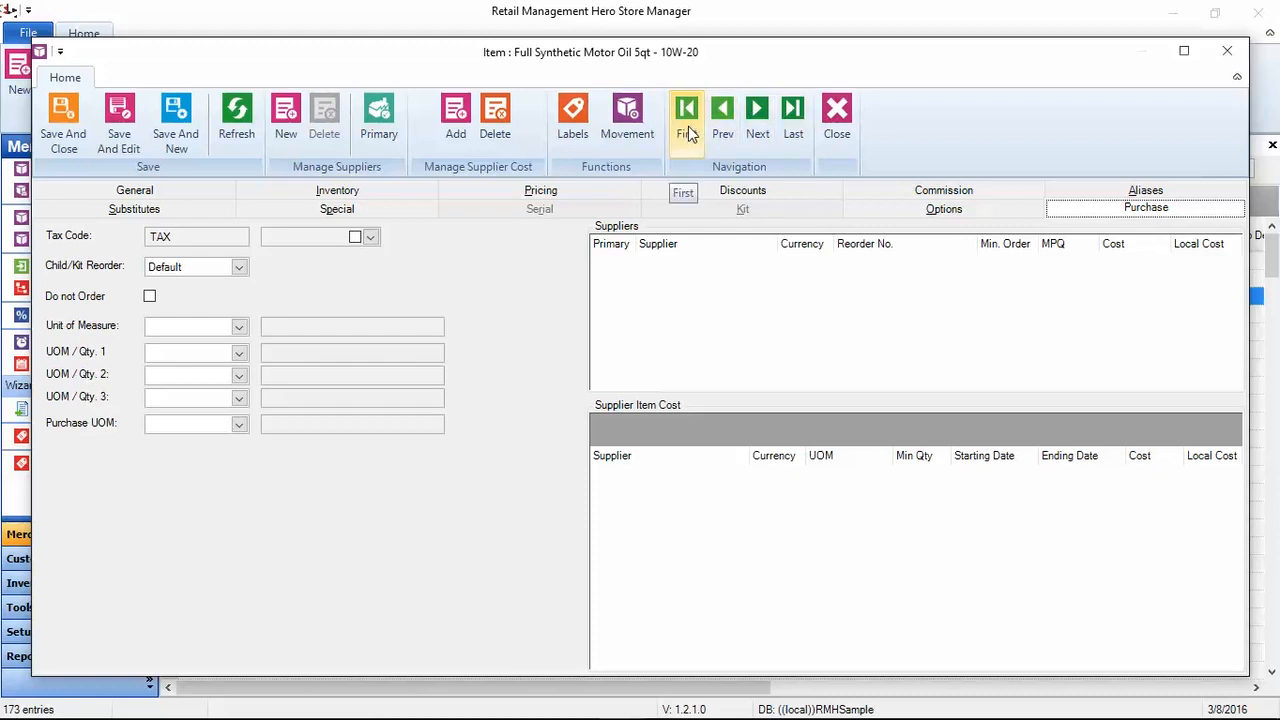
click(749, 125)
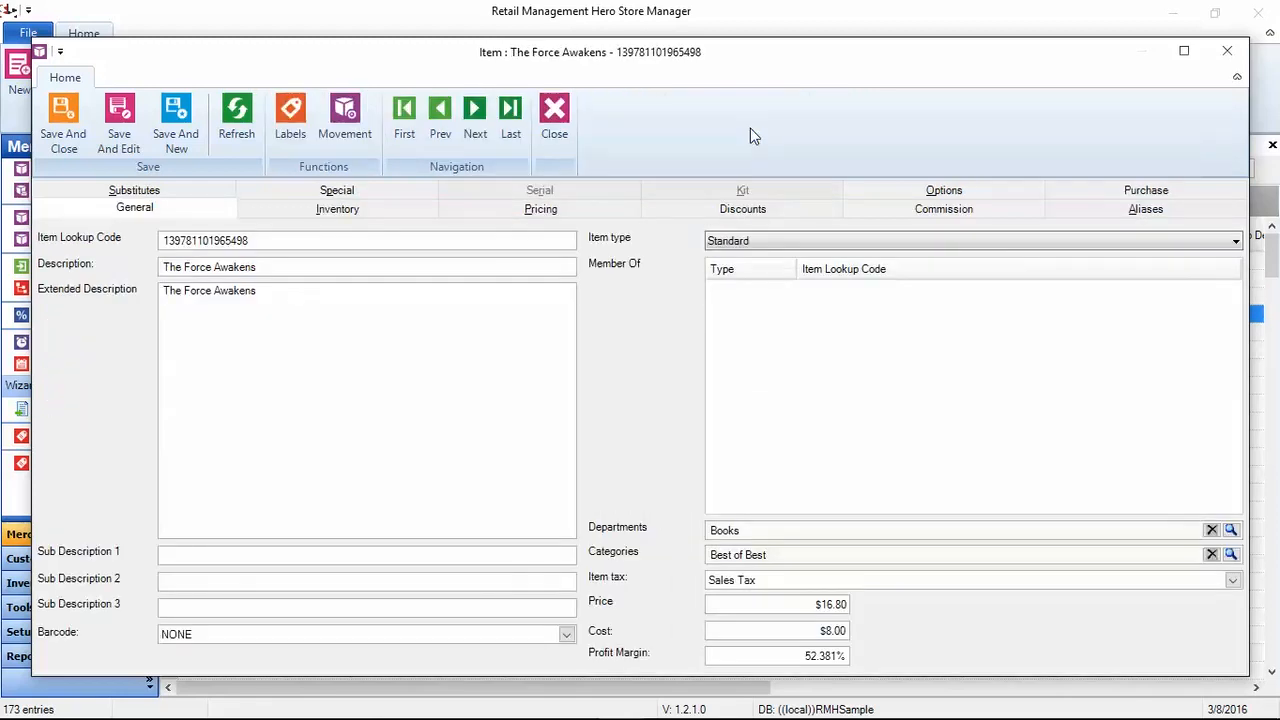
click(477, 134)
click(477, 134)
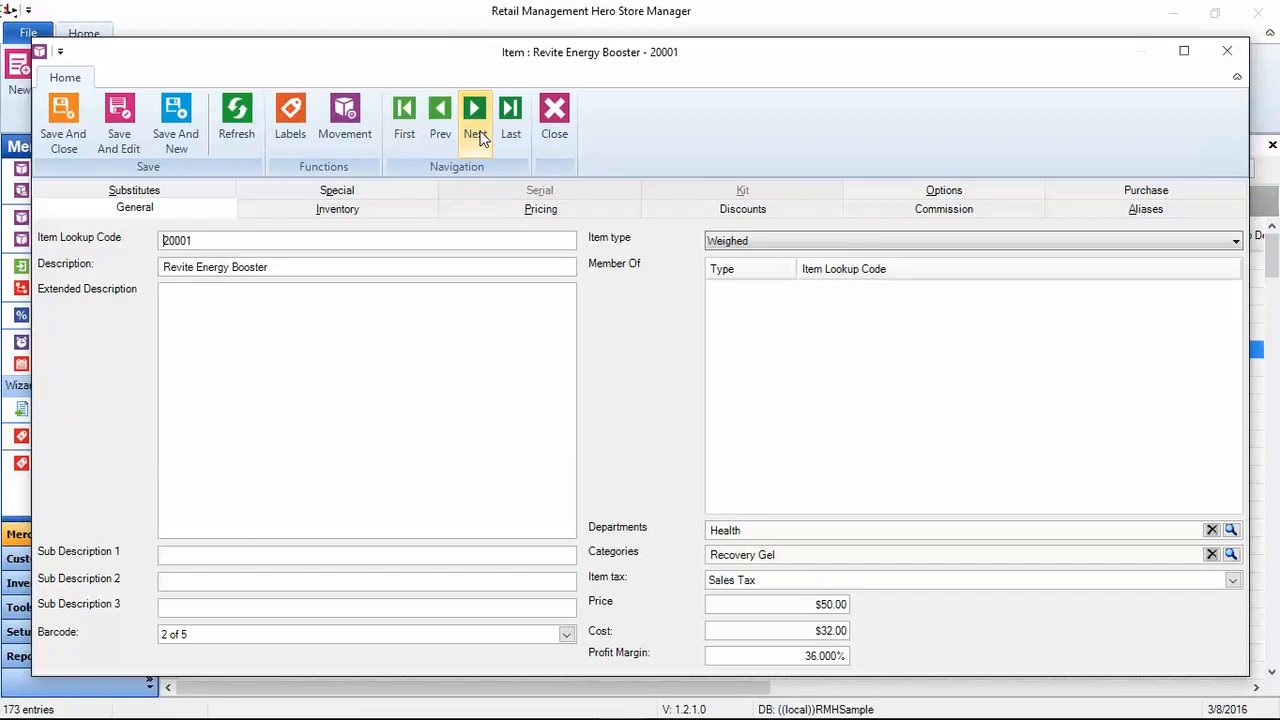
click(511, 132)
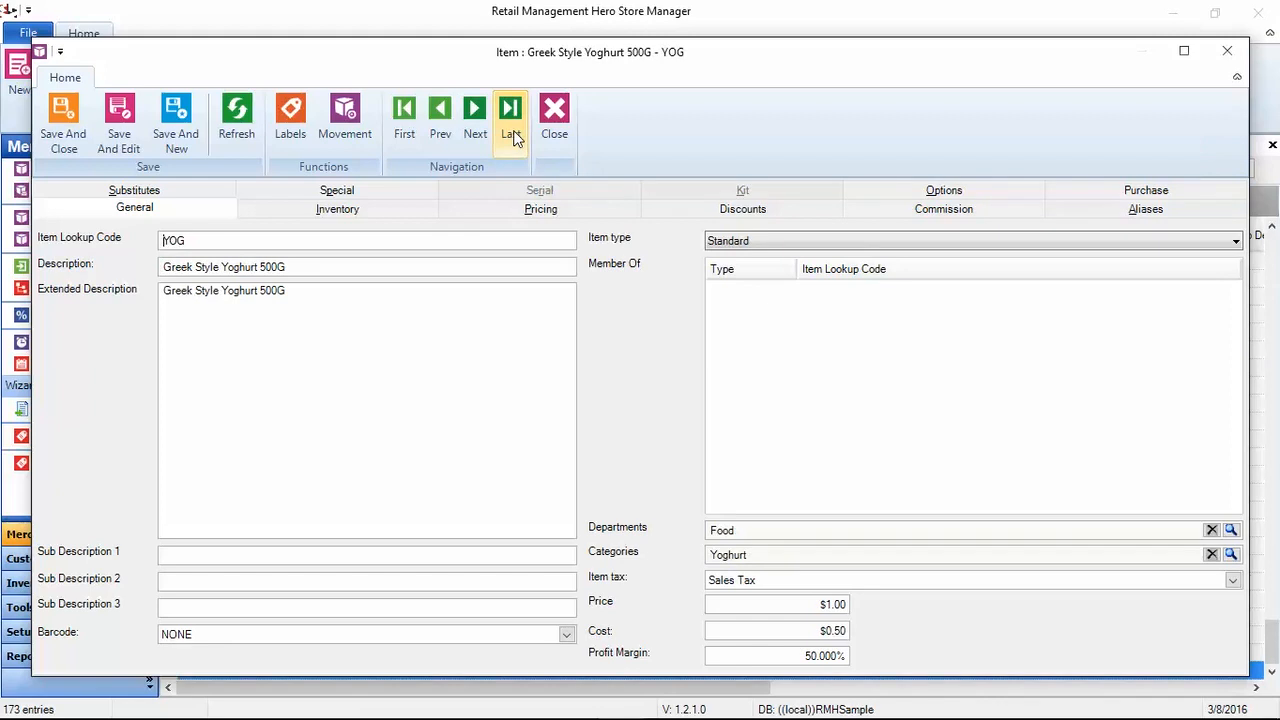
click(405, 150)
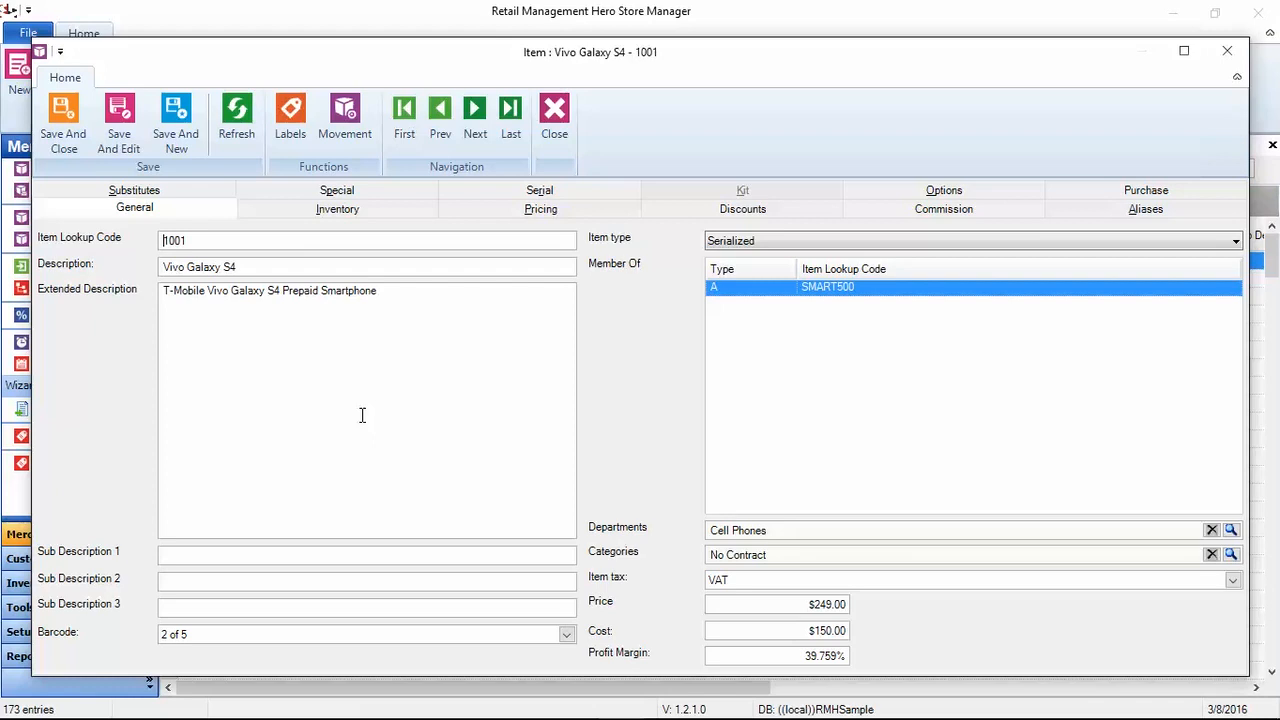
click(476, 128)
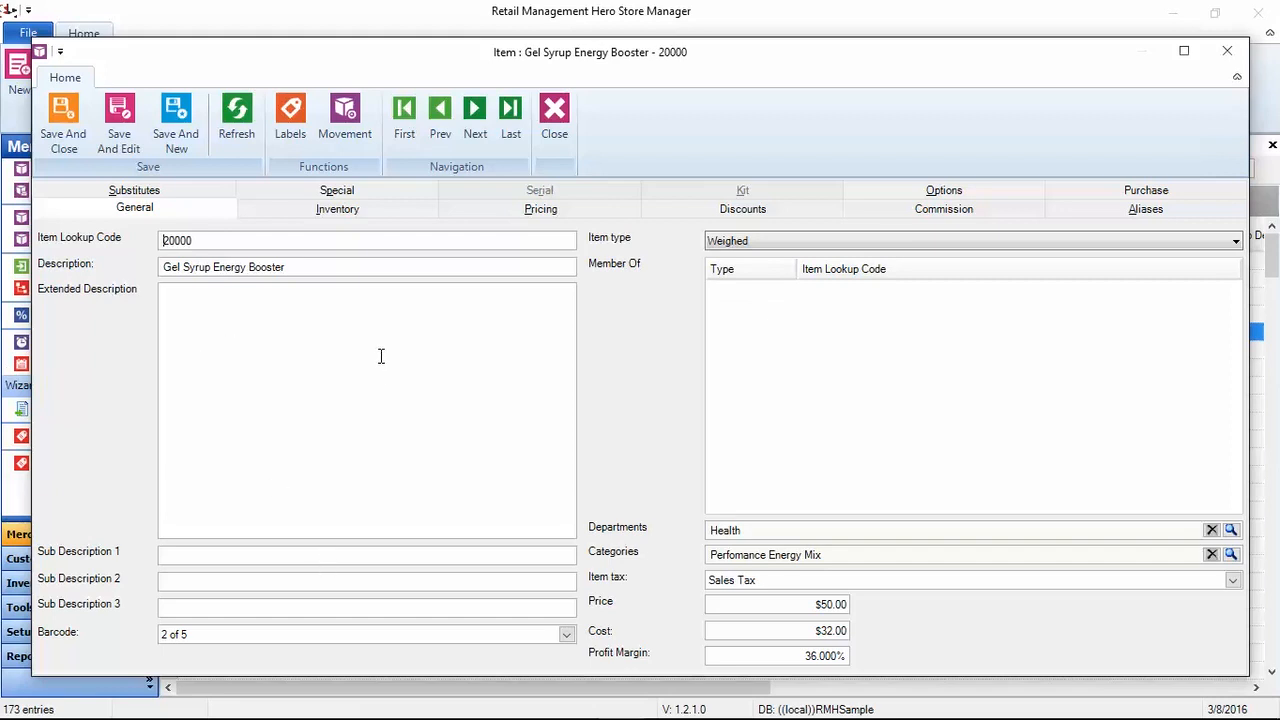
click(555, 120)
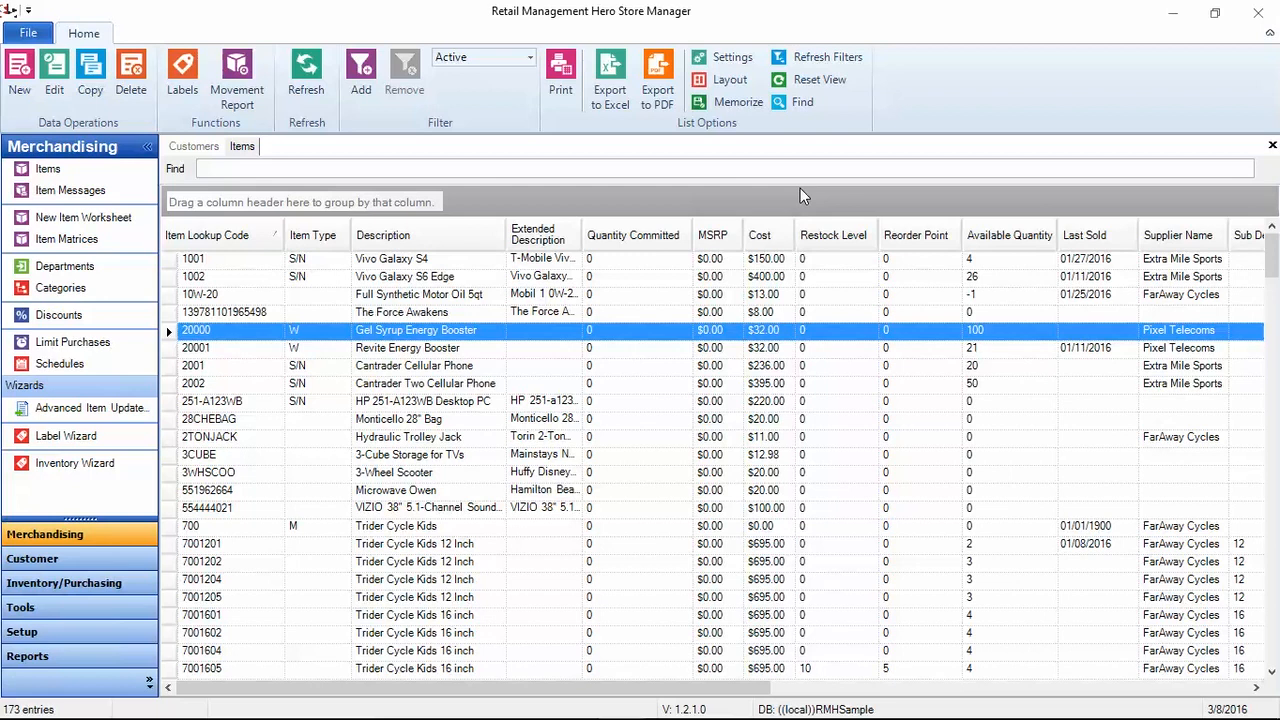
Step: Close the Items and Customers lists while backing out of the Exit? prompt for Store Manager
click(1256, 12)
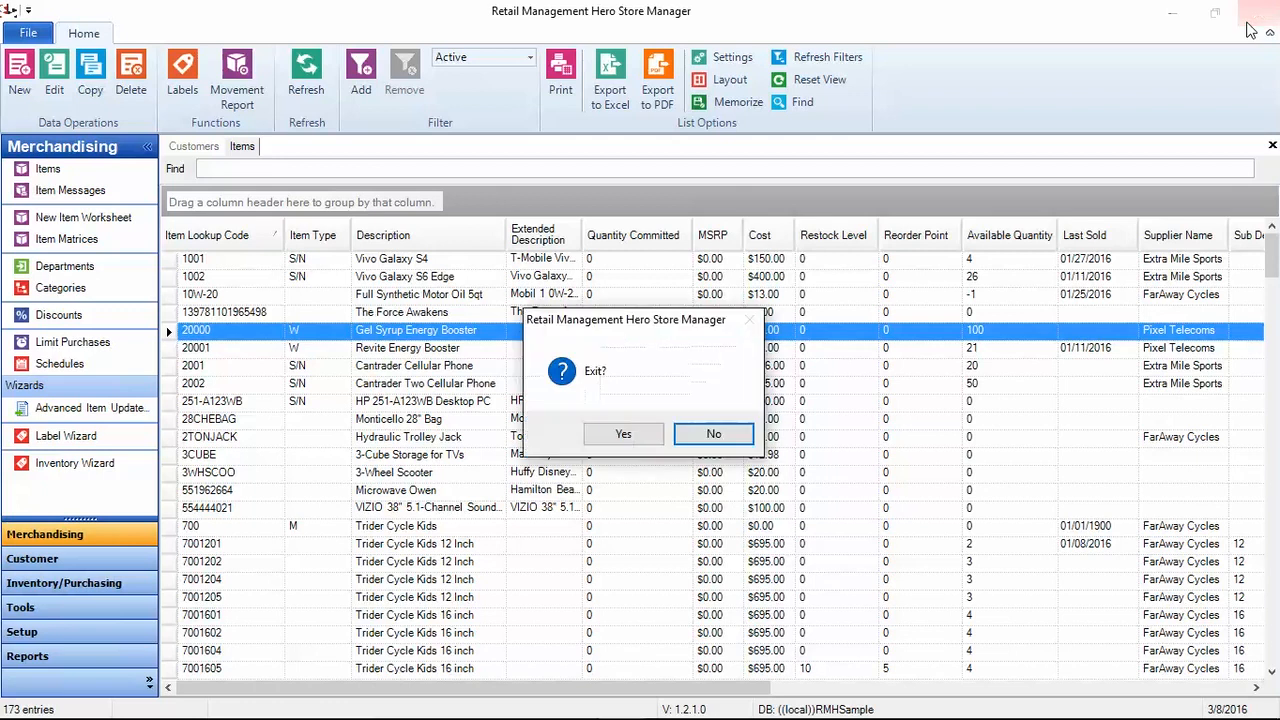
click(610, 438)
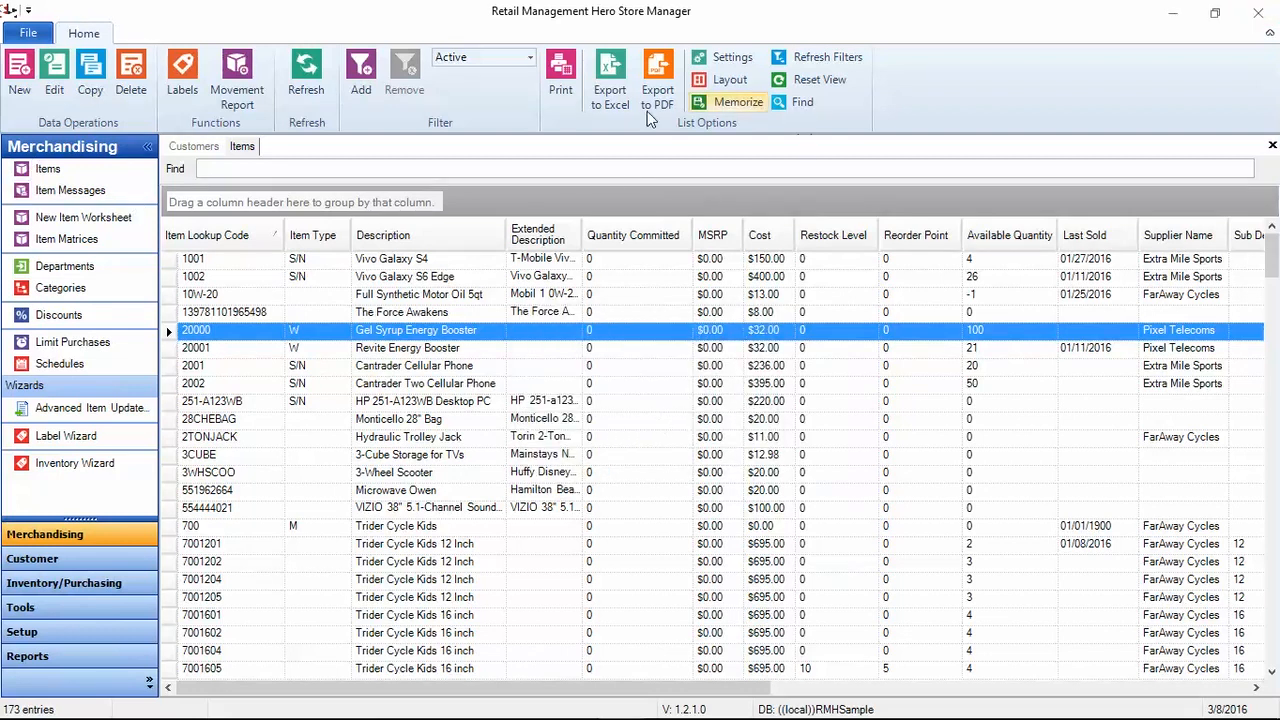
click(1272, 145)
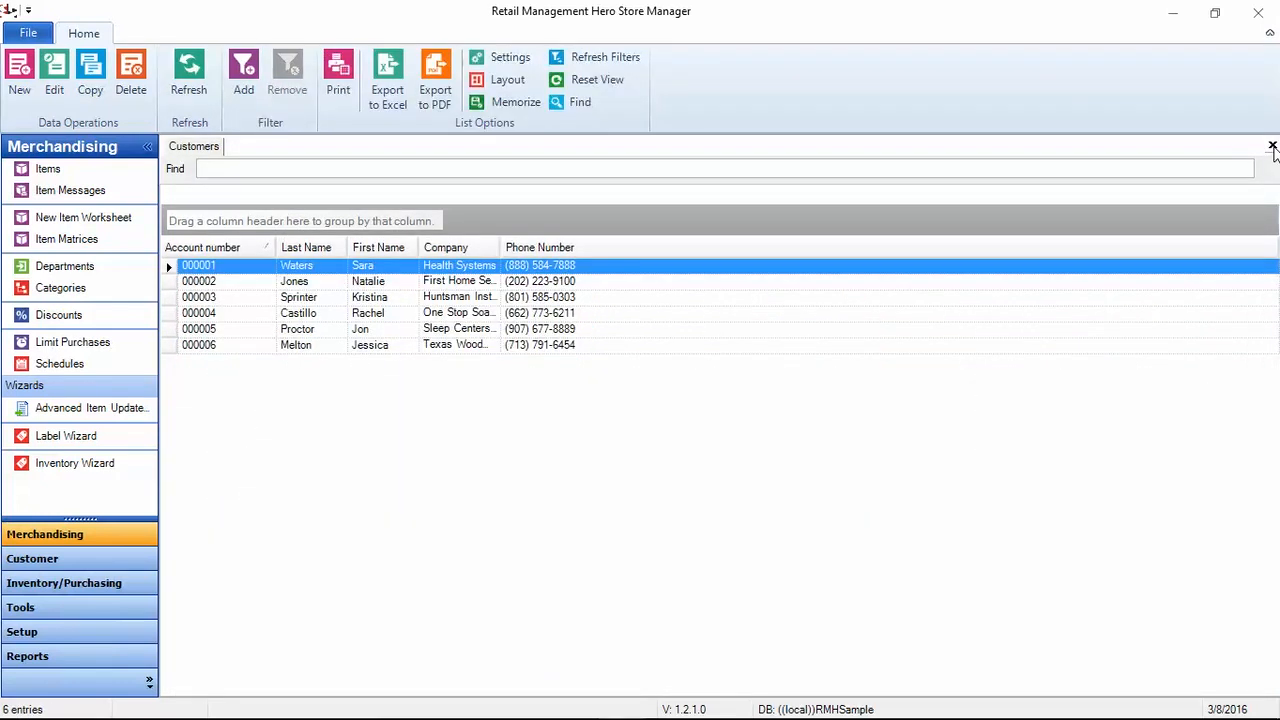
click(1272, 146)
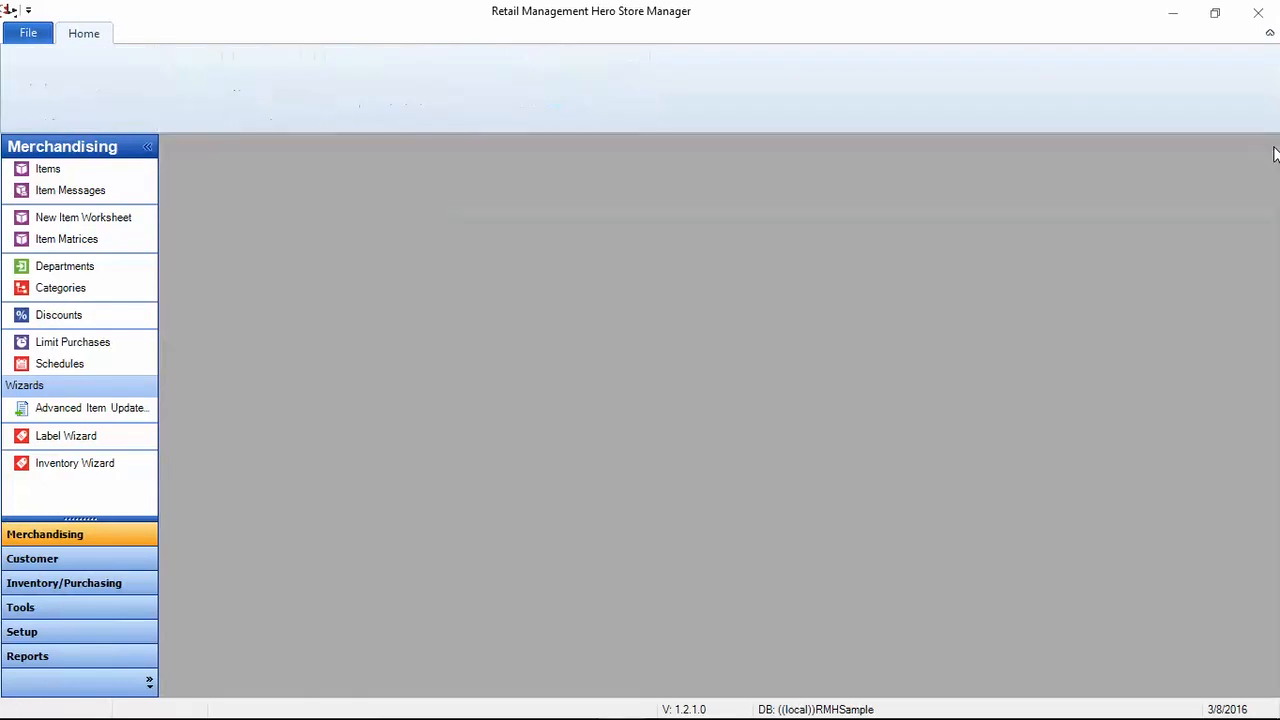
click(1258, 12)
click(607, 440)
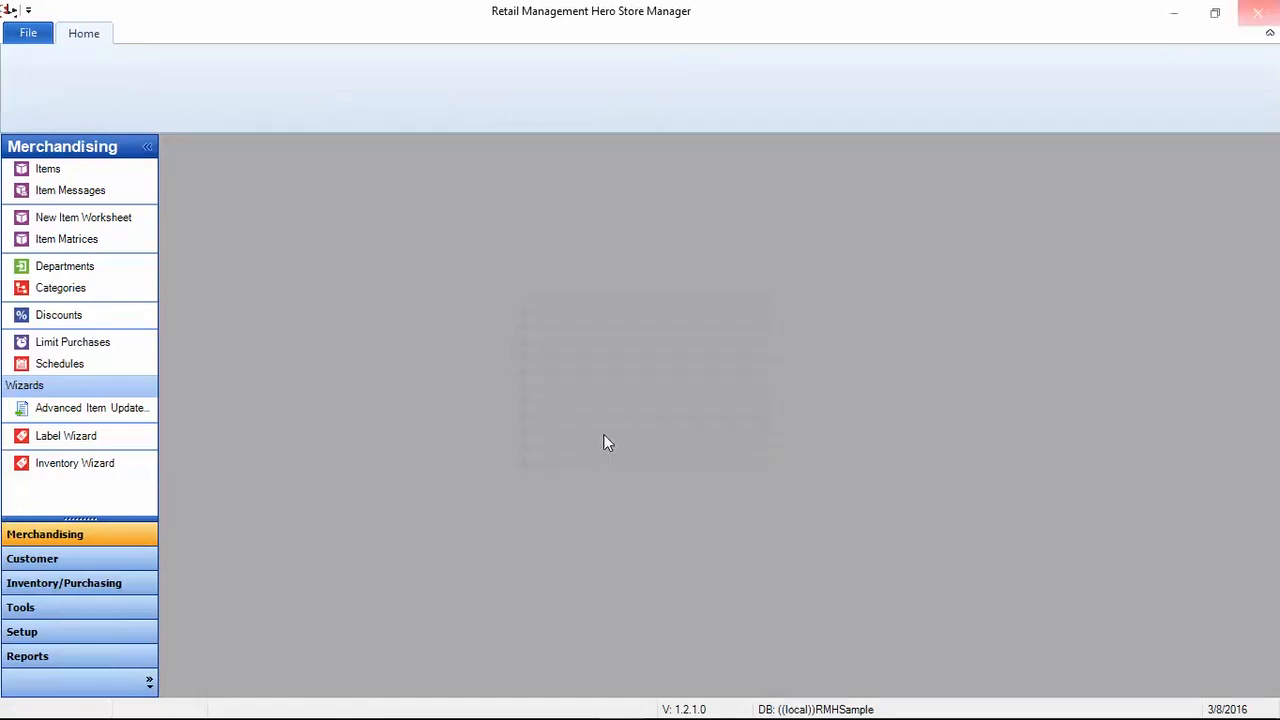
Step: Reopen the Items list, cancel exiting again, and minimize Store Manager to the desktop
click(36, 172)
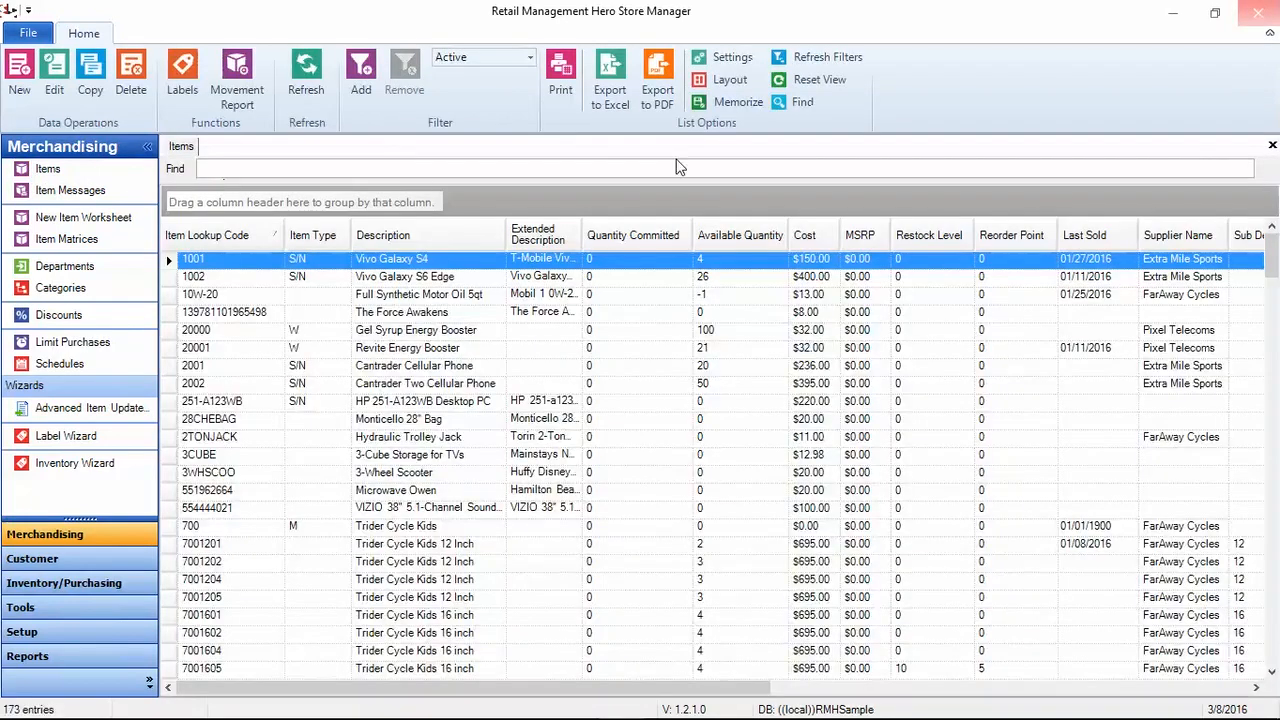
click(1258, 12)
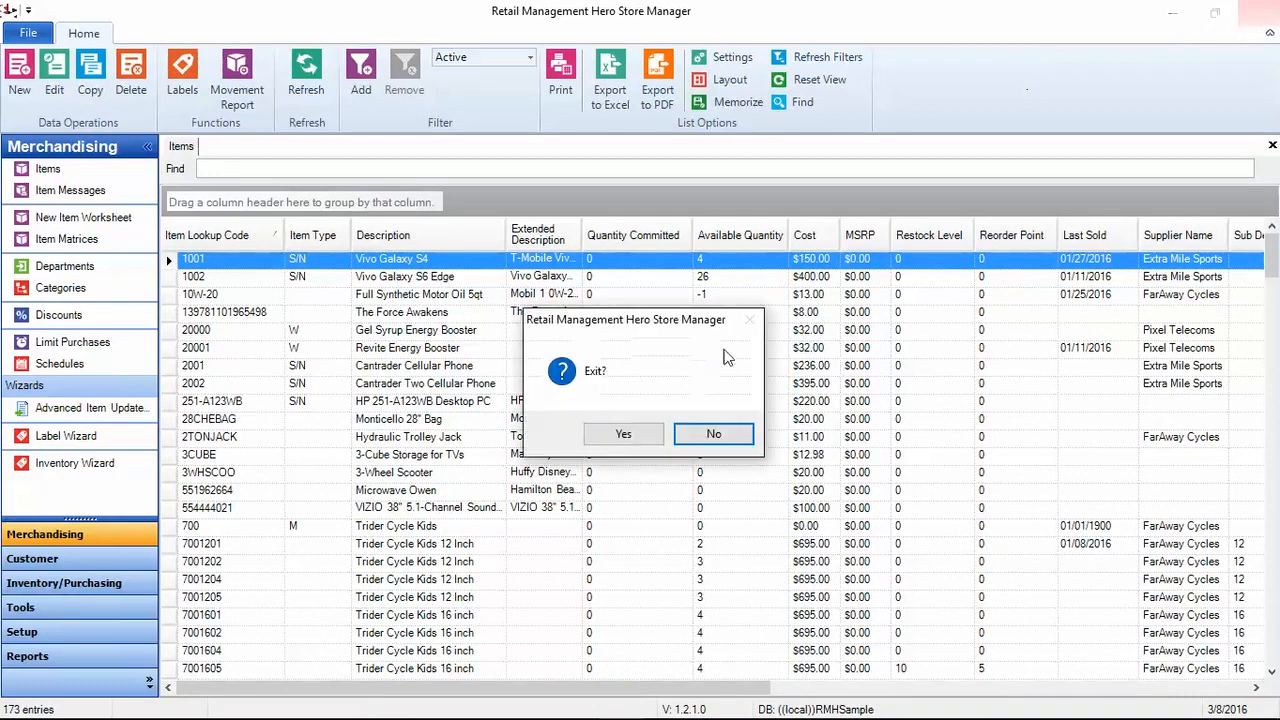
click(597, 441)
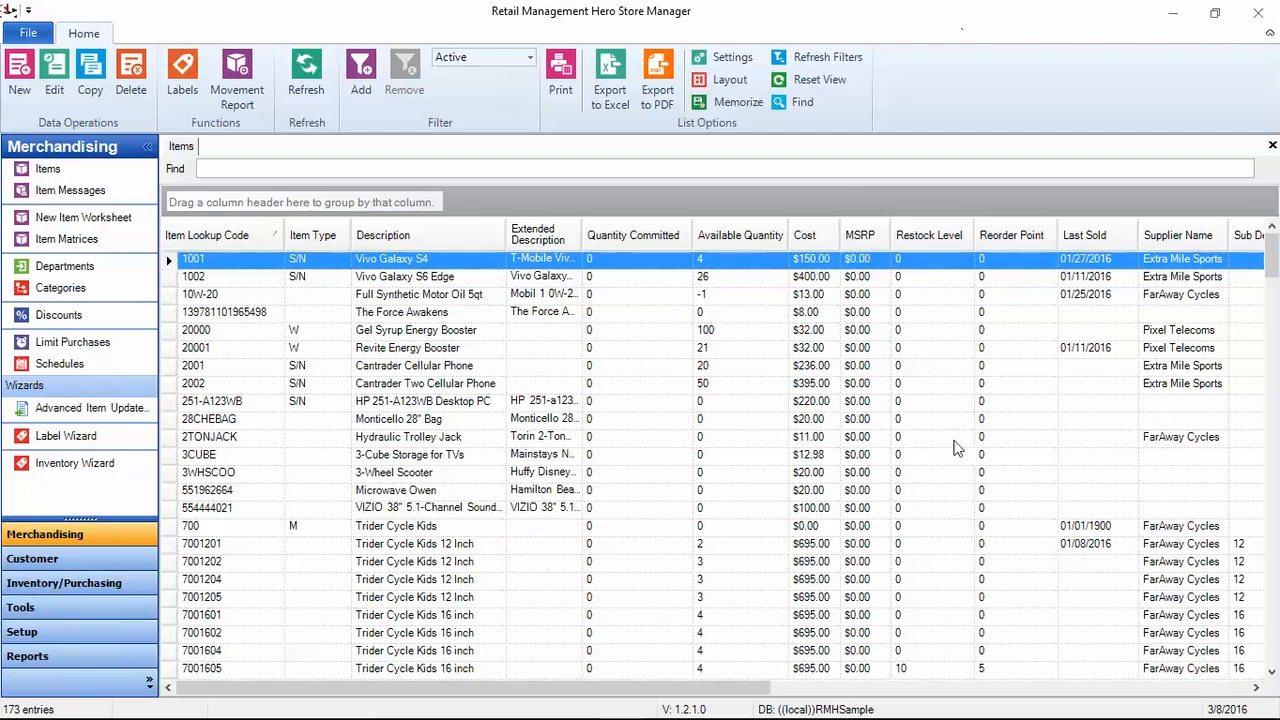
click(1175, 9)
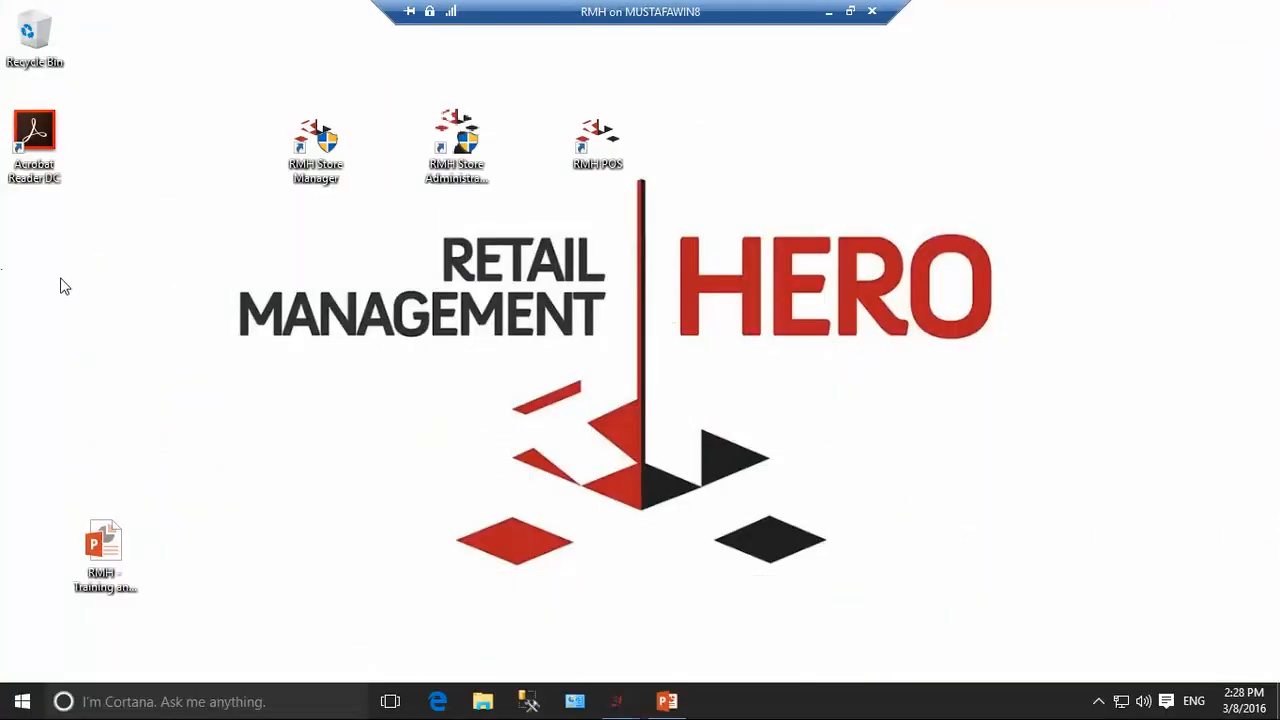
Step: Launch RMH POS from its desktop icon and log in with the cashier's user ID and password
double_click(604, 163)
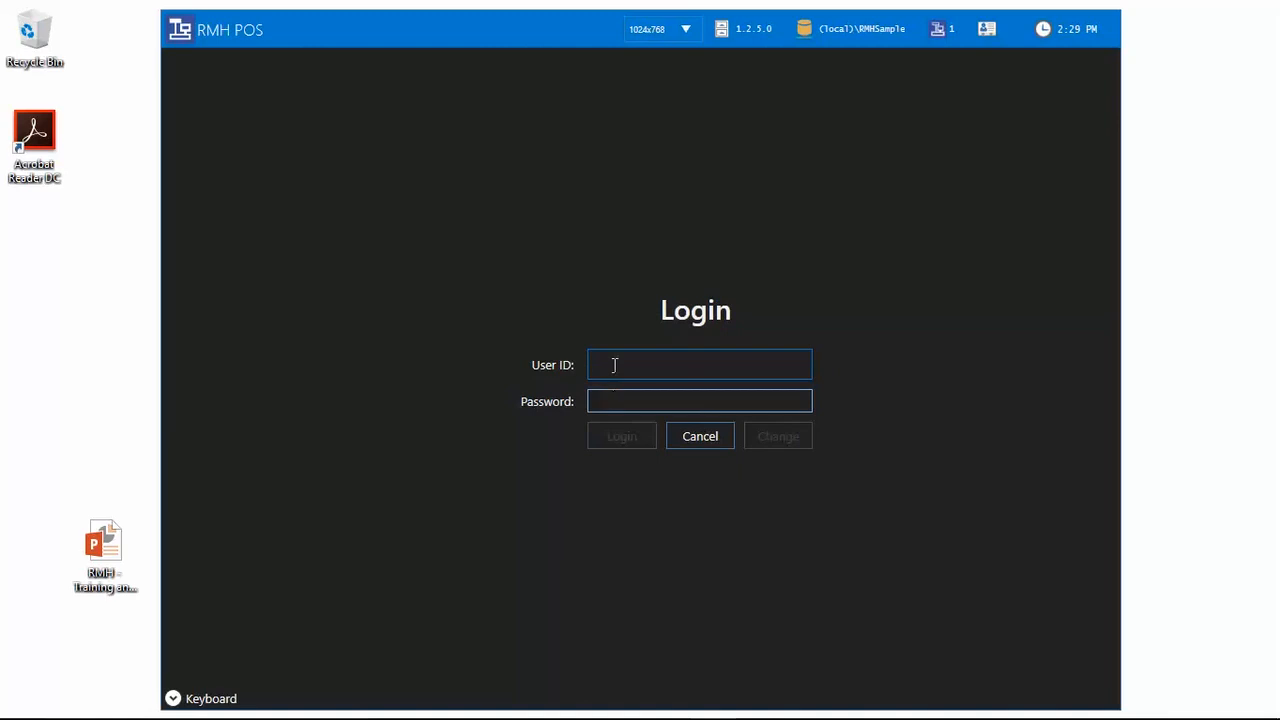
text(103)
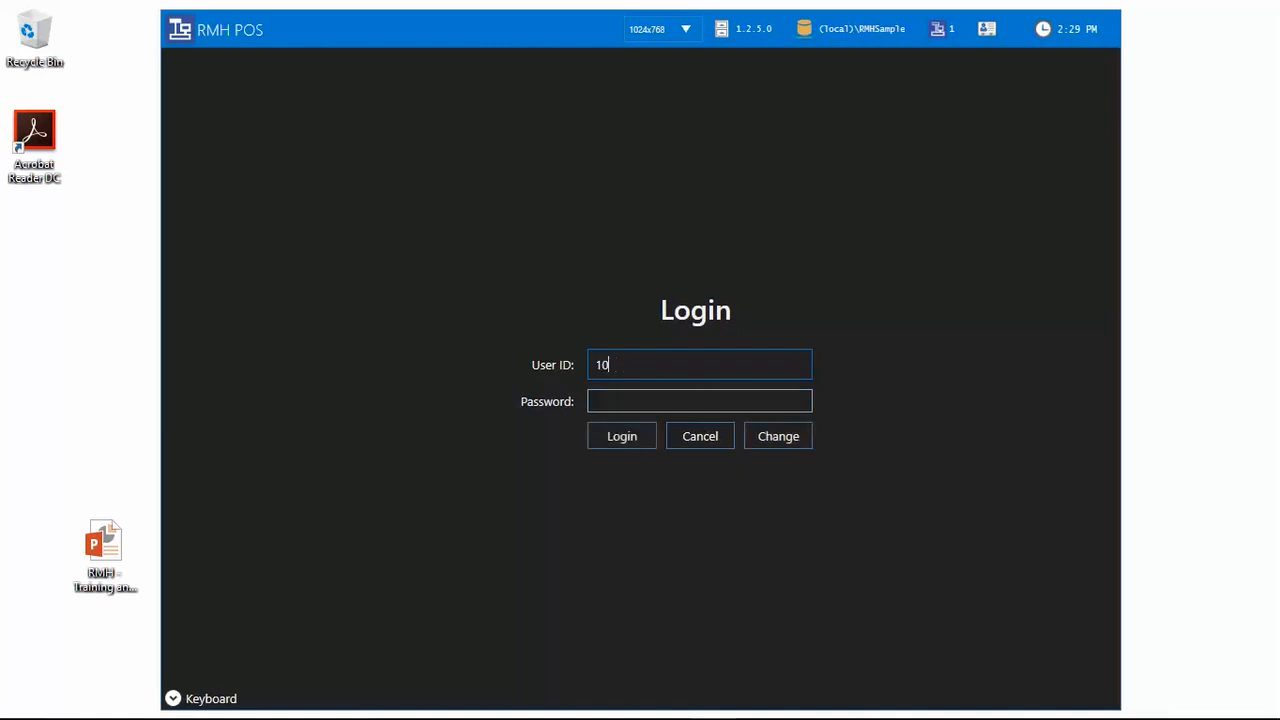
click(631, 400)
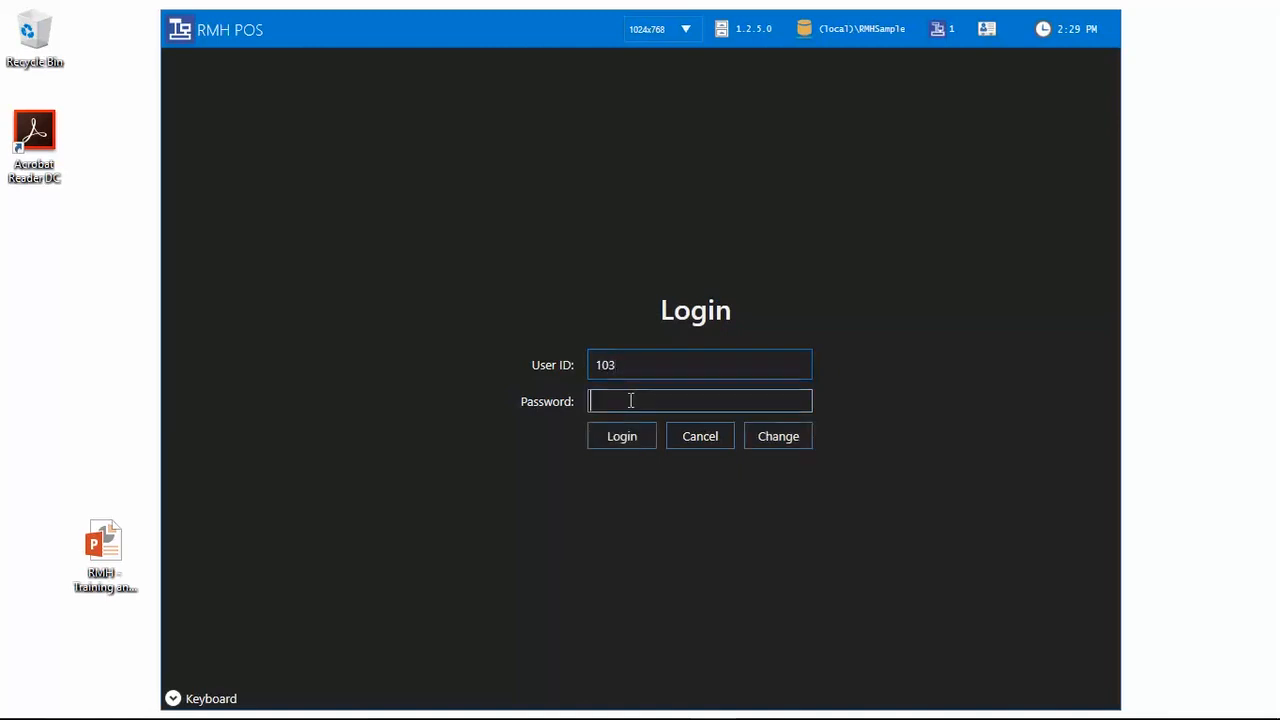
text(123456789)
key(Return)
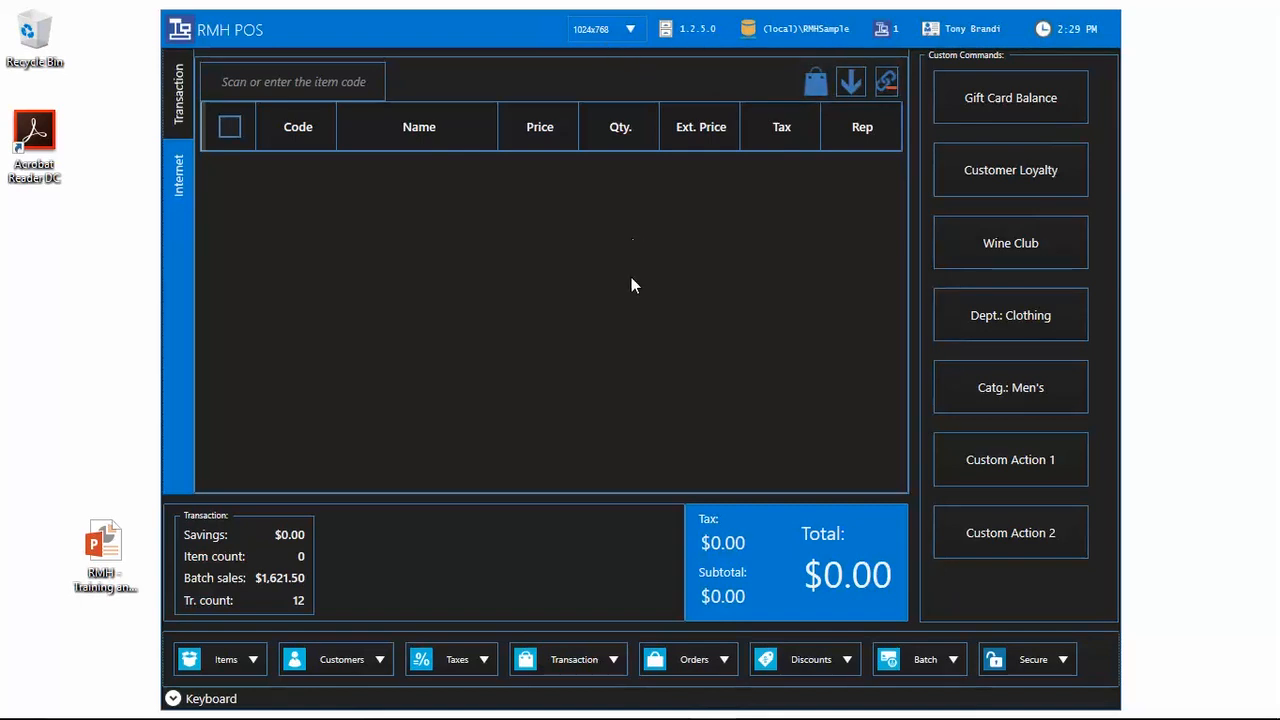
click(638, 30)
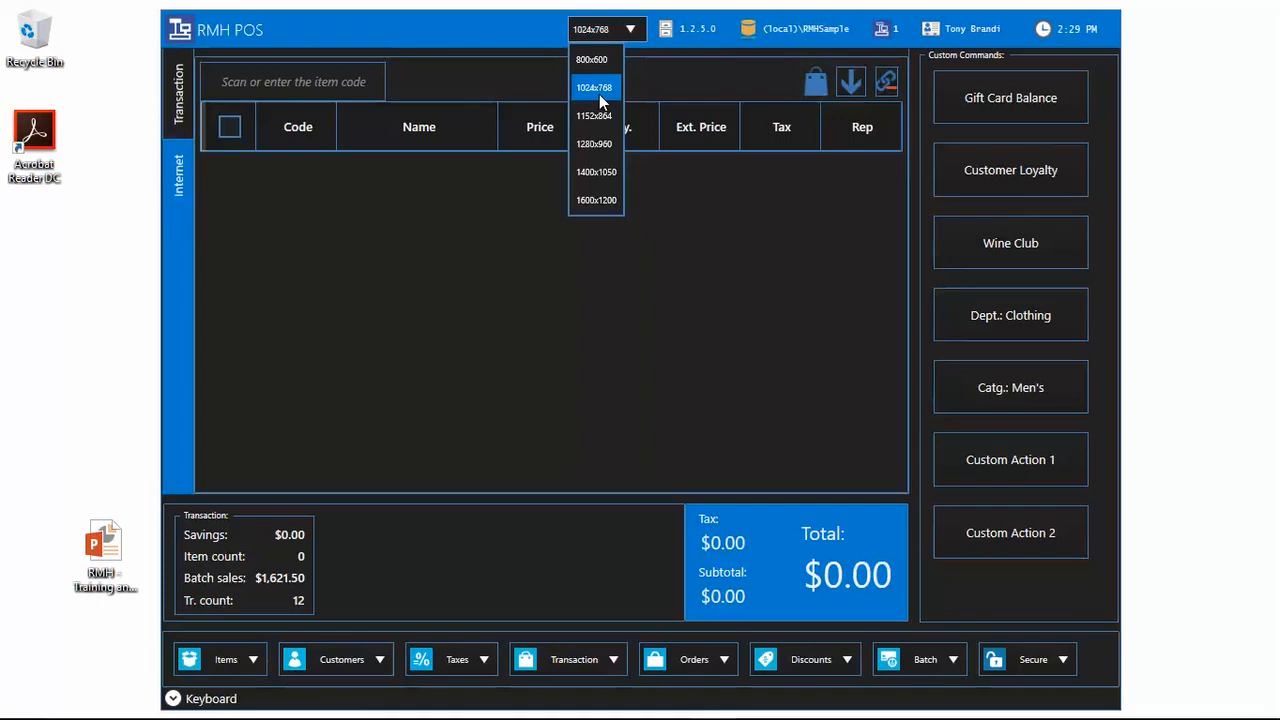
click(599, 61)
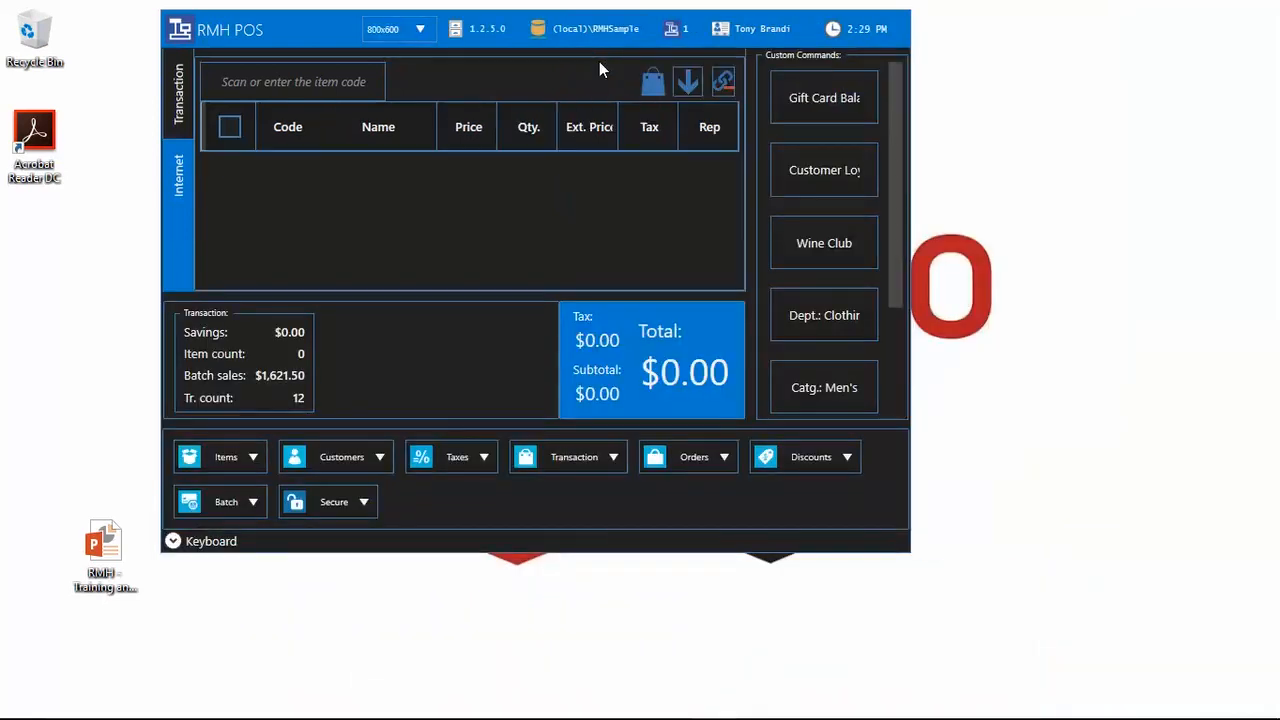
click(420, 31)
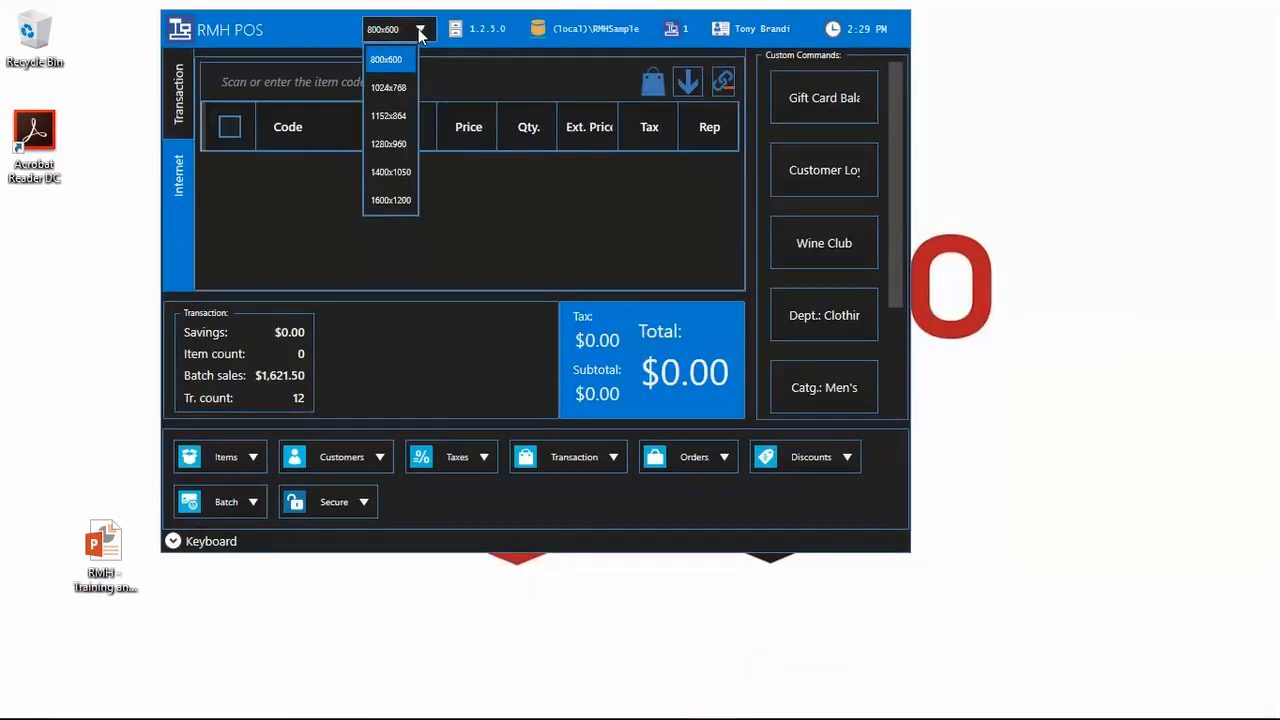
click(394, 120)
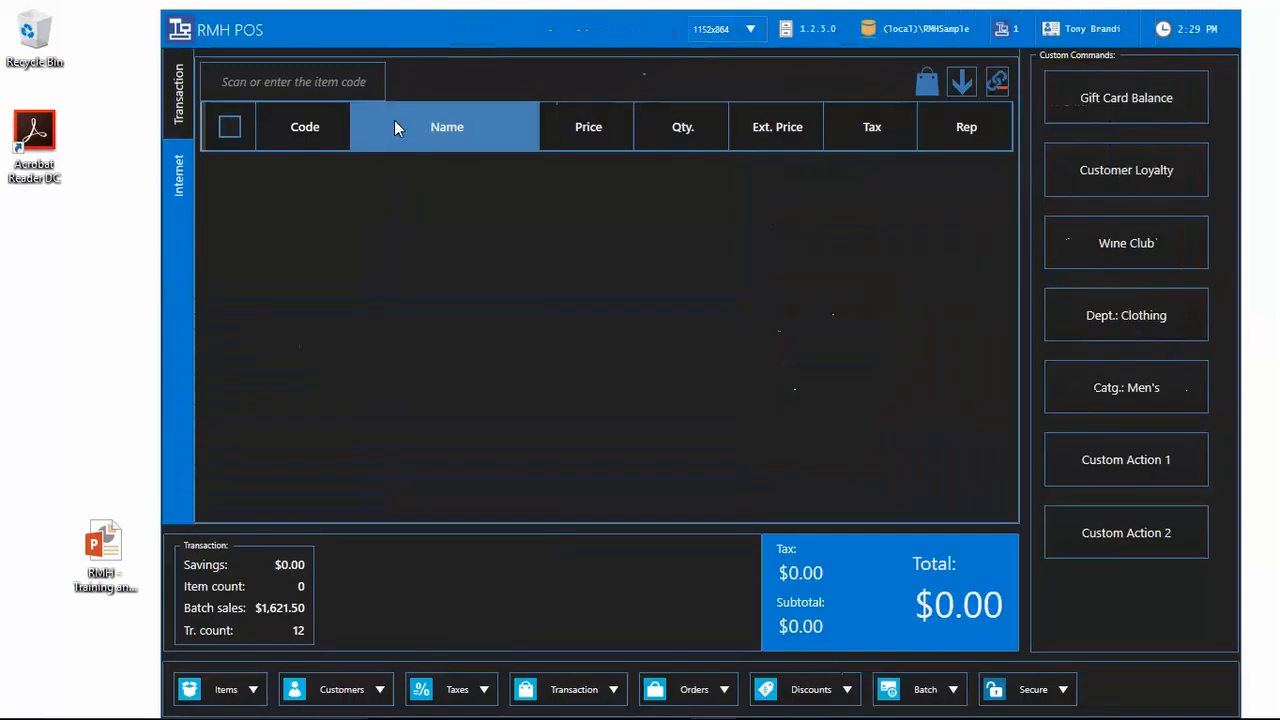
click(755, 30)
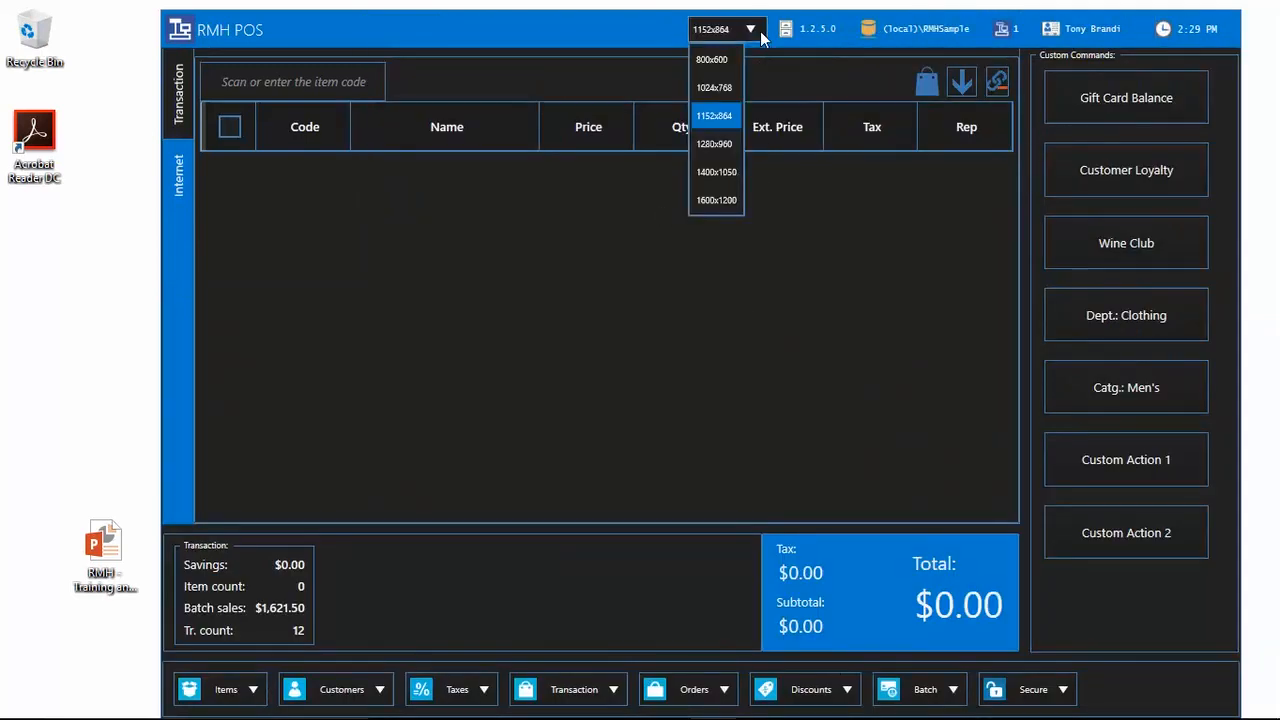
click(731, 93)
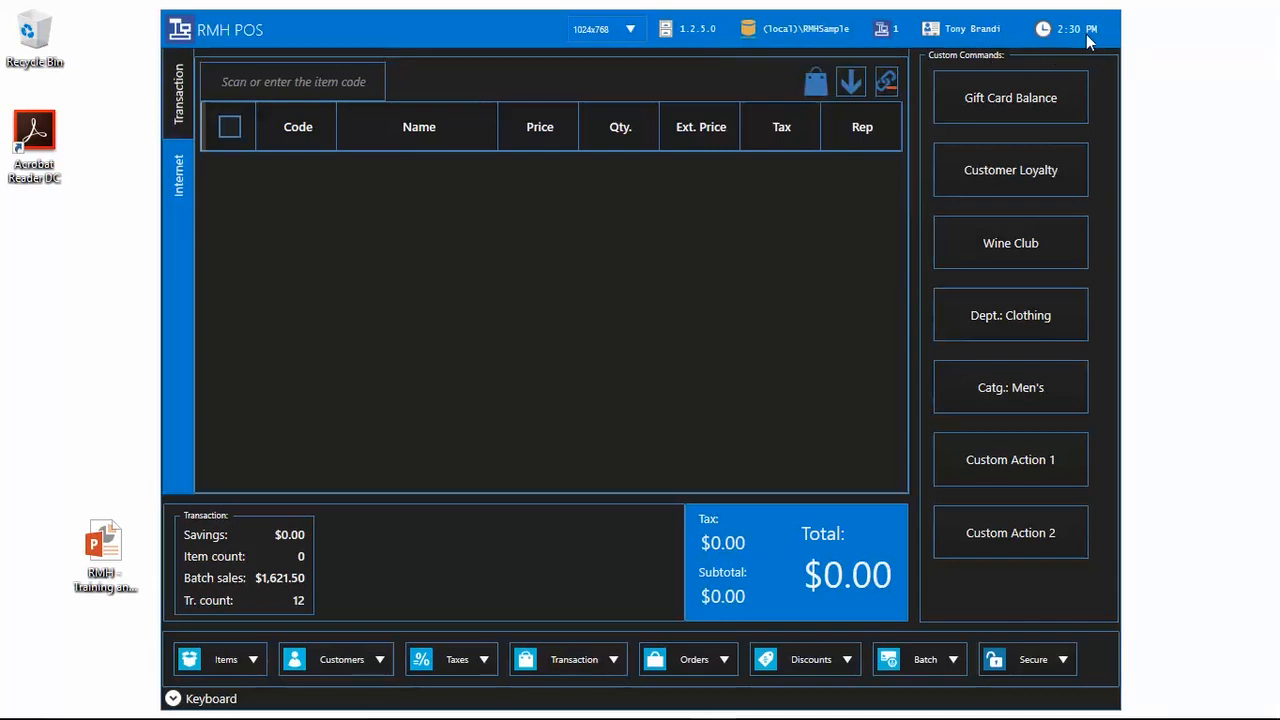
mouse_move(1223, 713)
click(192, 190)
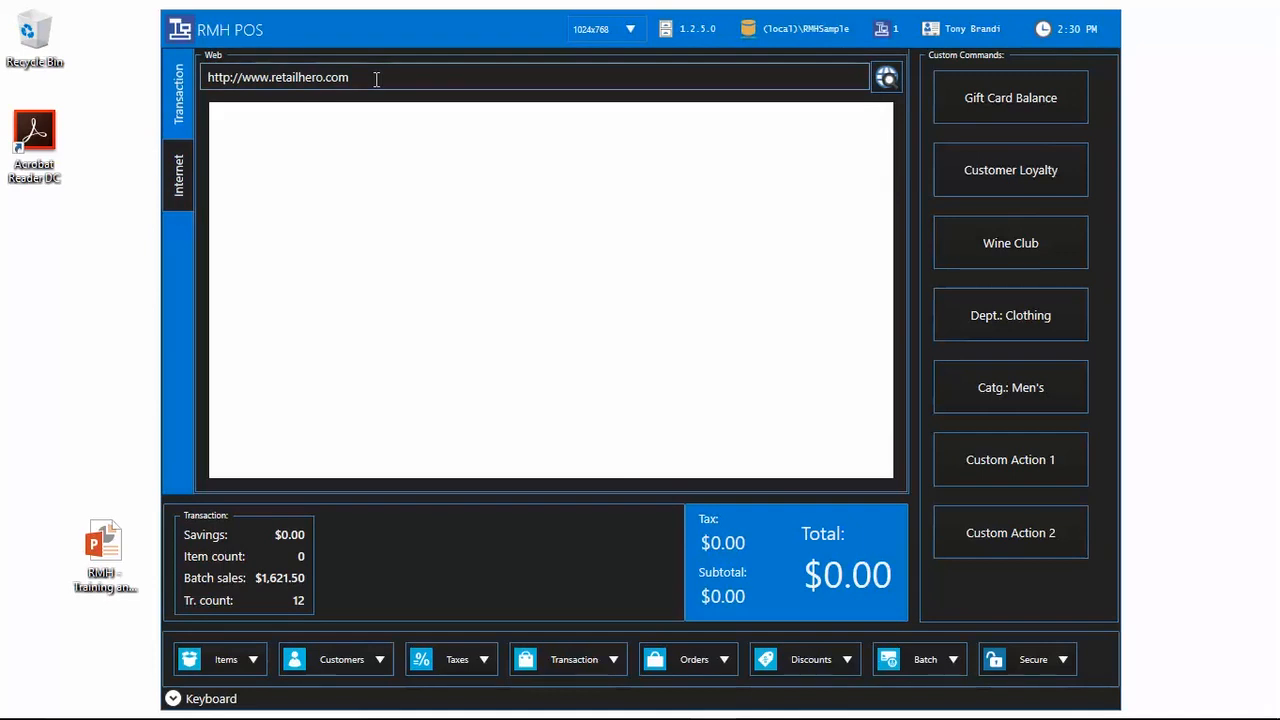
click(900, 87)
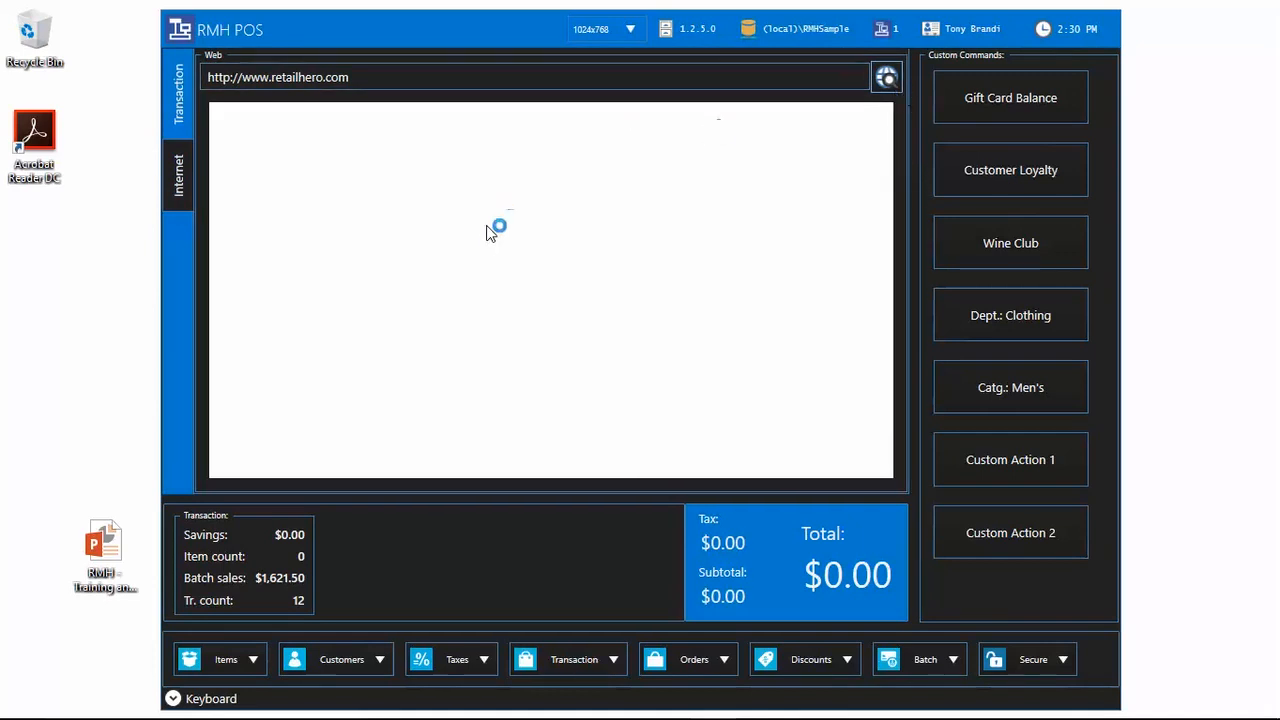
scroll(531, 245, down, 10)
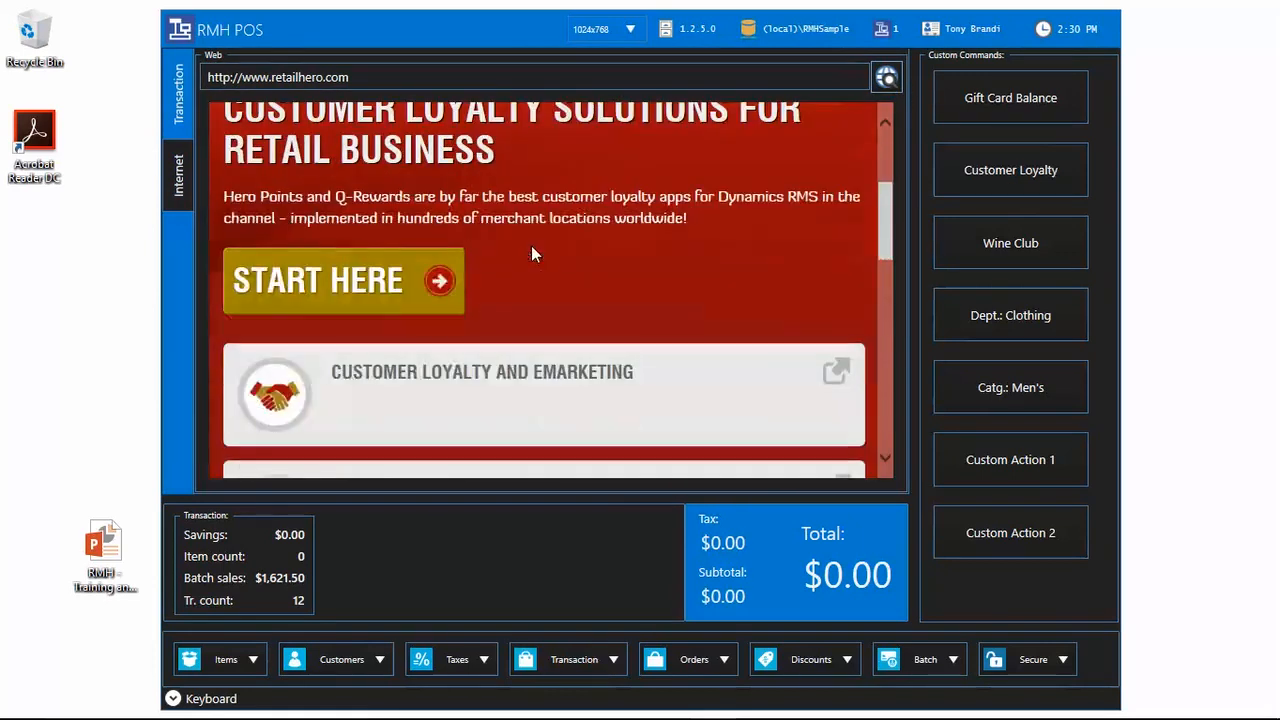
scroll(545, 300, up, 10)
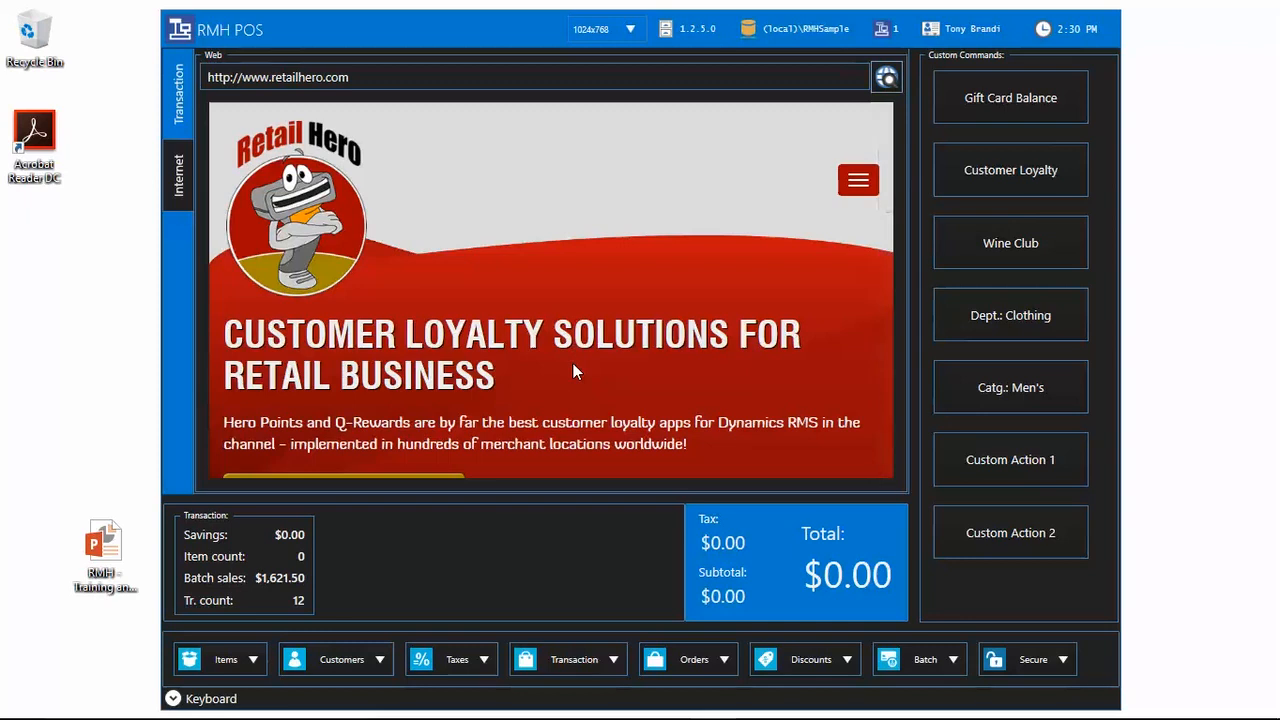
click(182, 128)
click(191, 174)
click(176, 124)
click(178, 176)
click(182, 108)
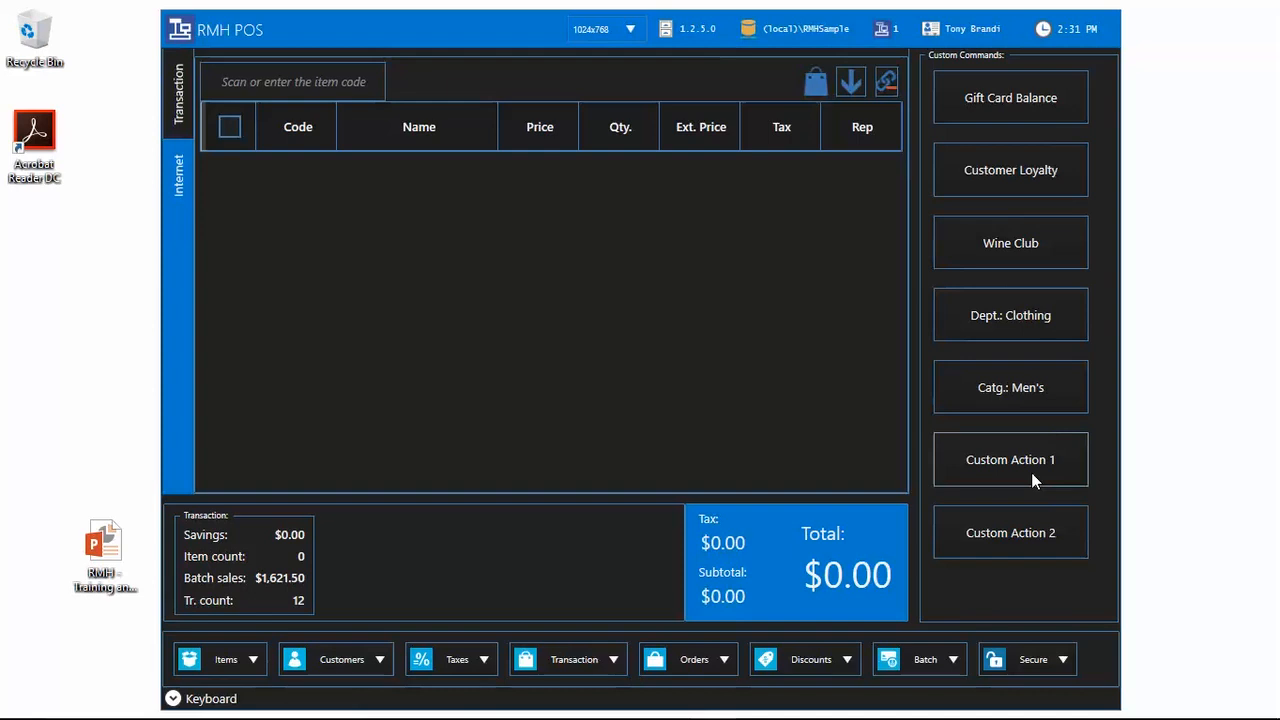
Step: Search items for 'oil' and select the XG16 Oil Filter in Item Lookup
click(322, 74)
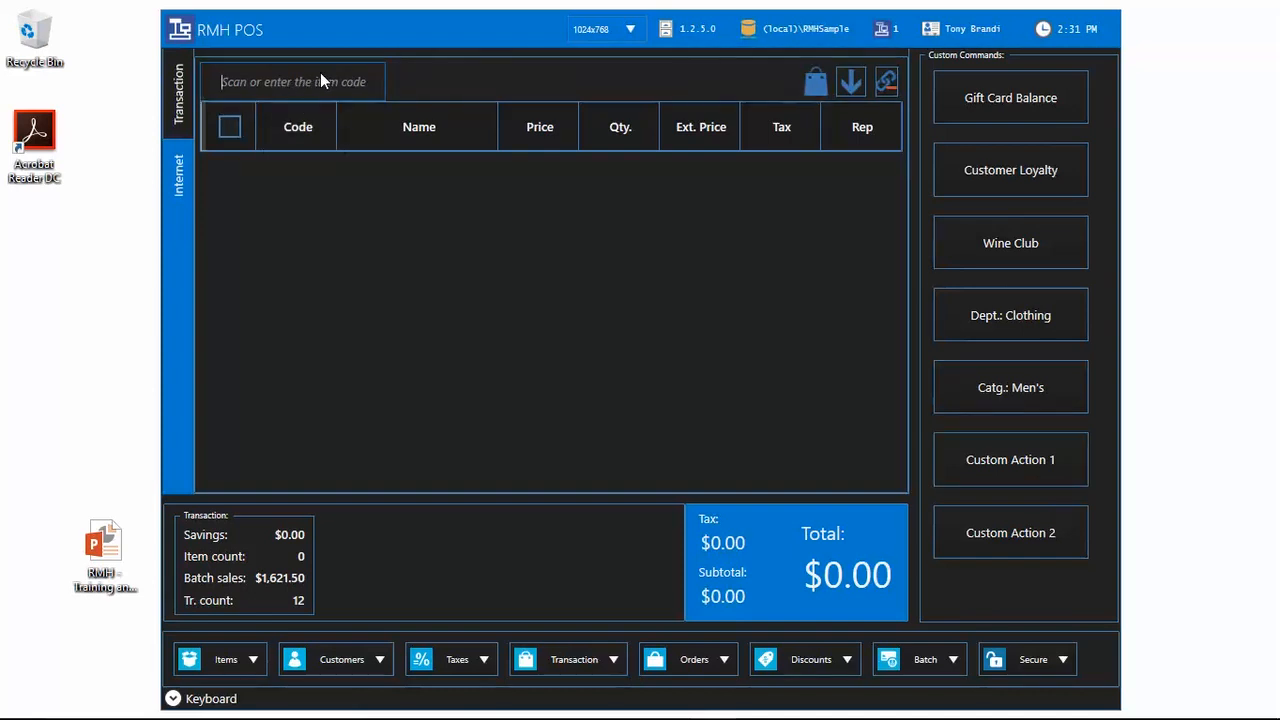
text(oil)
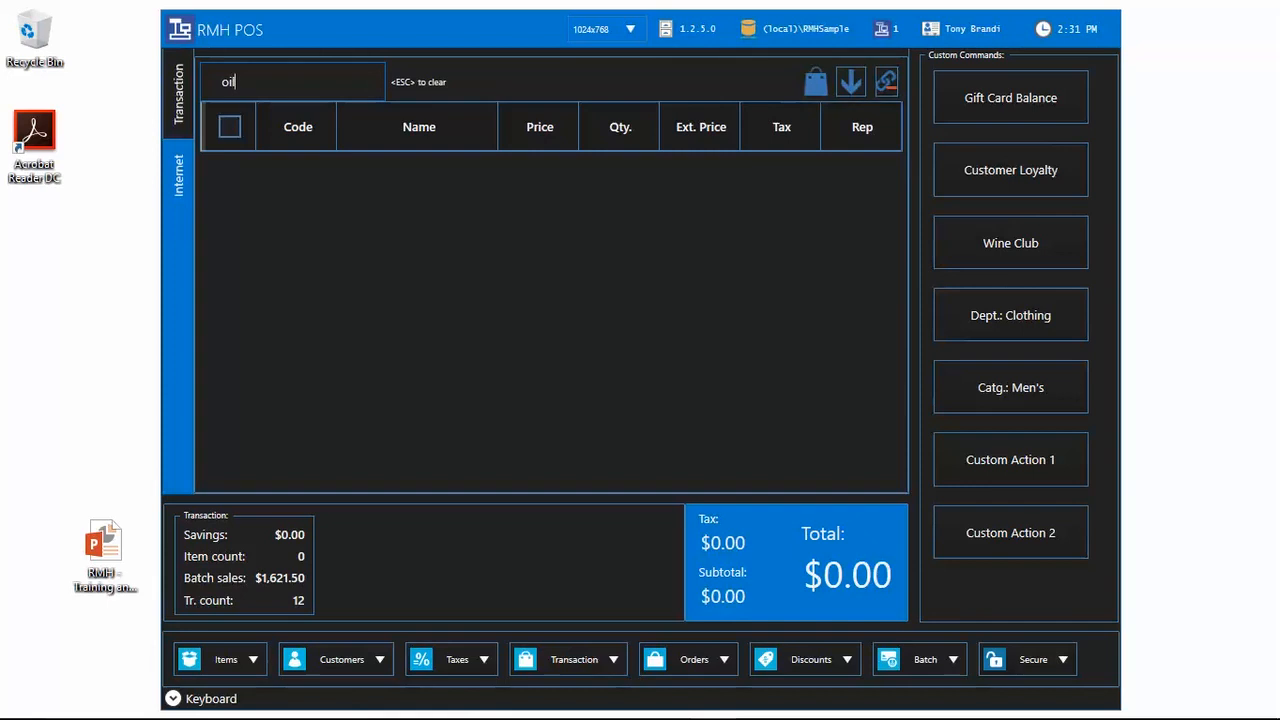
key(Return)
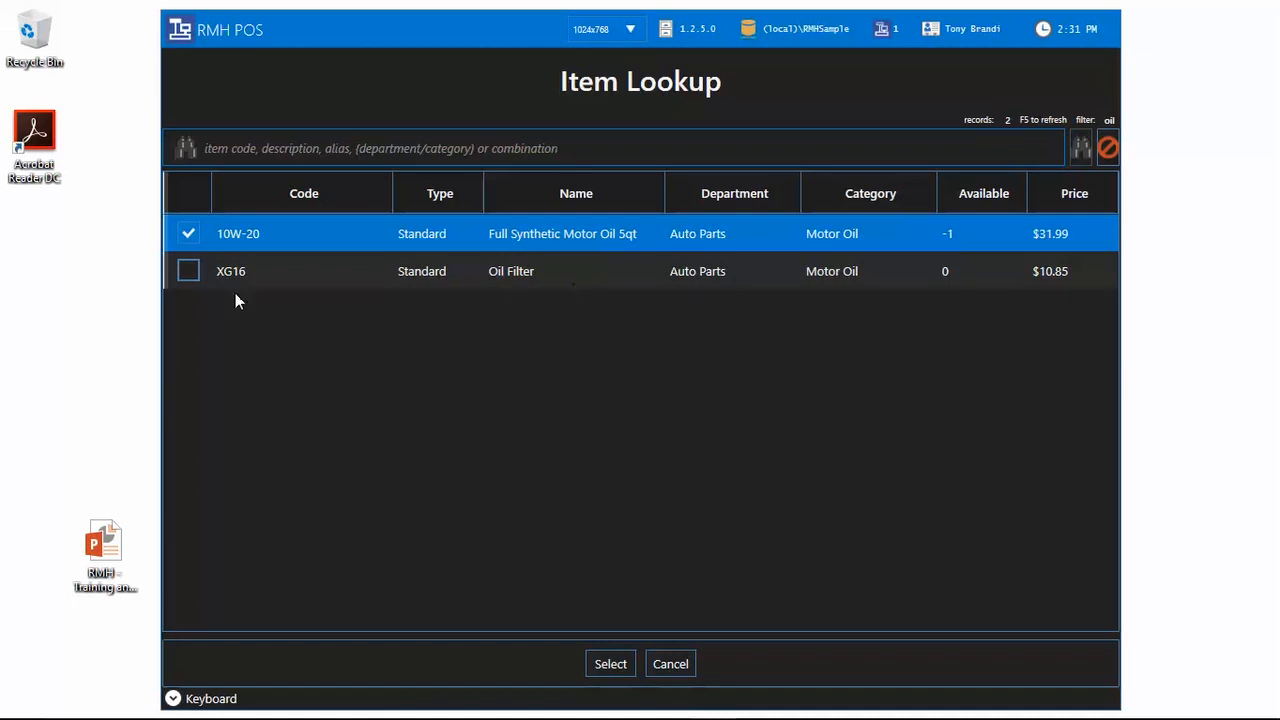
click(189, 272)
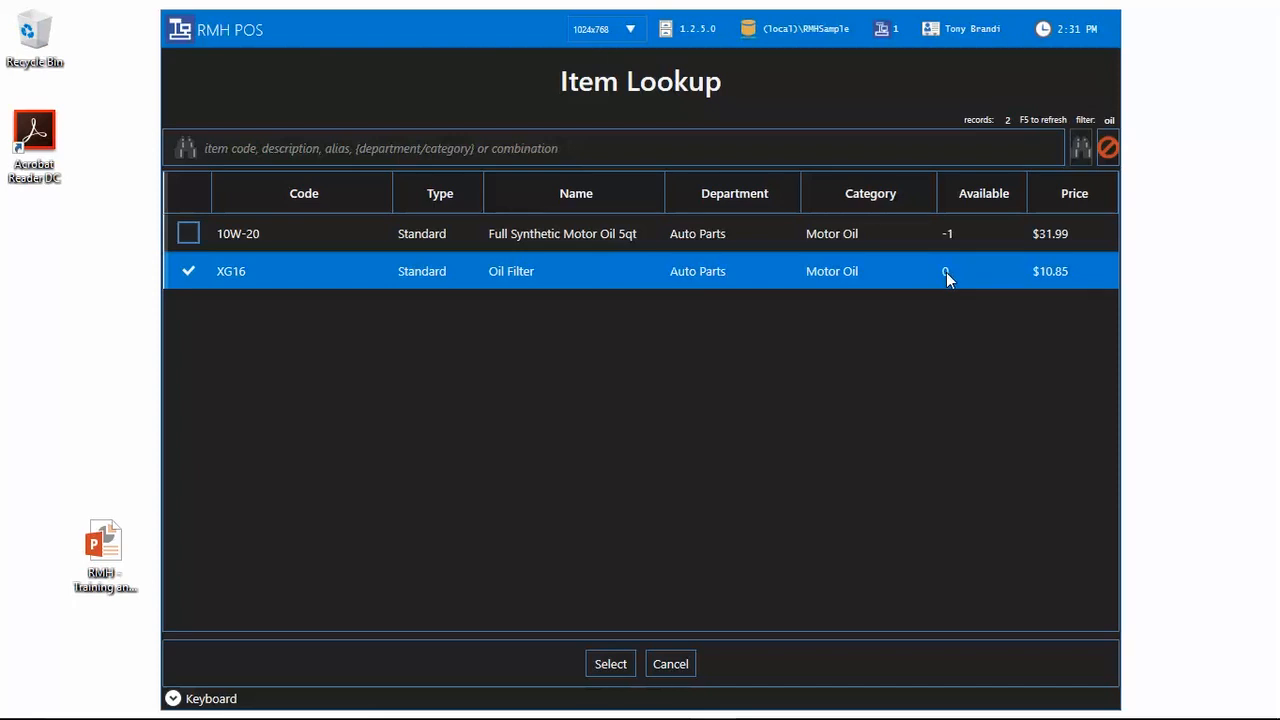
click(616, 665)
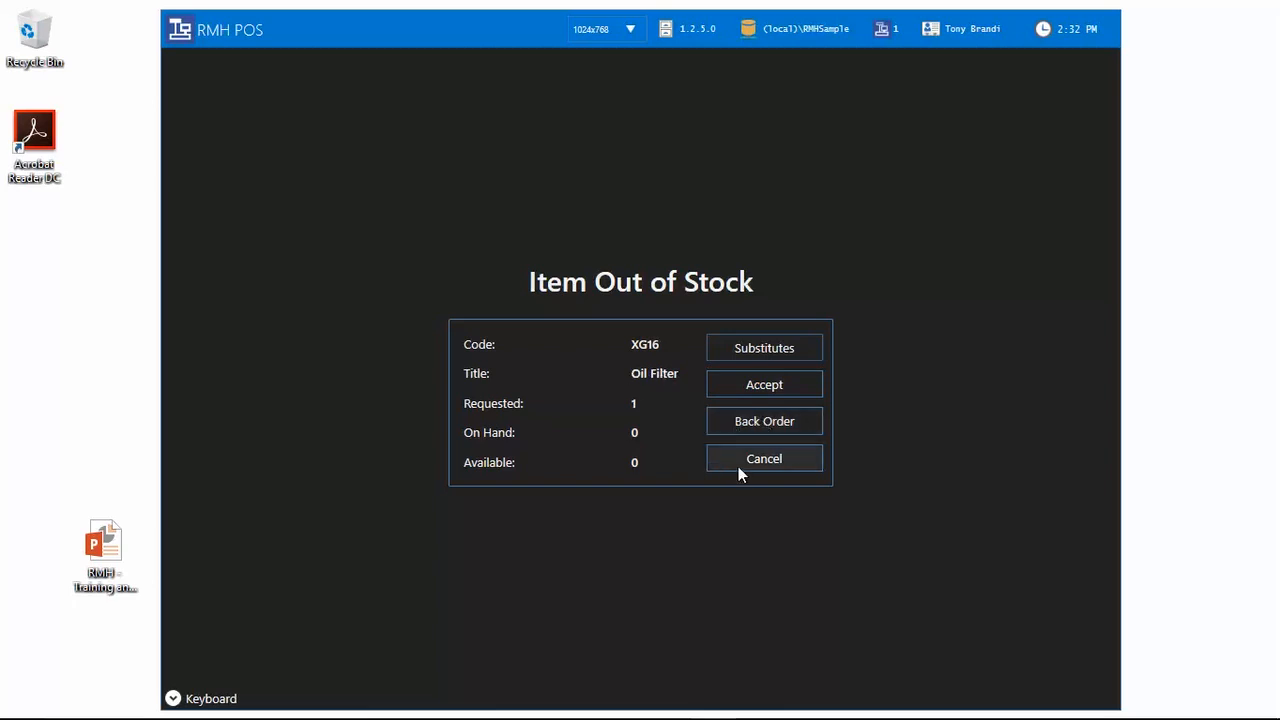
Step: Accept the out-of-stock warning so the XG16 Oil Filter is added at $10.85
click(747, 382)
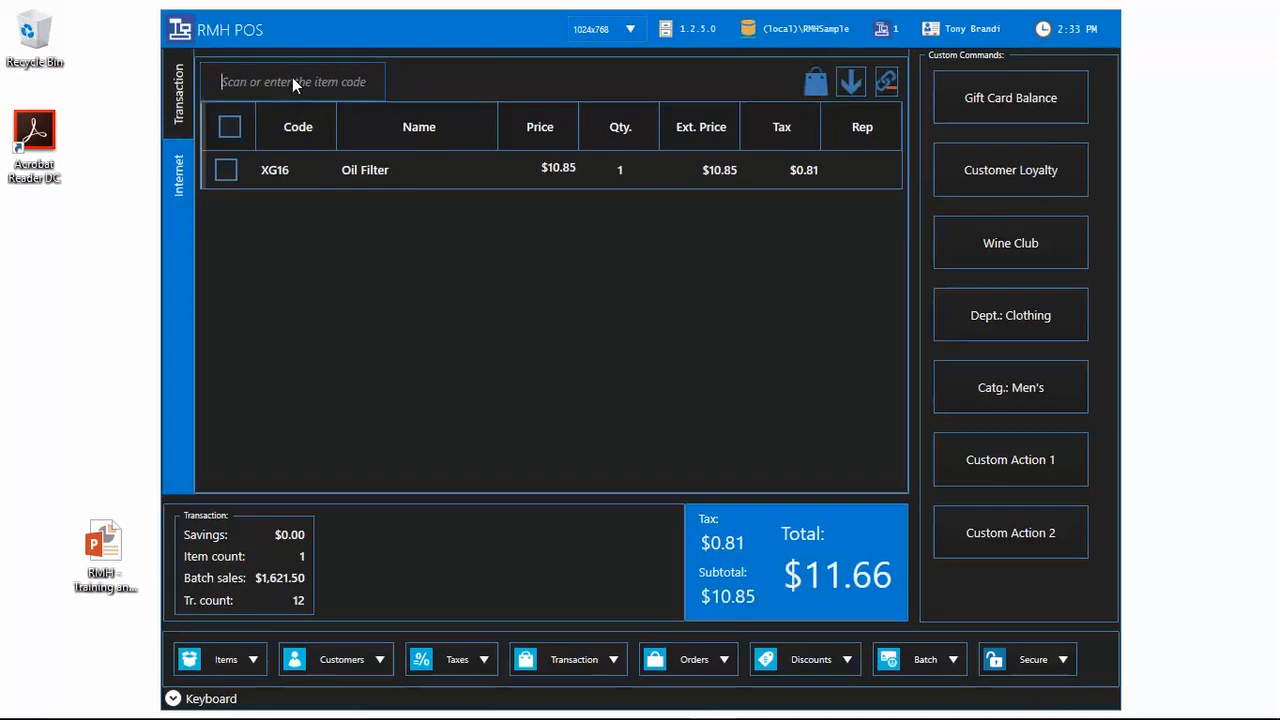
Step: Add MILK ($1.00) and BREAD ($0.89) to the sale, accepting both out-of-stock prompts
text(milk)
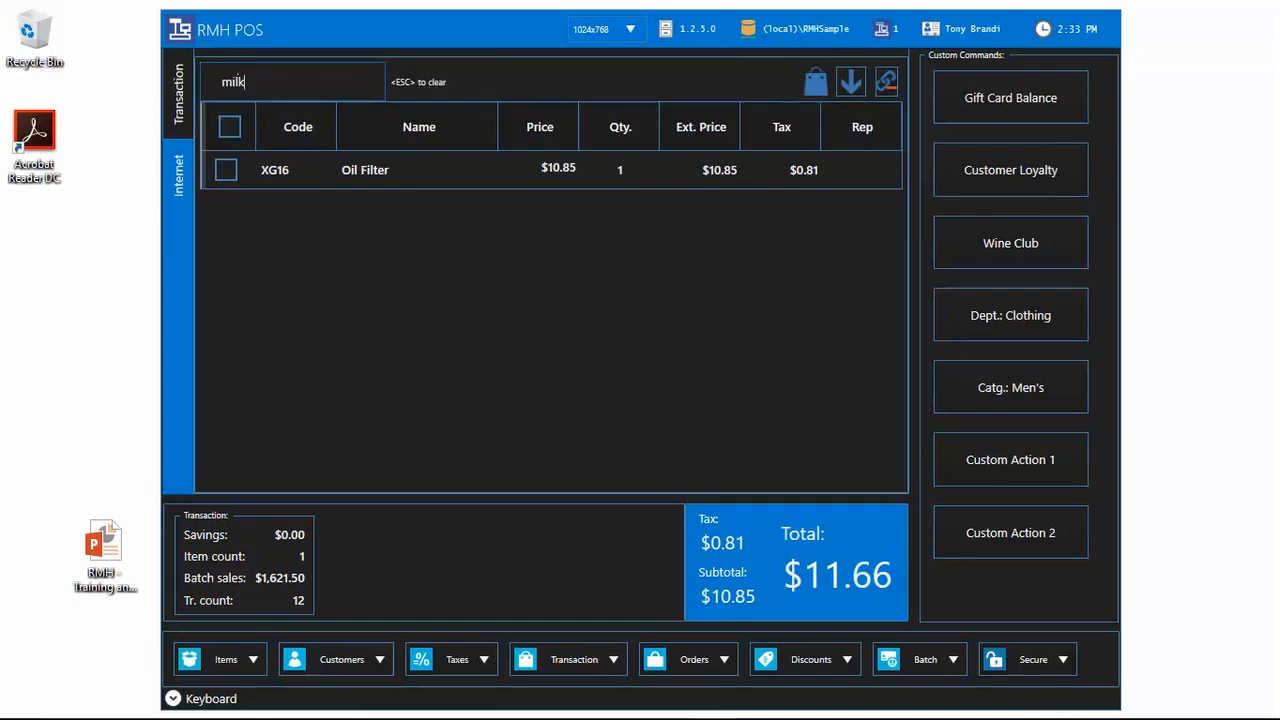
key(Return)
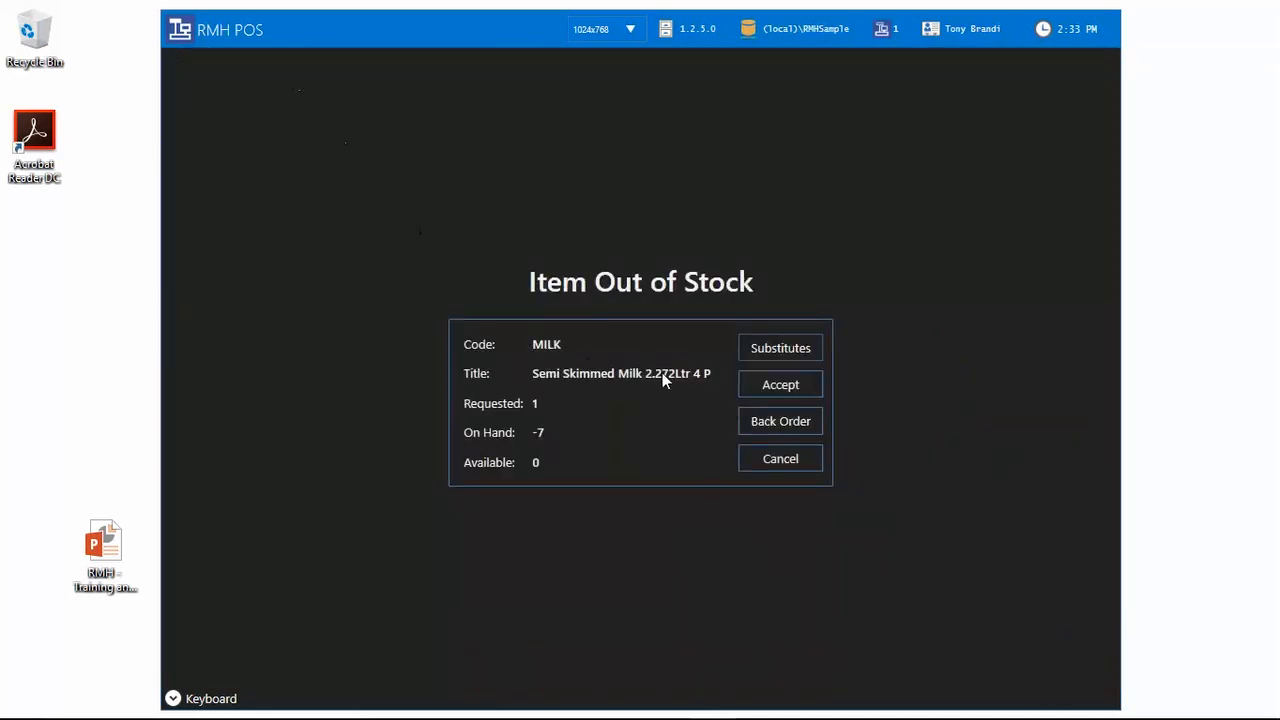
click(791, 393)
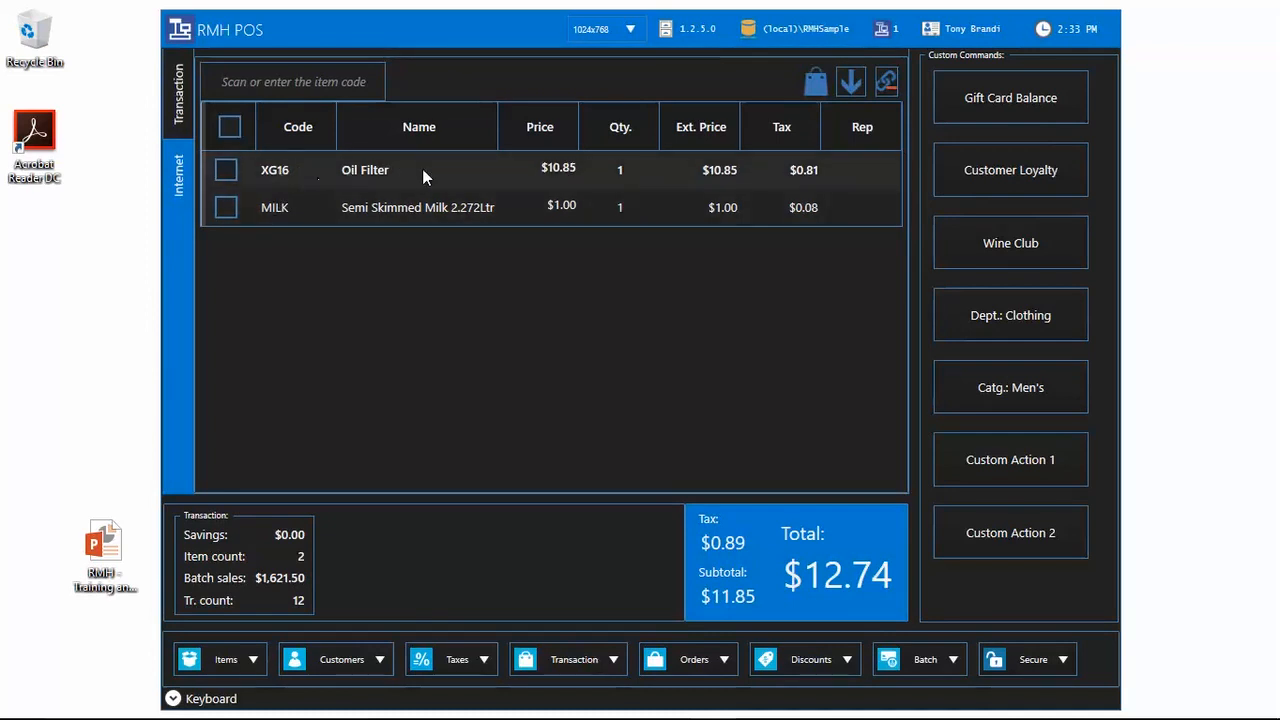
click(851, 89)
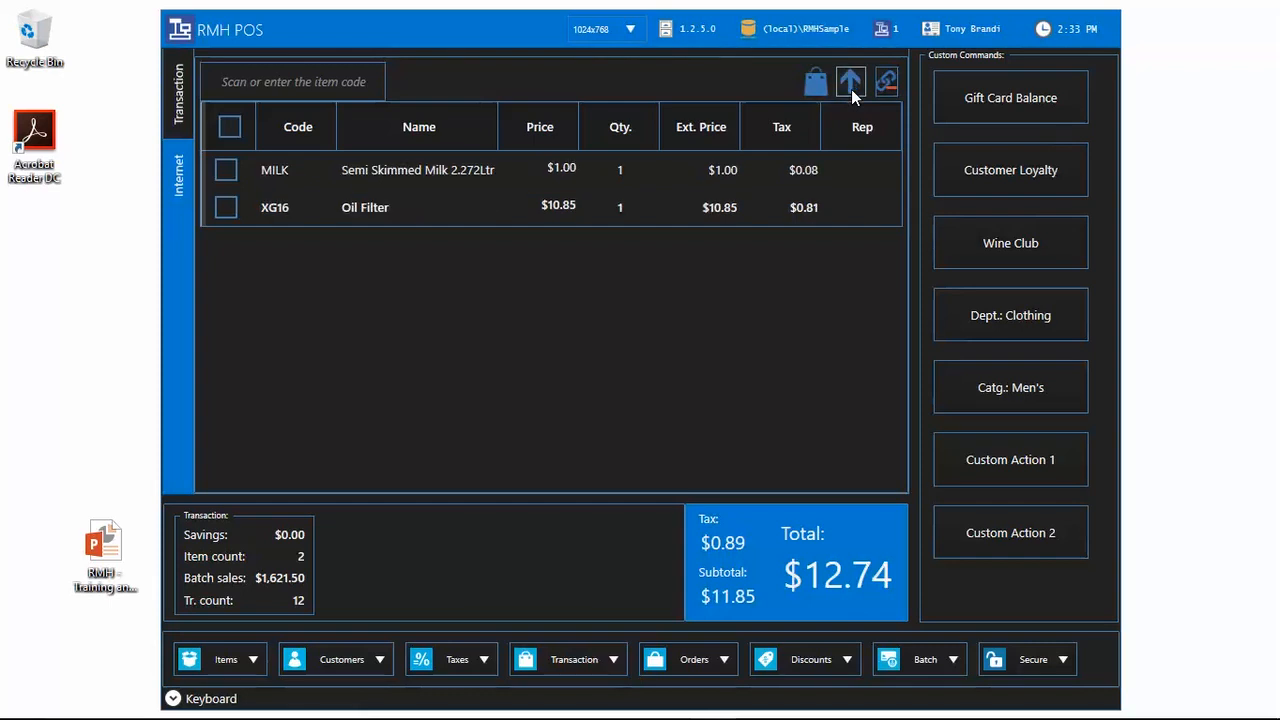
click(315, 90)
text(bread)
key(Return)
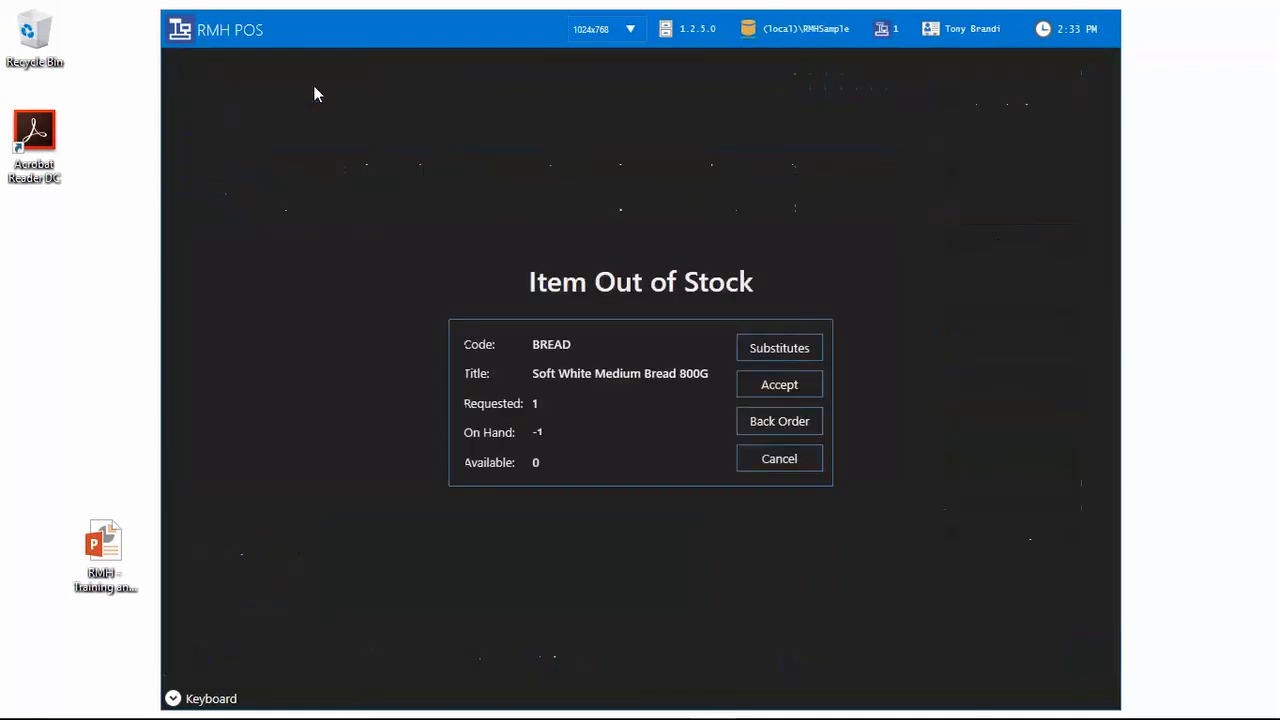
click(765, 384)
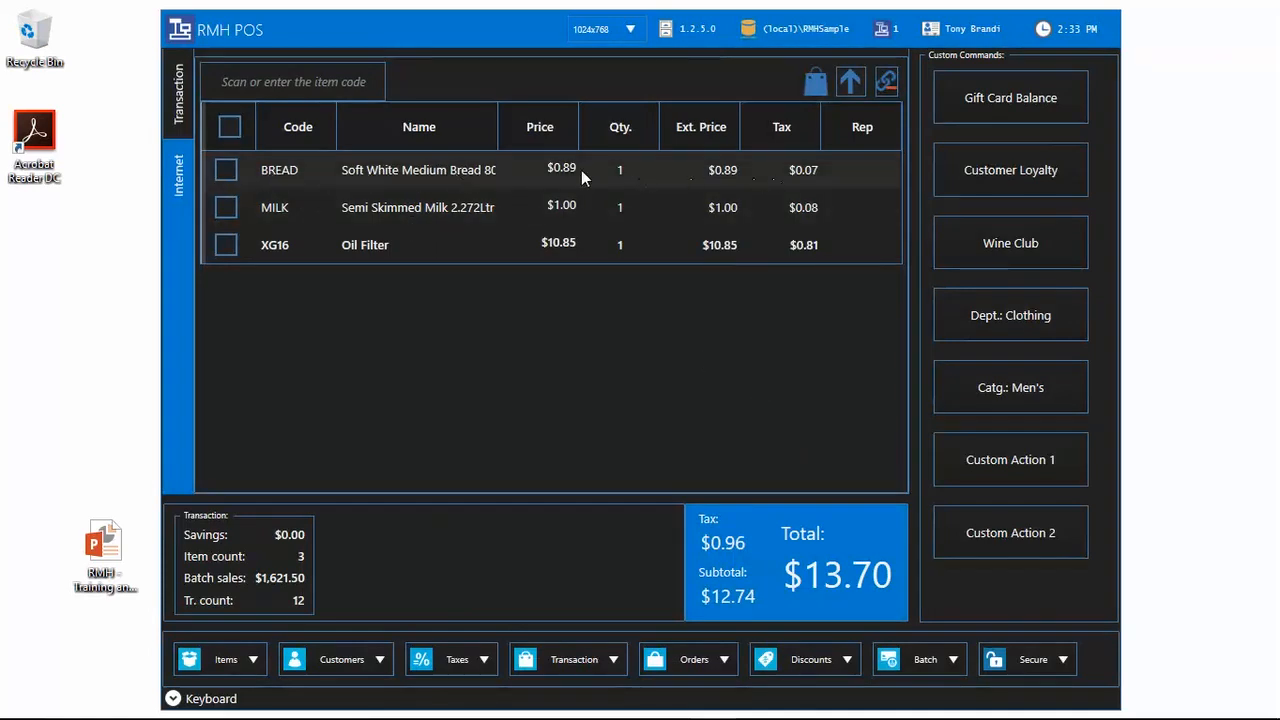
Step: Sort the lines by Code, Name, Price, Qty., Ext. Price, Tax and Rep, finishing on Code ascending
click(850, 84)
click(850, 84)
click(324, 137)
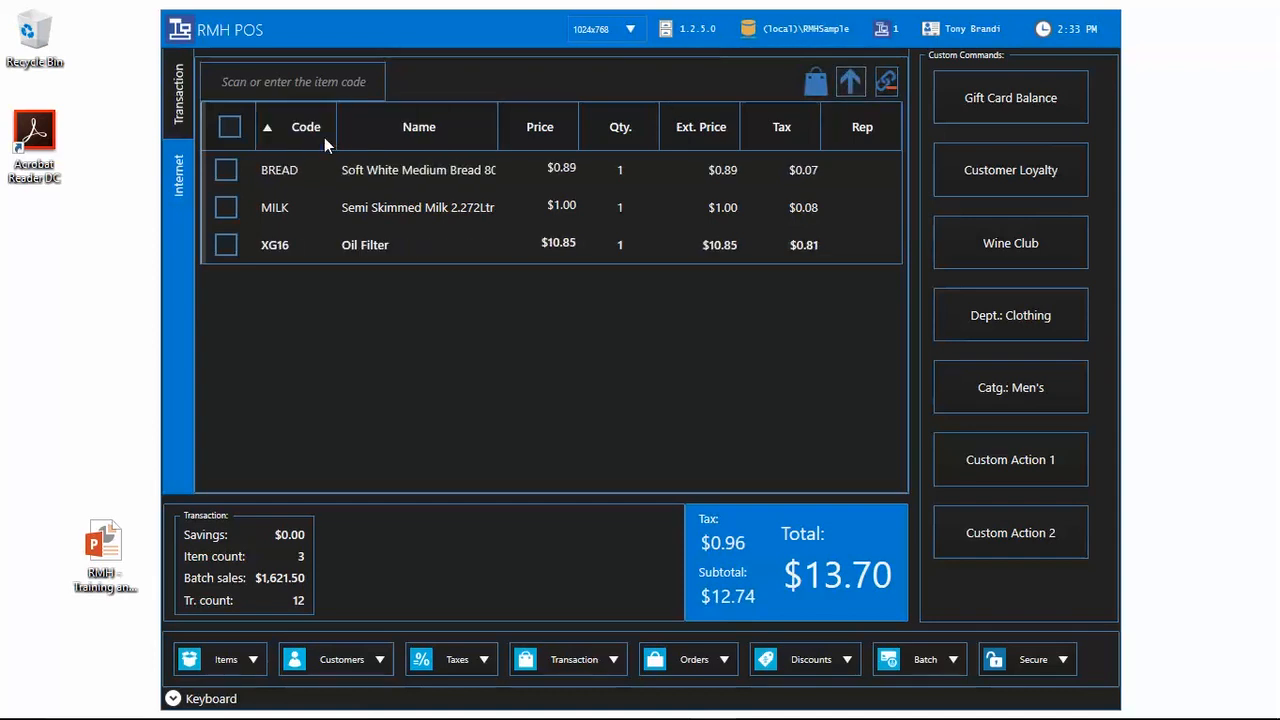
click(401, 129)
click(561, 128)
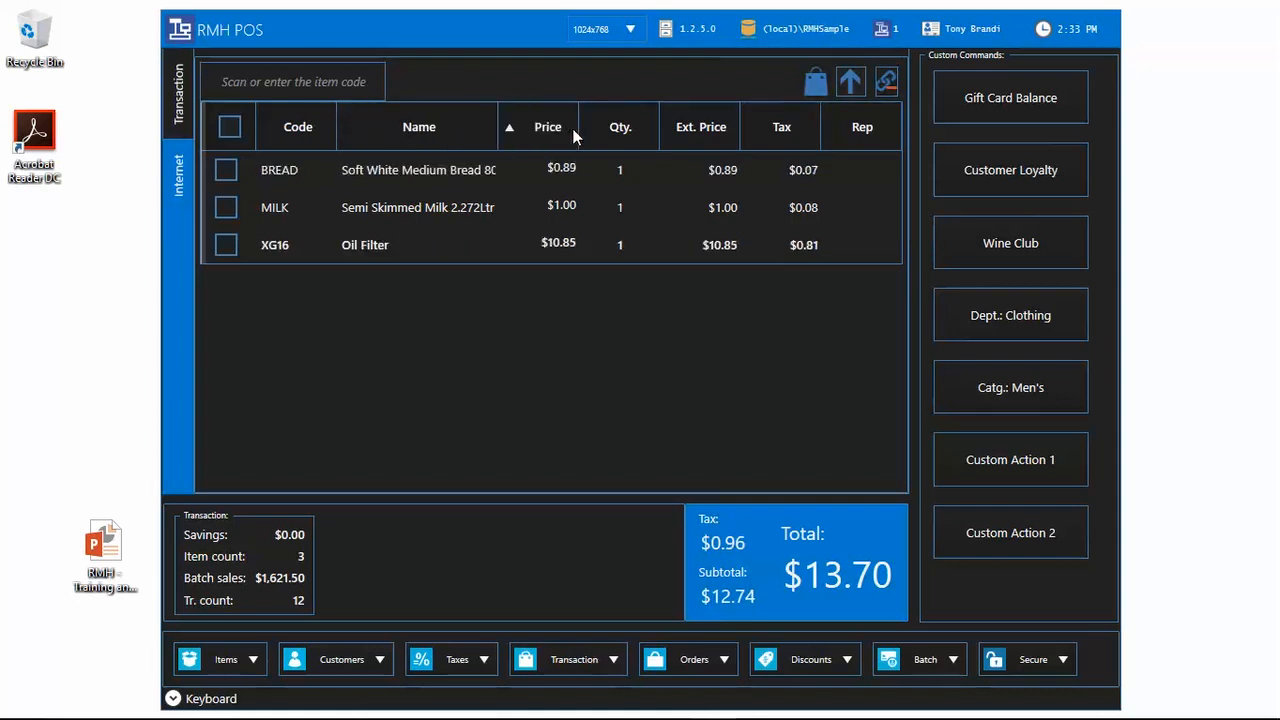
click(623, 130)
click(706, 131)
click(782, 130)
click(870, 131)
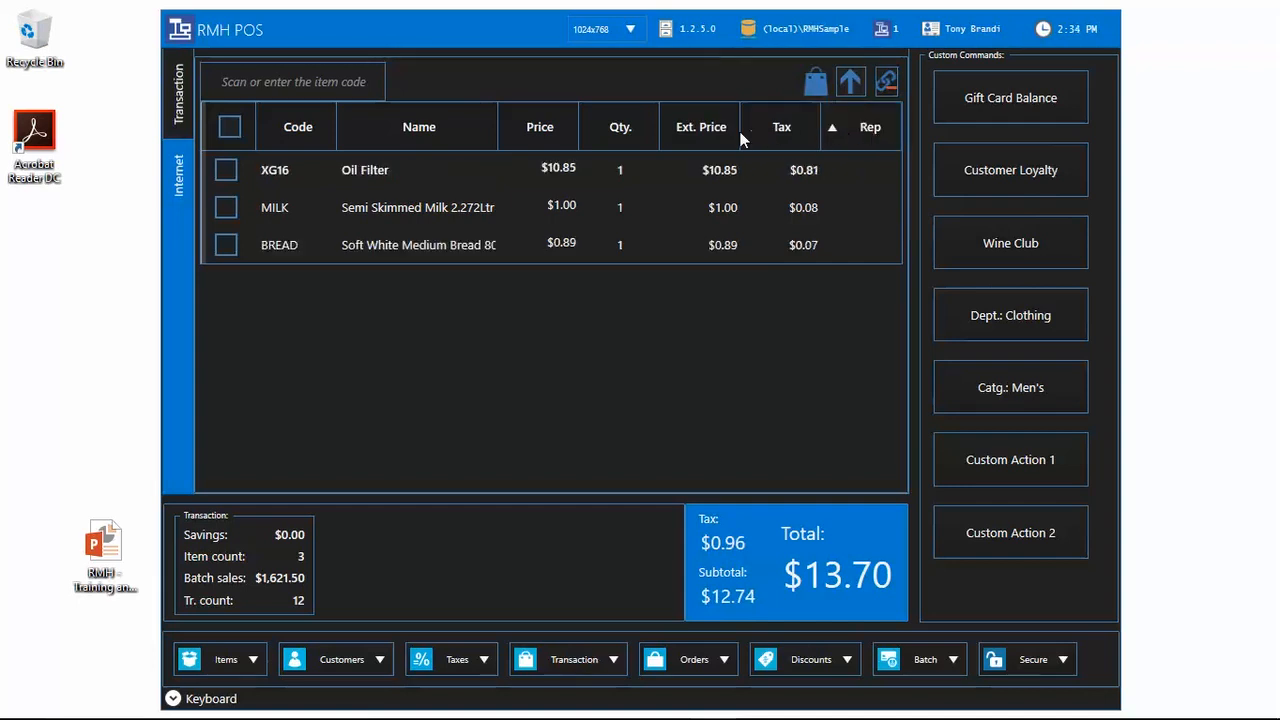
click(310, 127)
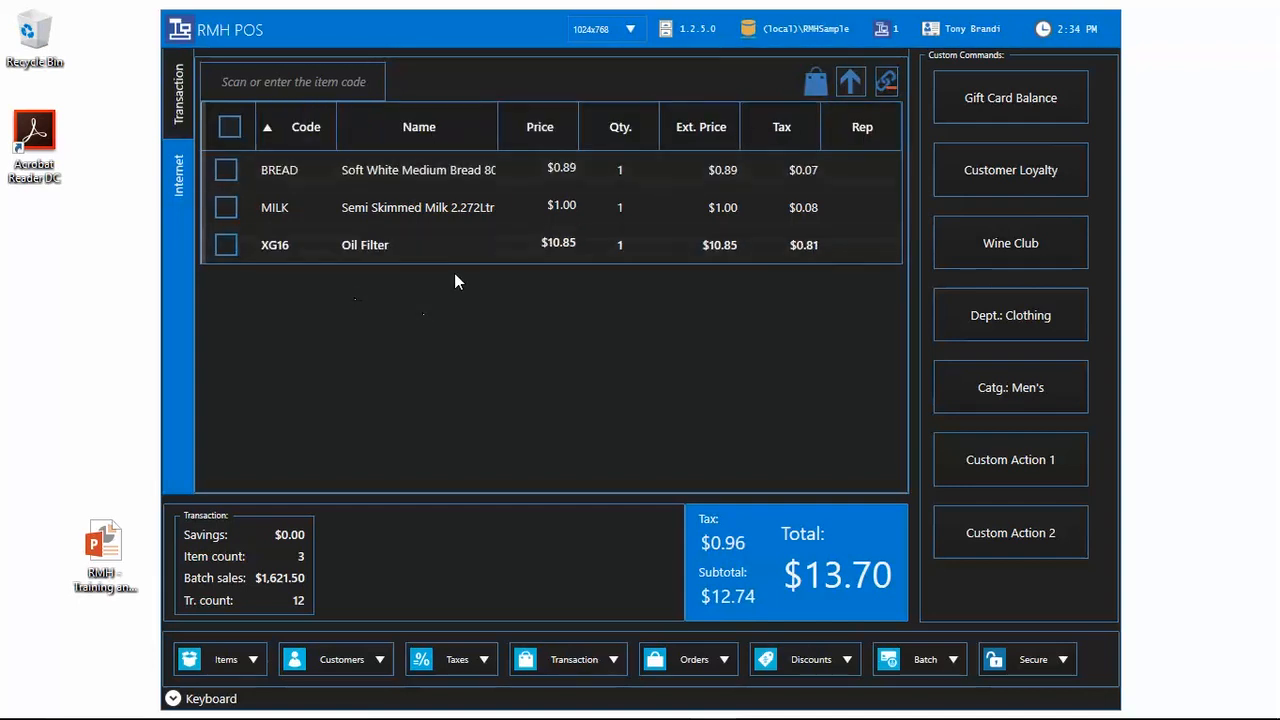
Step: Add another MILK as a separate sale line, accepting the out-of-stock prompt
click(887, 84)
click(274, 78)
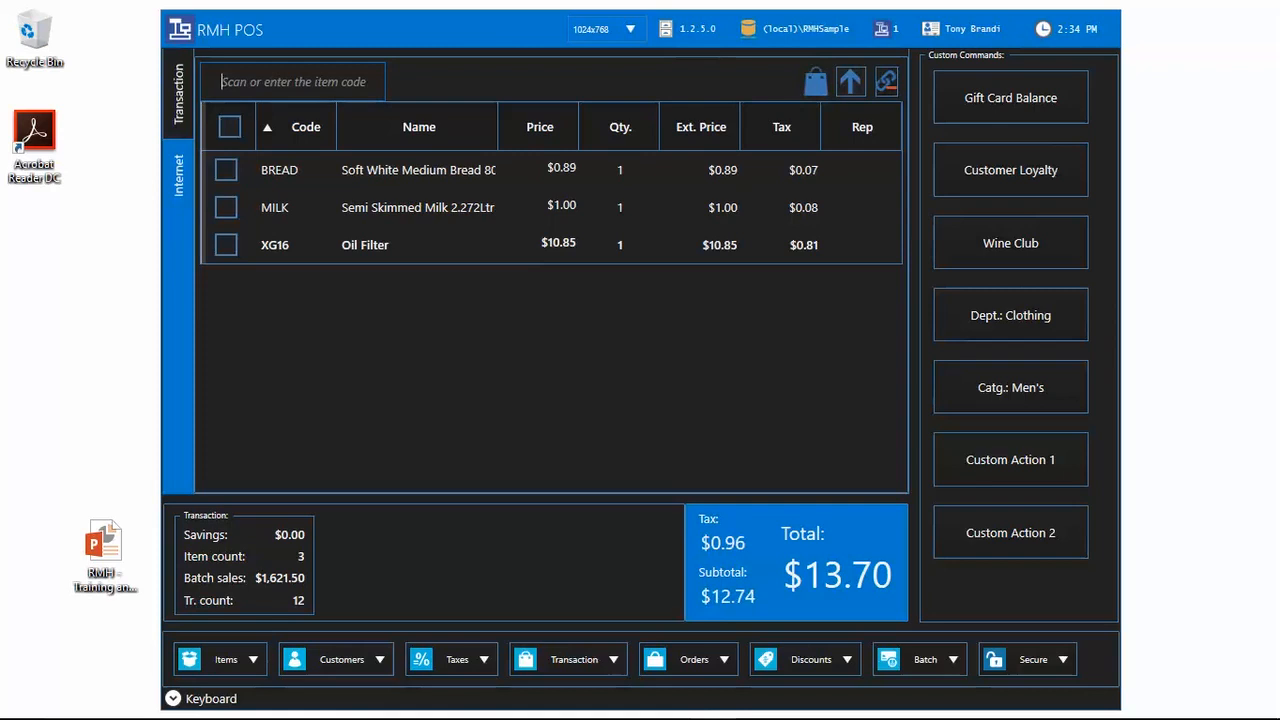
text(milk)
key(Return)
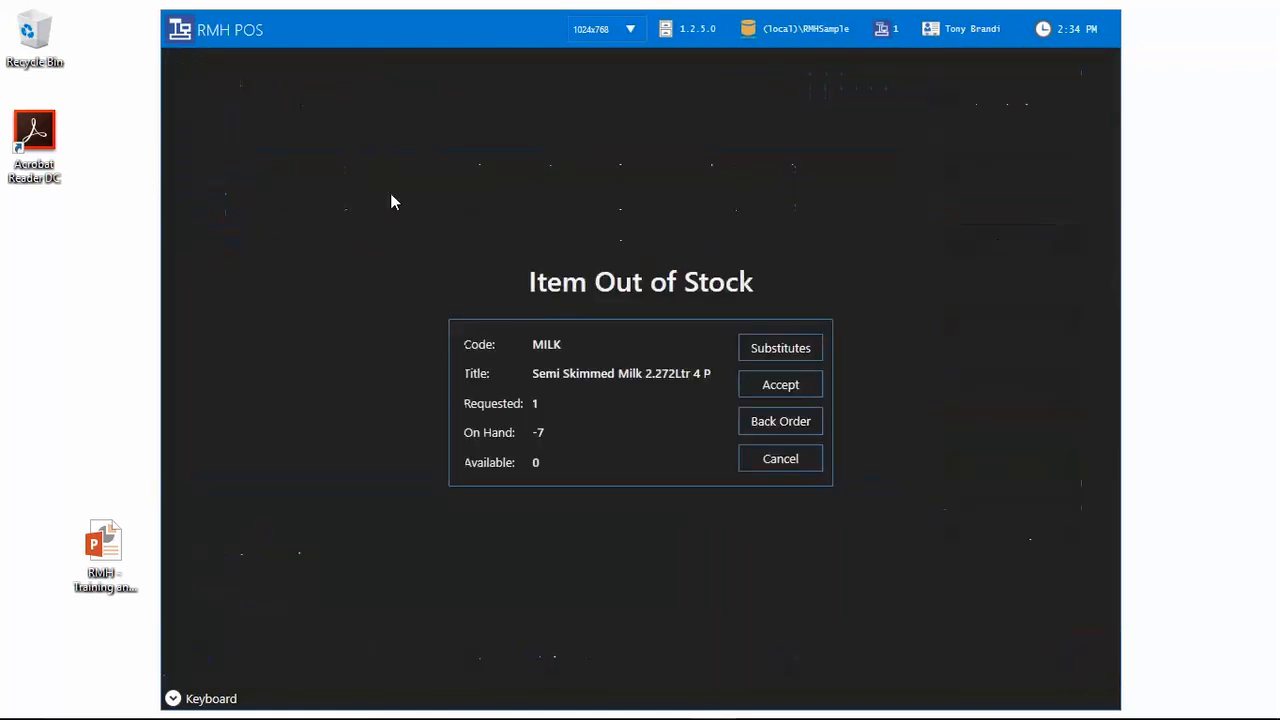
click(752, 384)
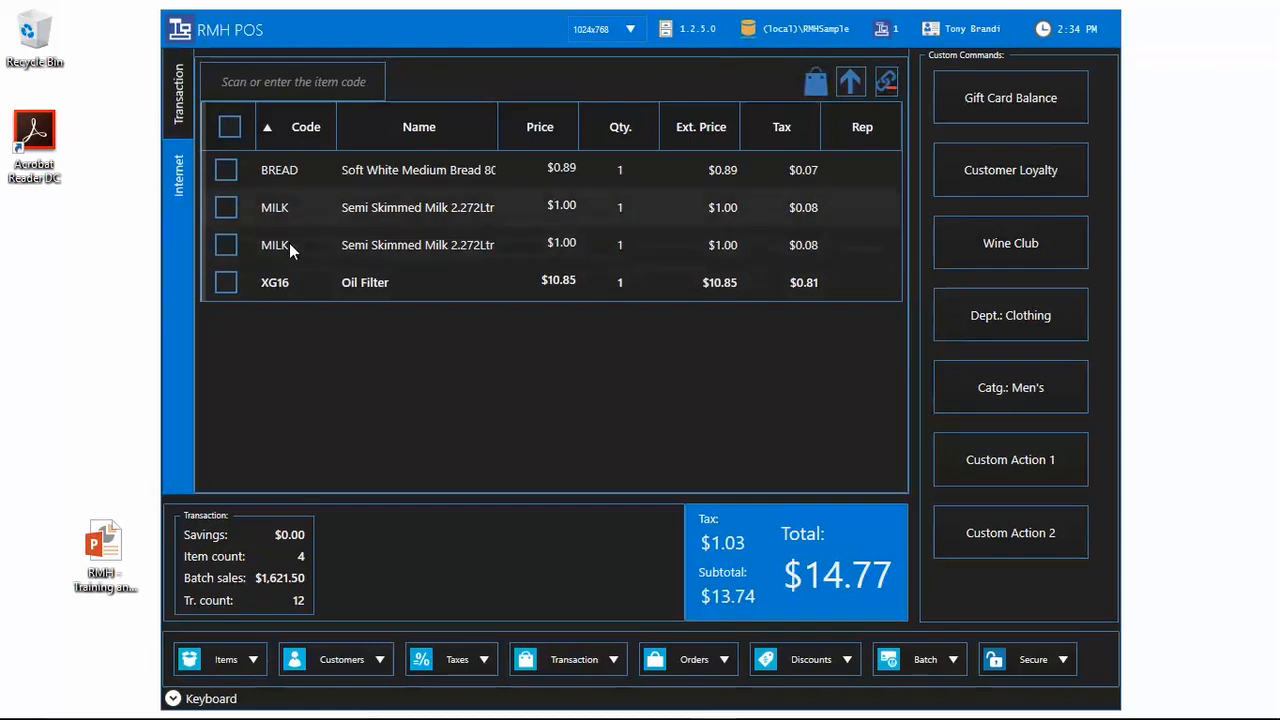
Step: Turn on item roll-up and add MILK again, creating a quantity-2 MILK line
click(892, 91)
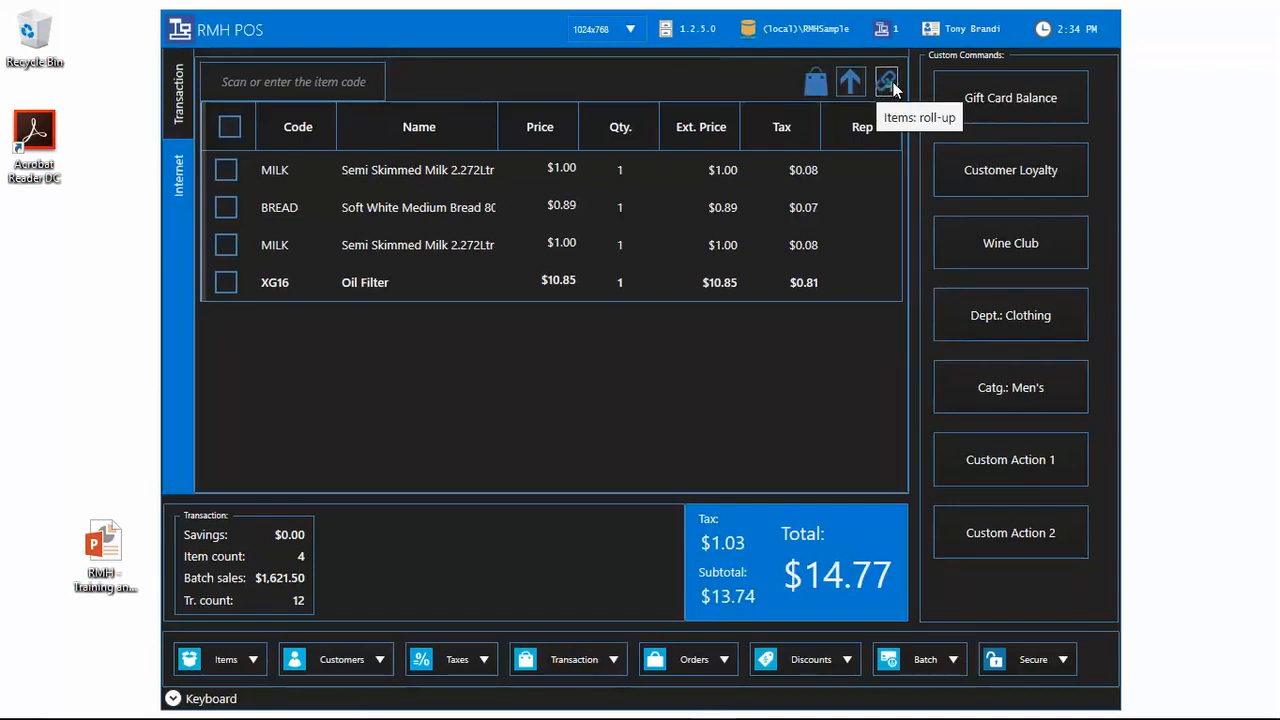
click(296, 93)
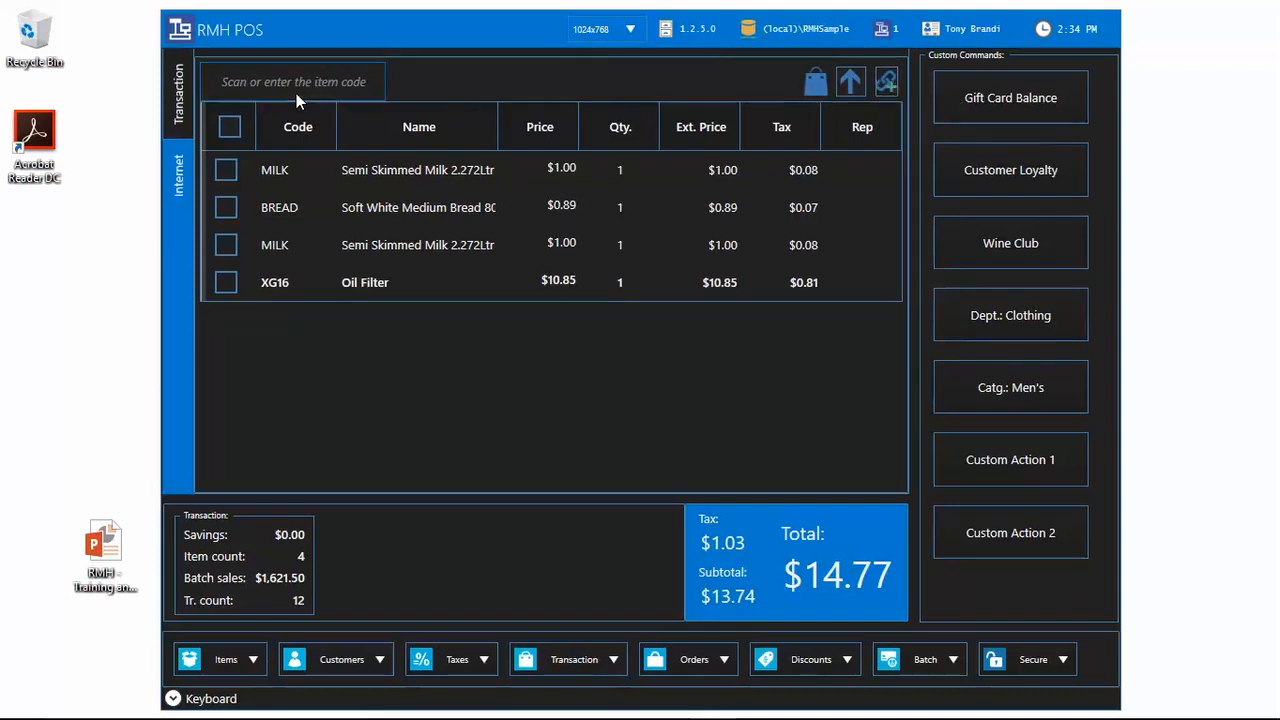
text(milk)
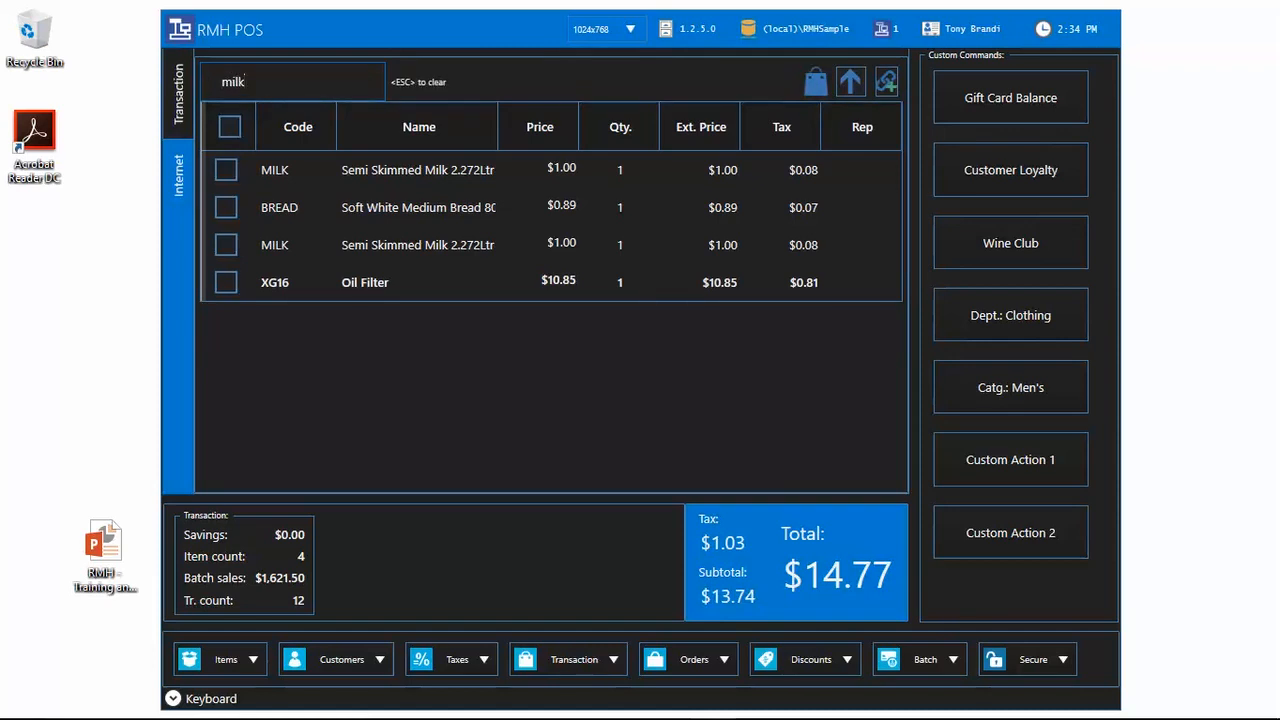
key(Return)
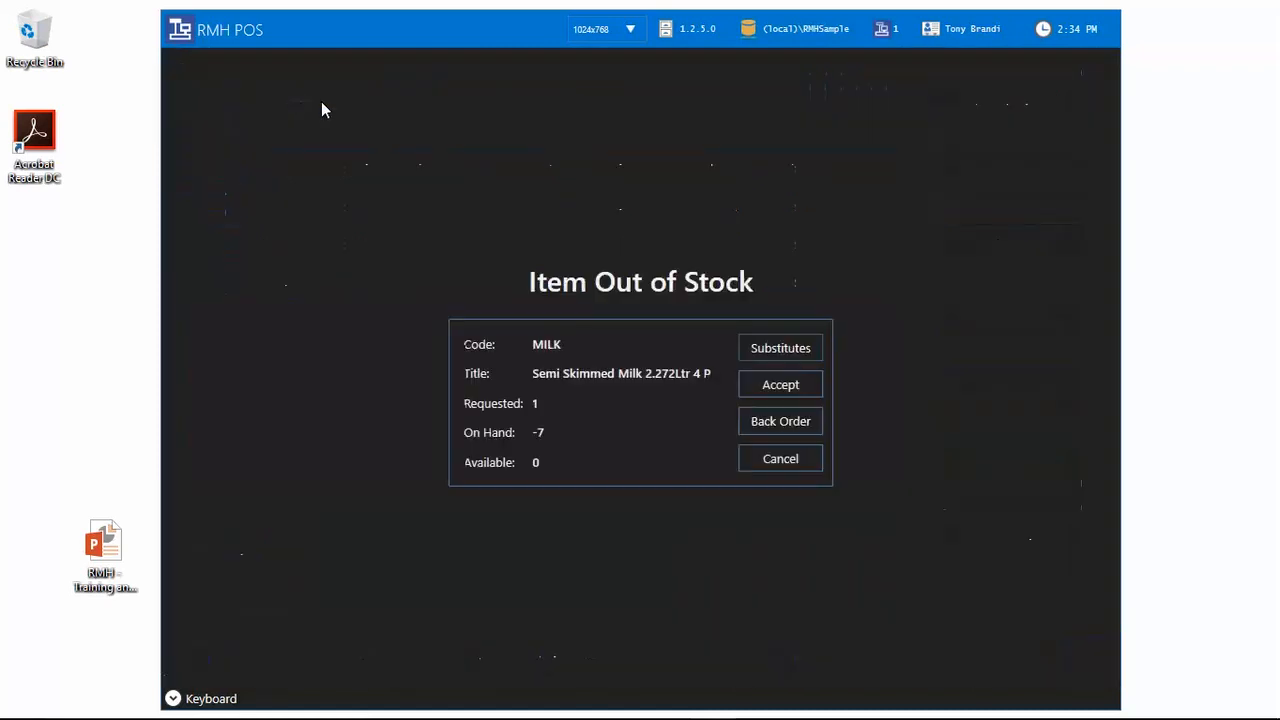
click(800, 388)
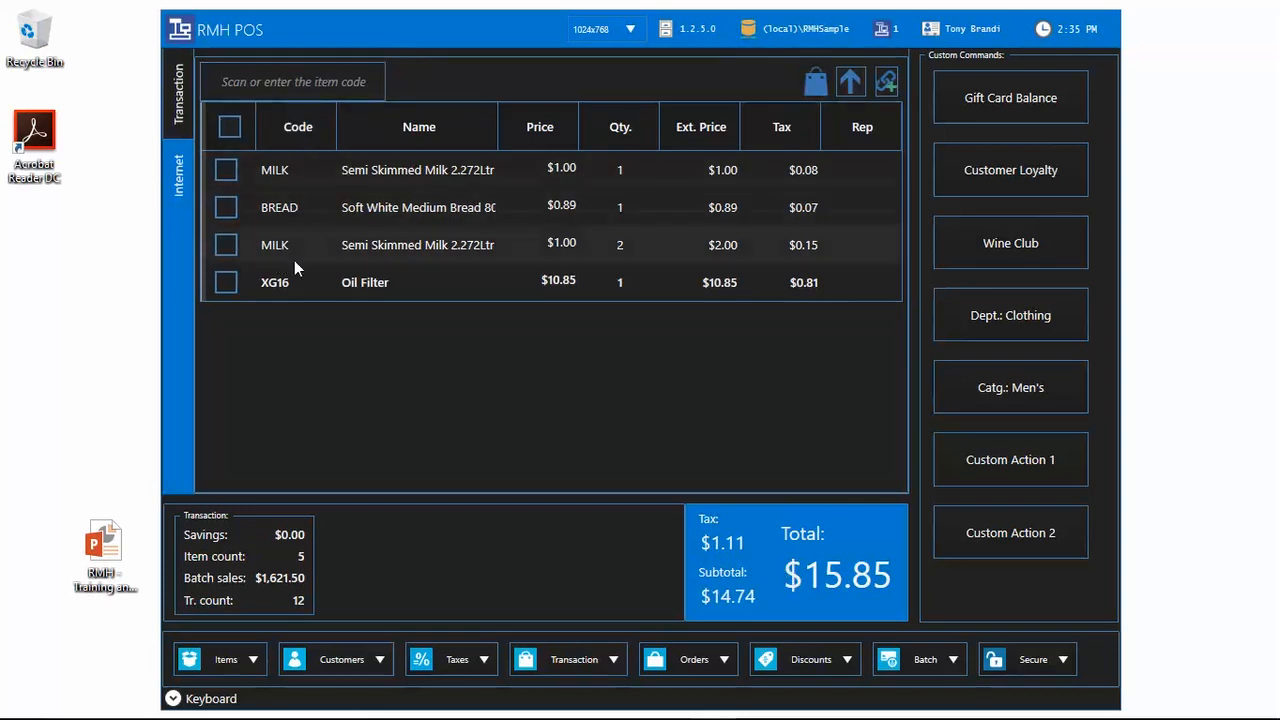
click(285, 75)
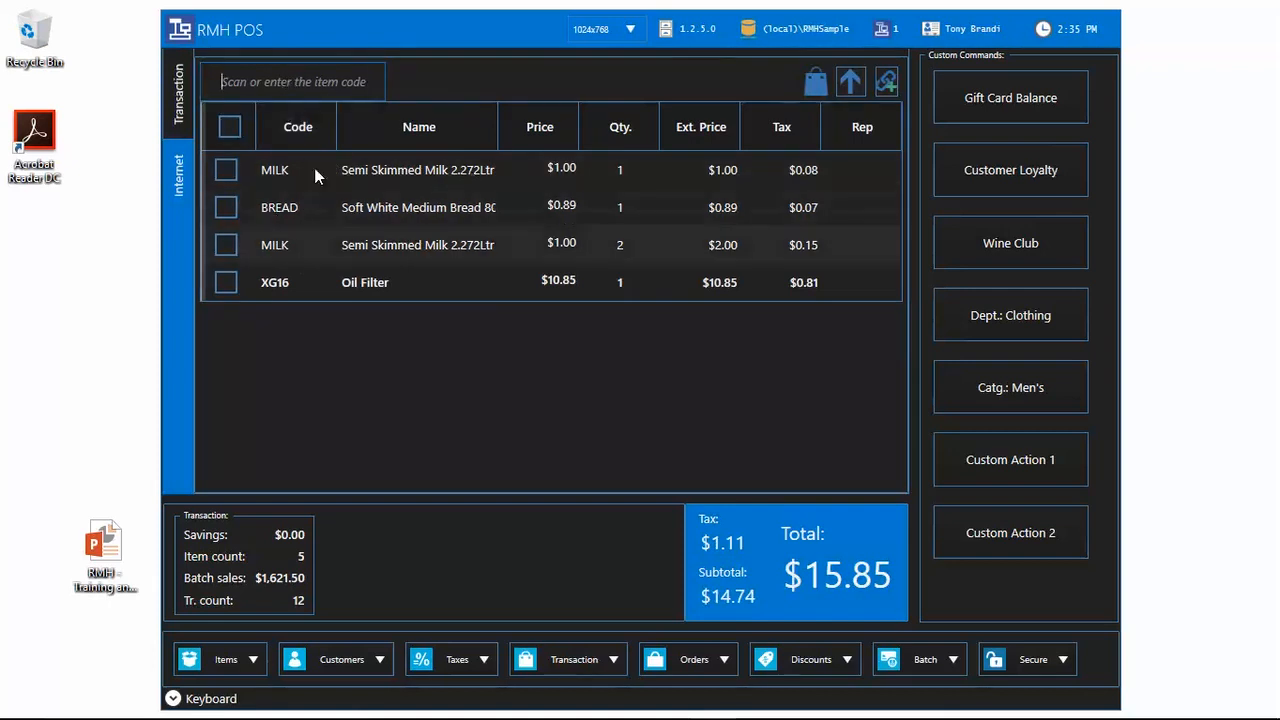
click(175, 701)
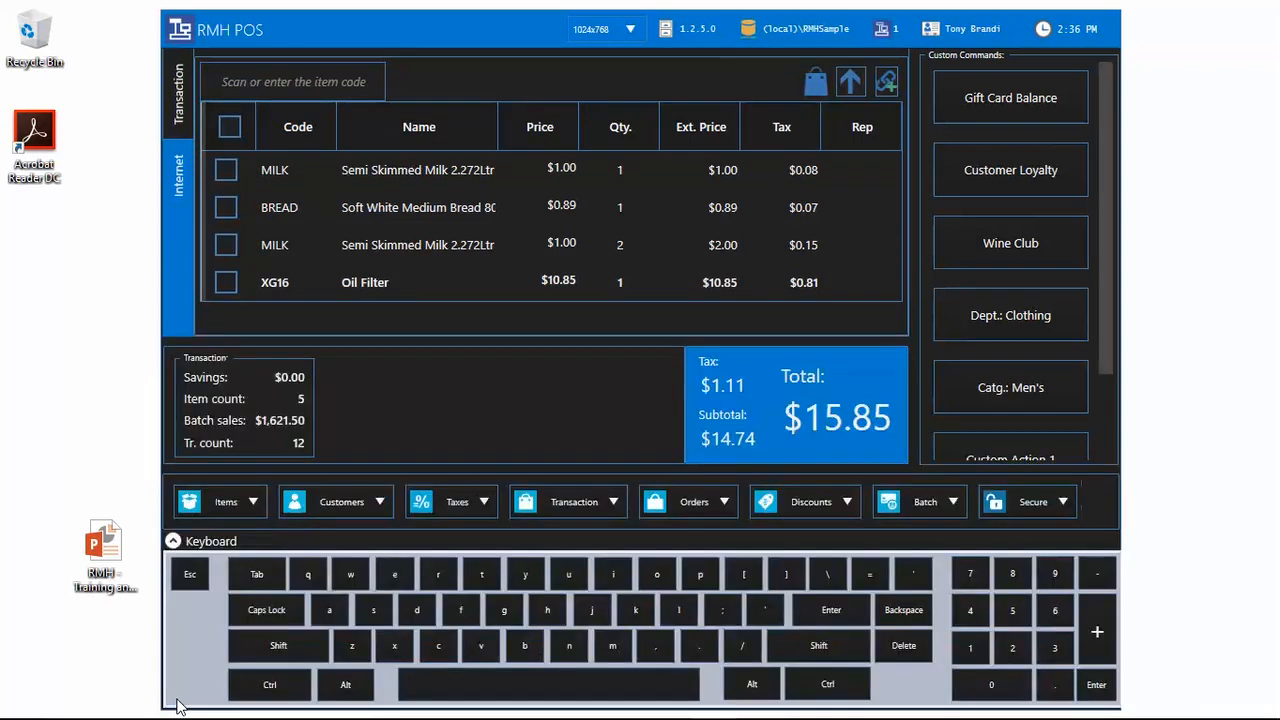
click(173, 542)
click(172, 698)
click(172, 541)
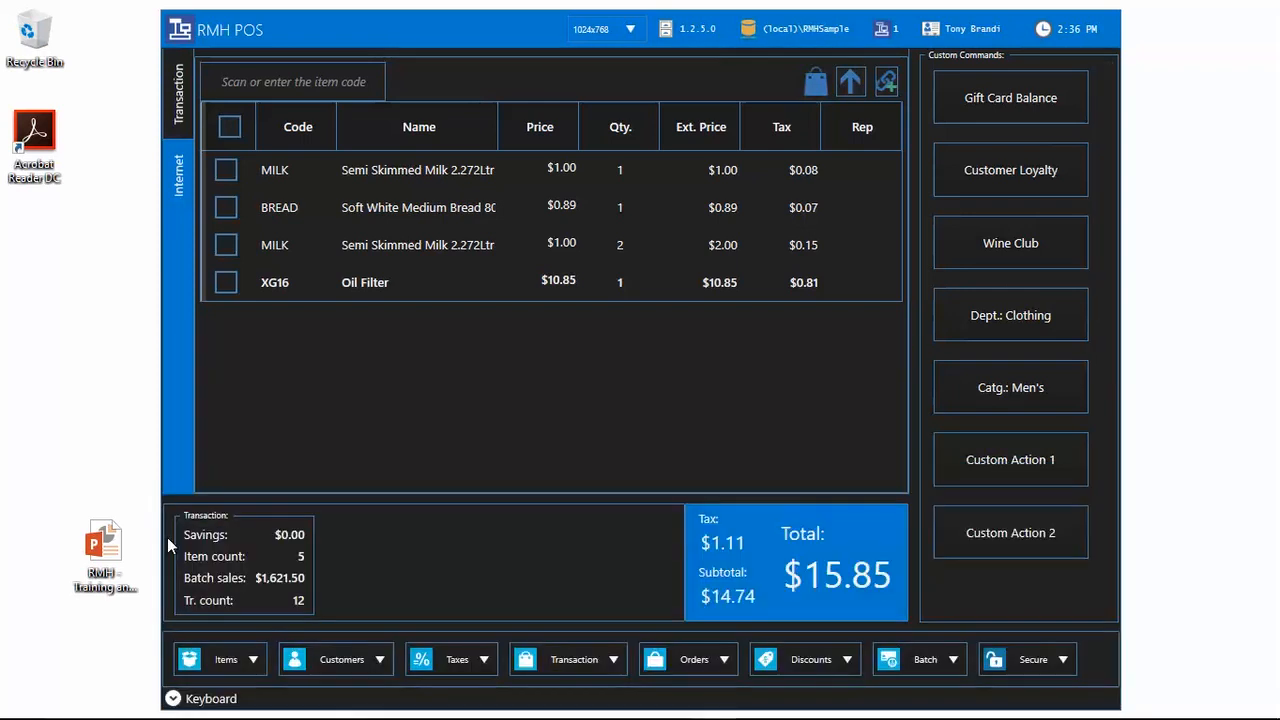
click(172, 699)
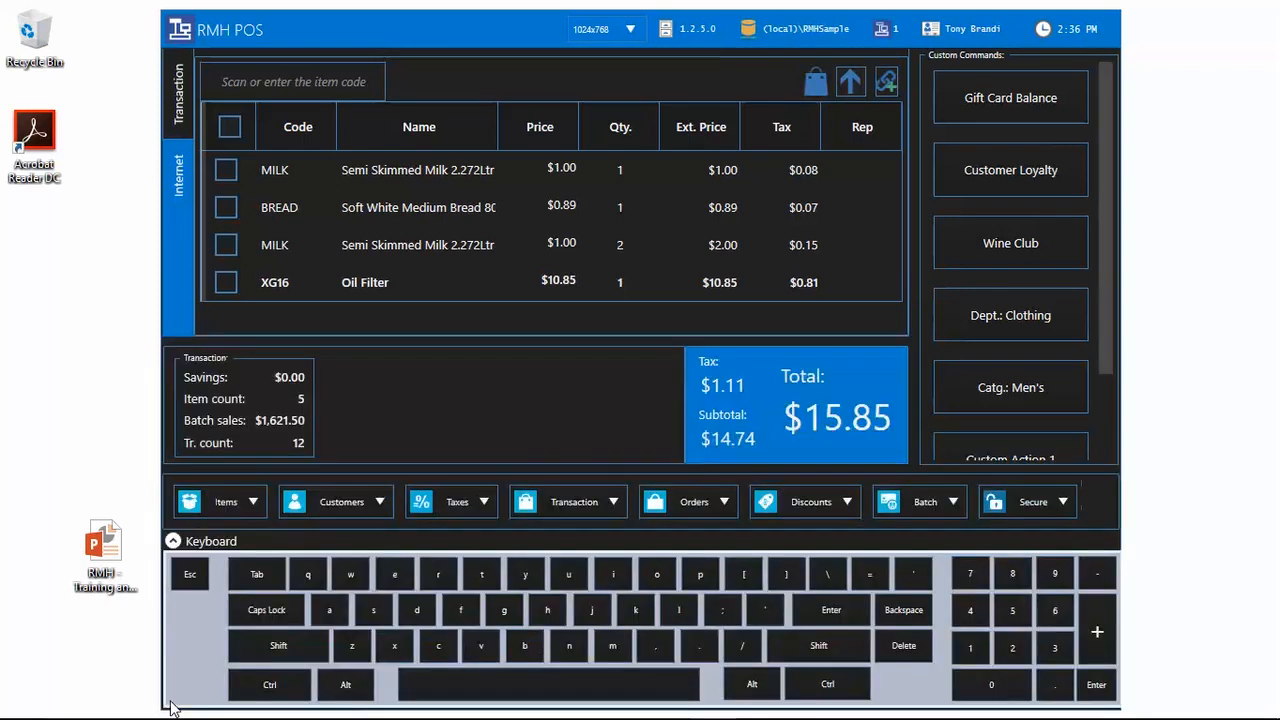
click(172, 541)
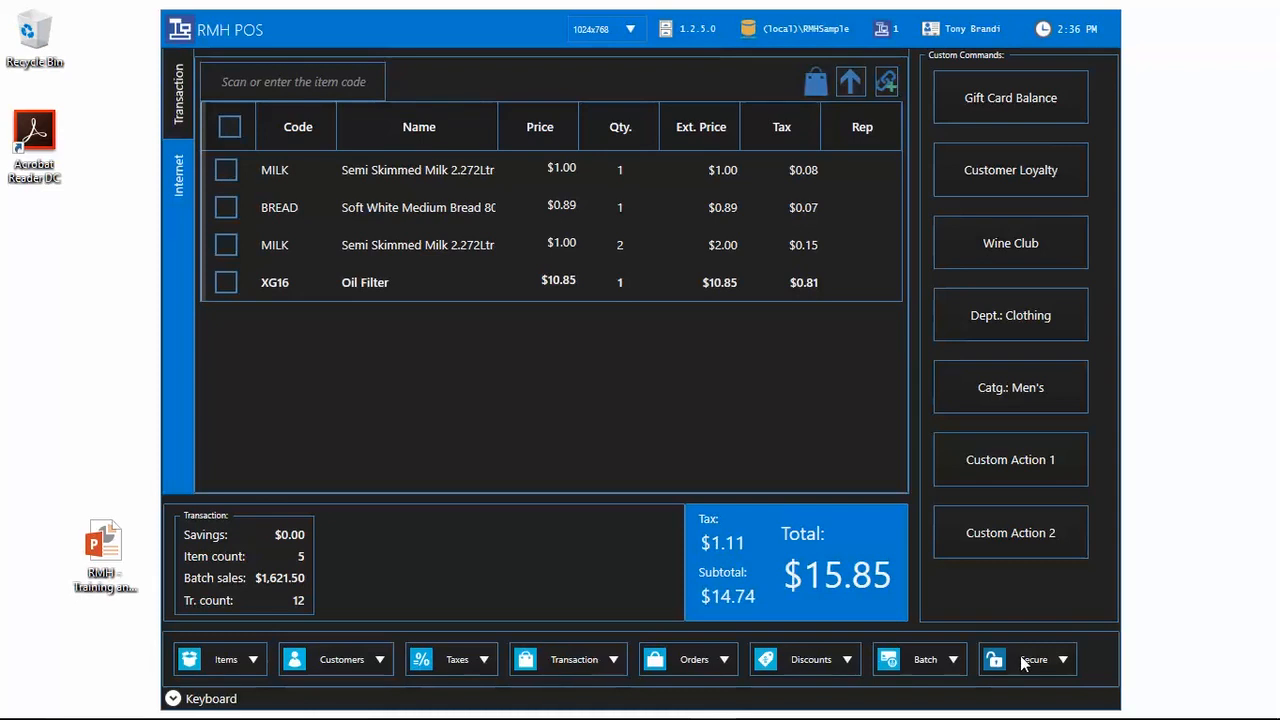
Step: Look through the Items, Customers and Taxes menus, then choose Items > Lookup item
click(245, 668)
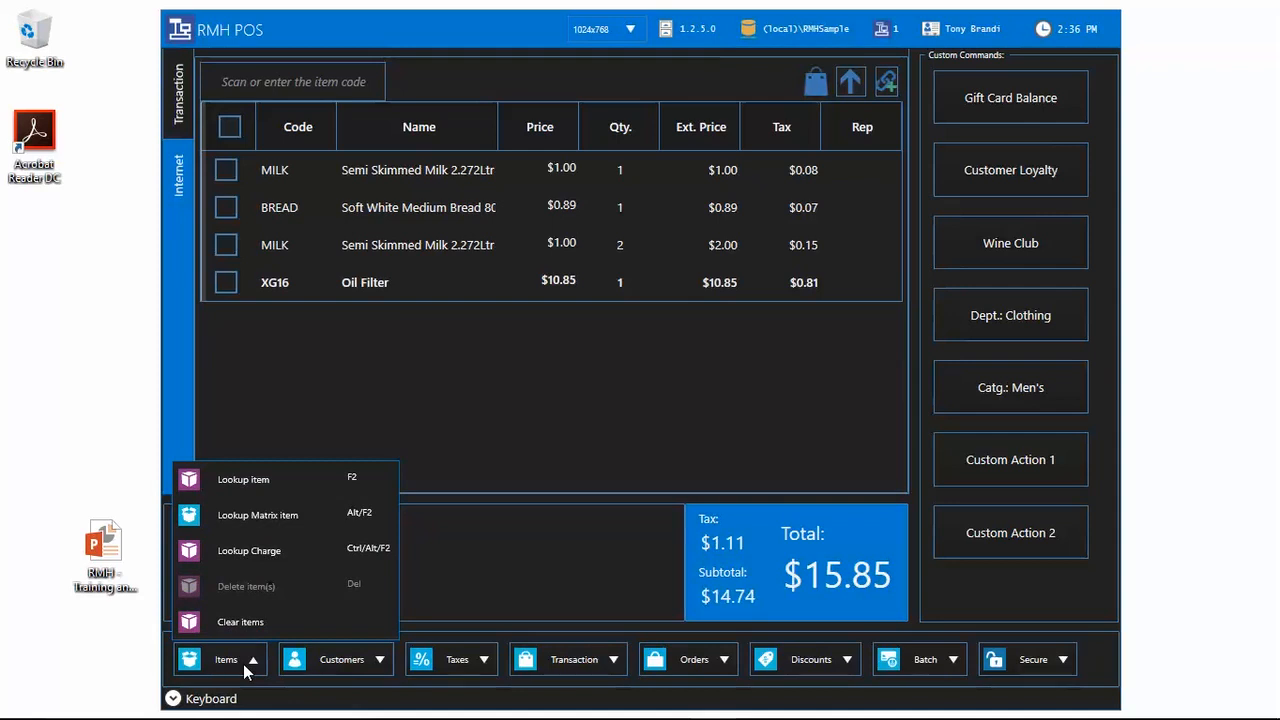
click(367, 660)
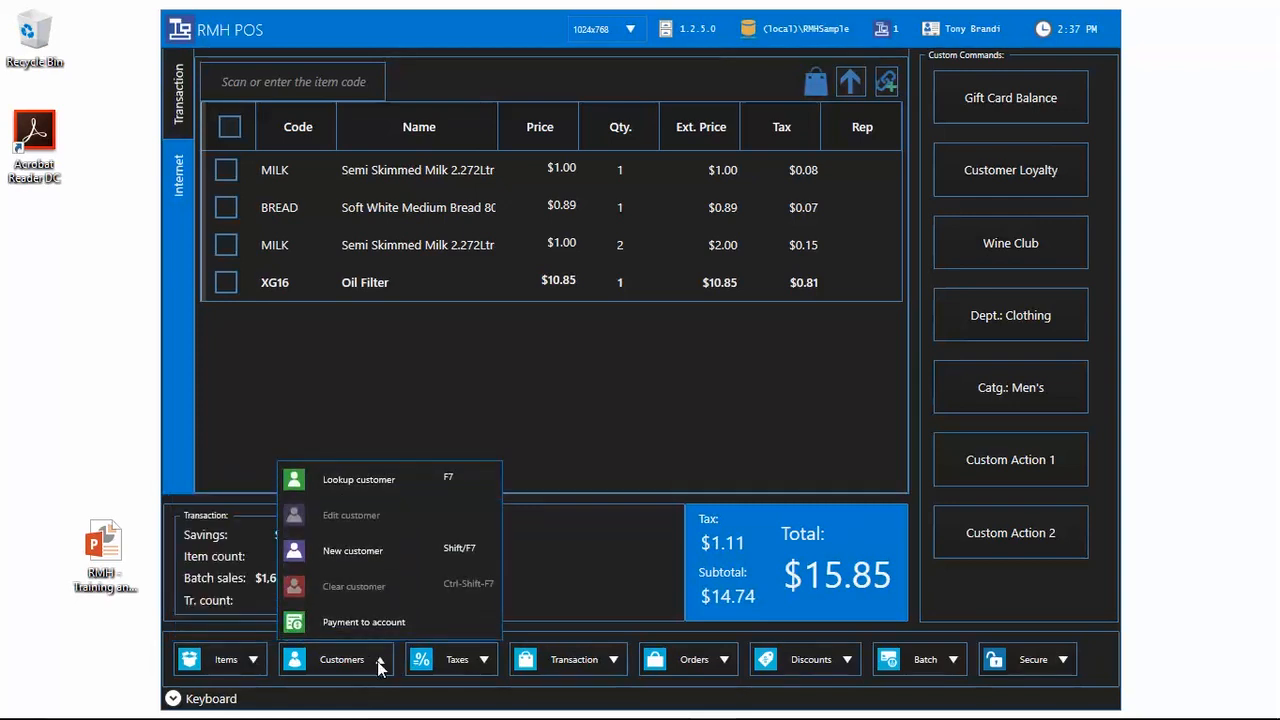
click(480, 660)
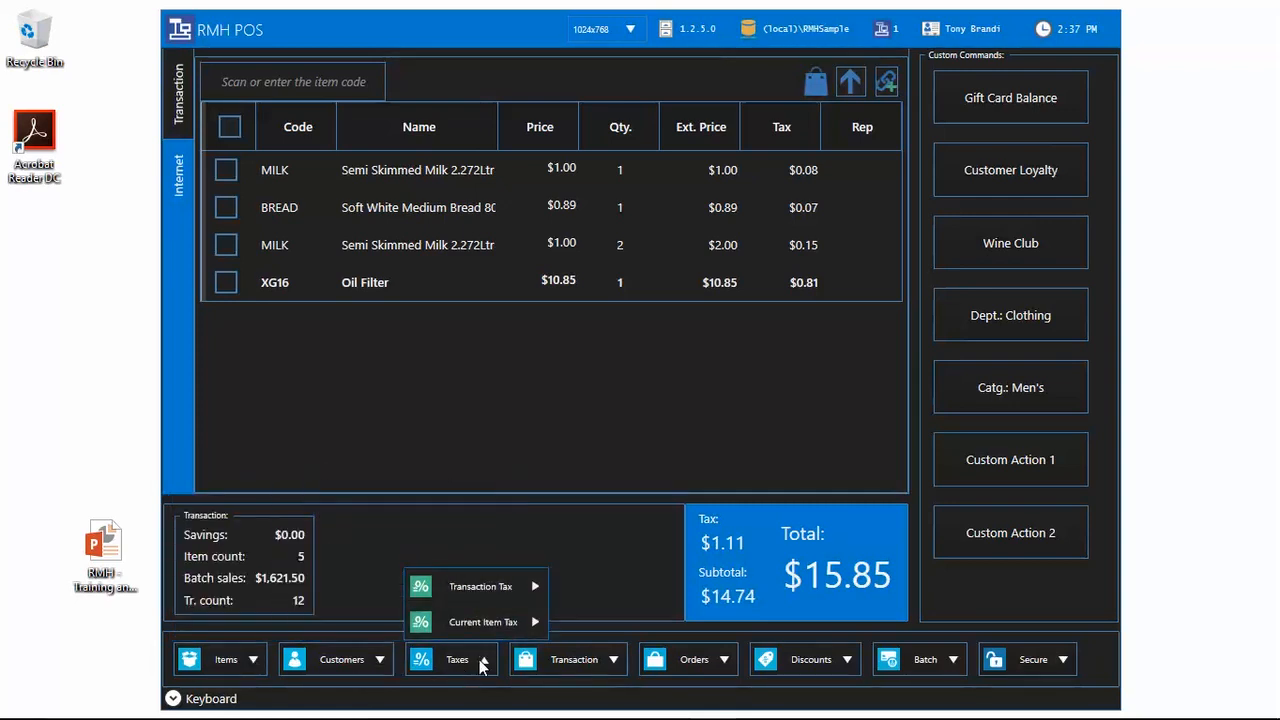
click(240, 659)
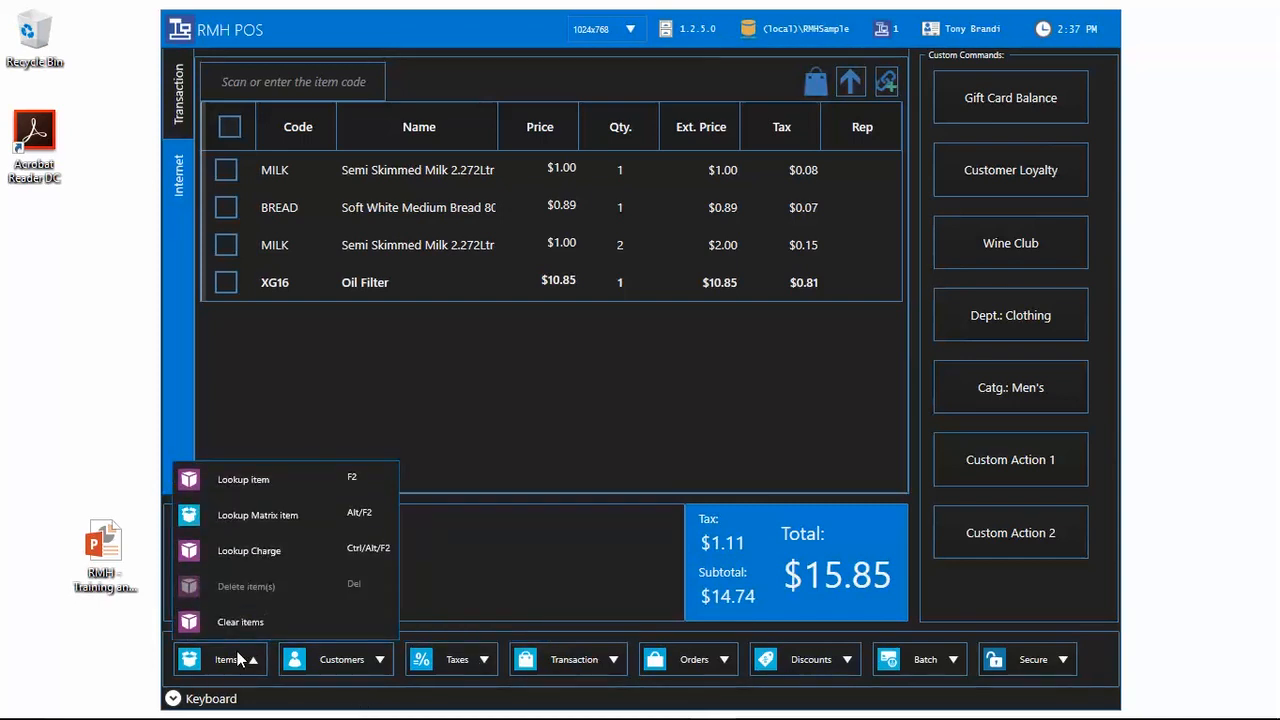
click(226, 481)
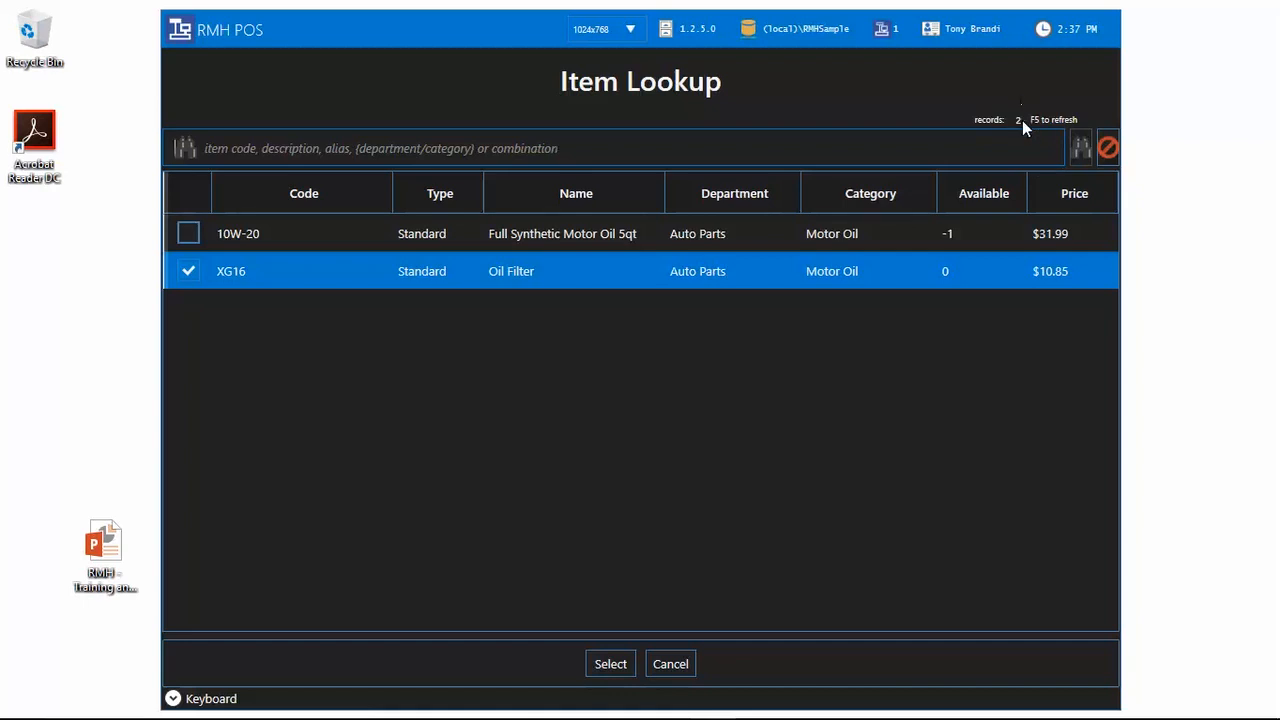
Step: Add the out-of-stock Full Synthetic Motor Oil 5qt (10W-20) at $31.99, bringing the total to $50.23
click(1108, 154)
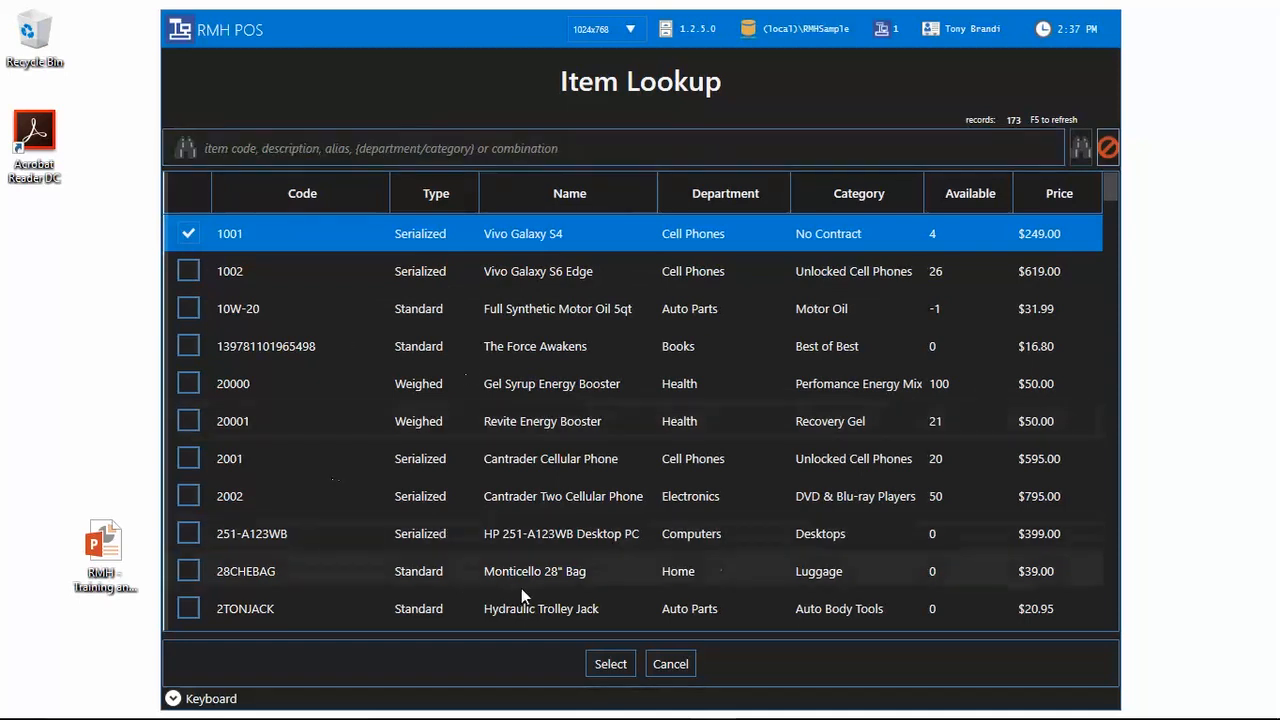
click(194, 309)
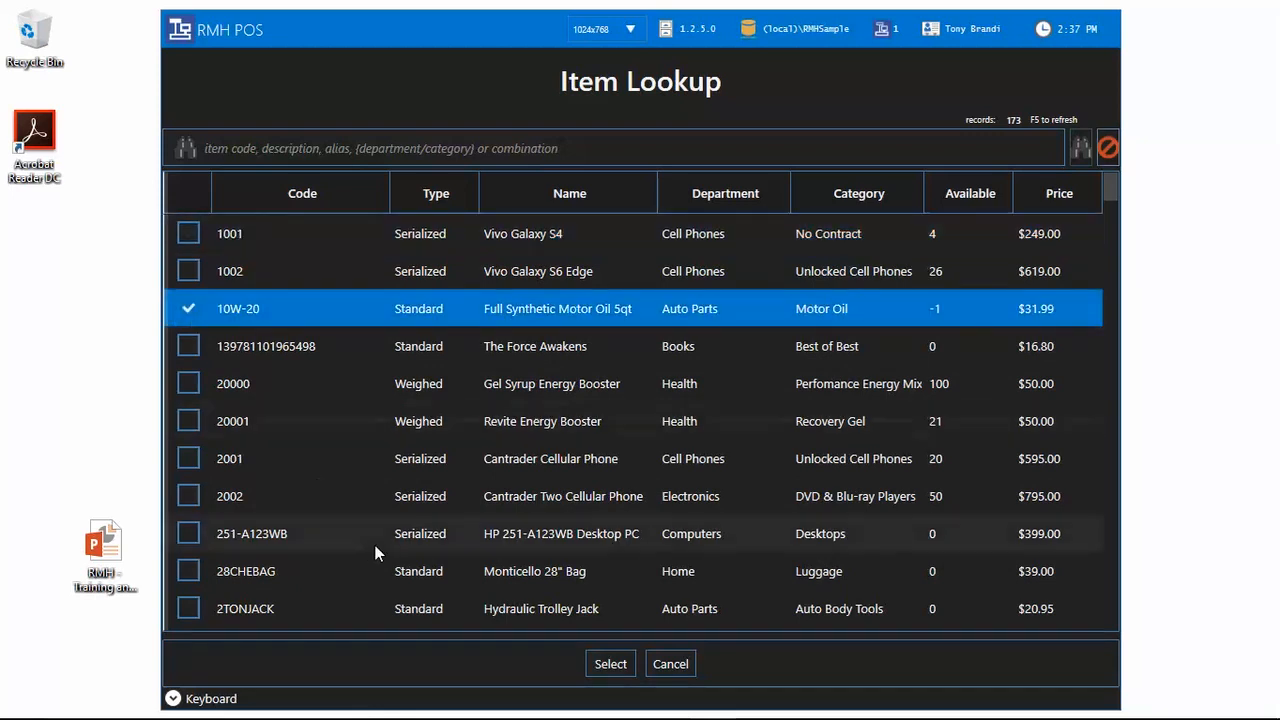
click(626, 665)
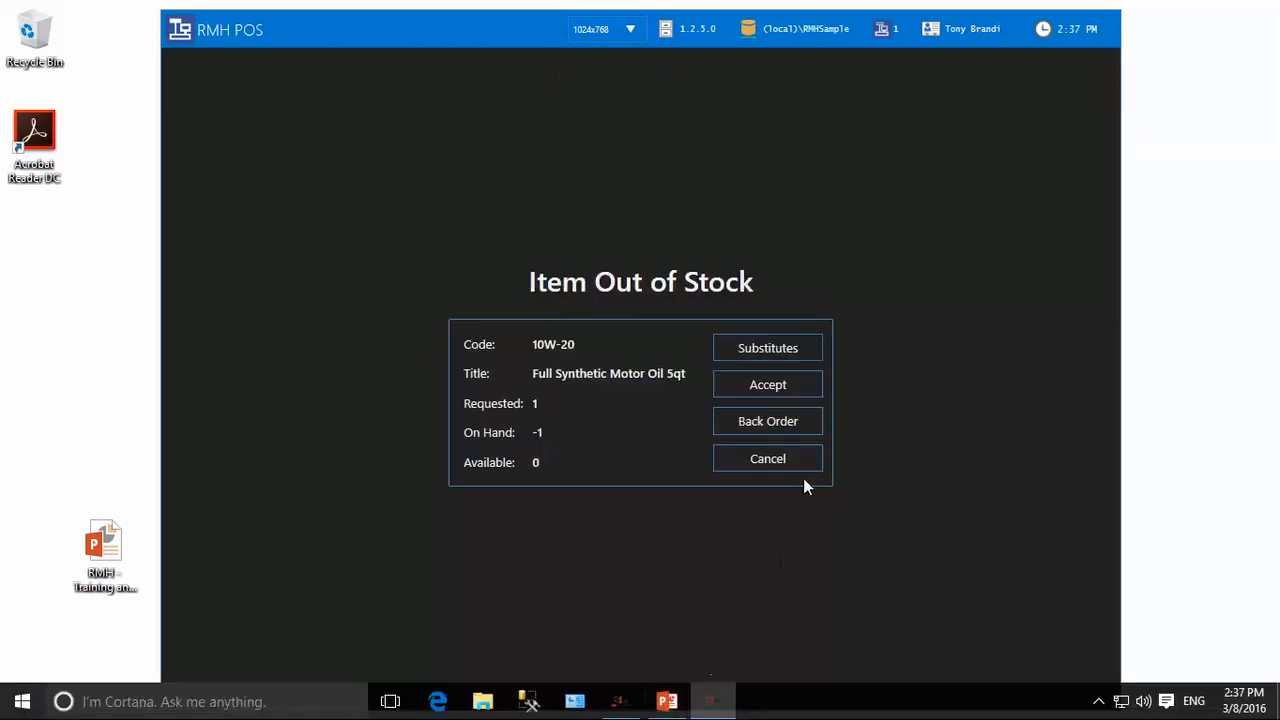
click(807, 387)
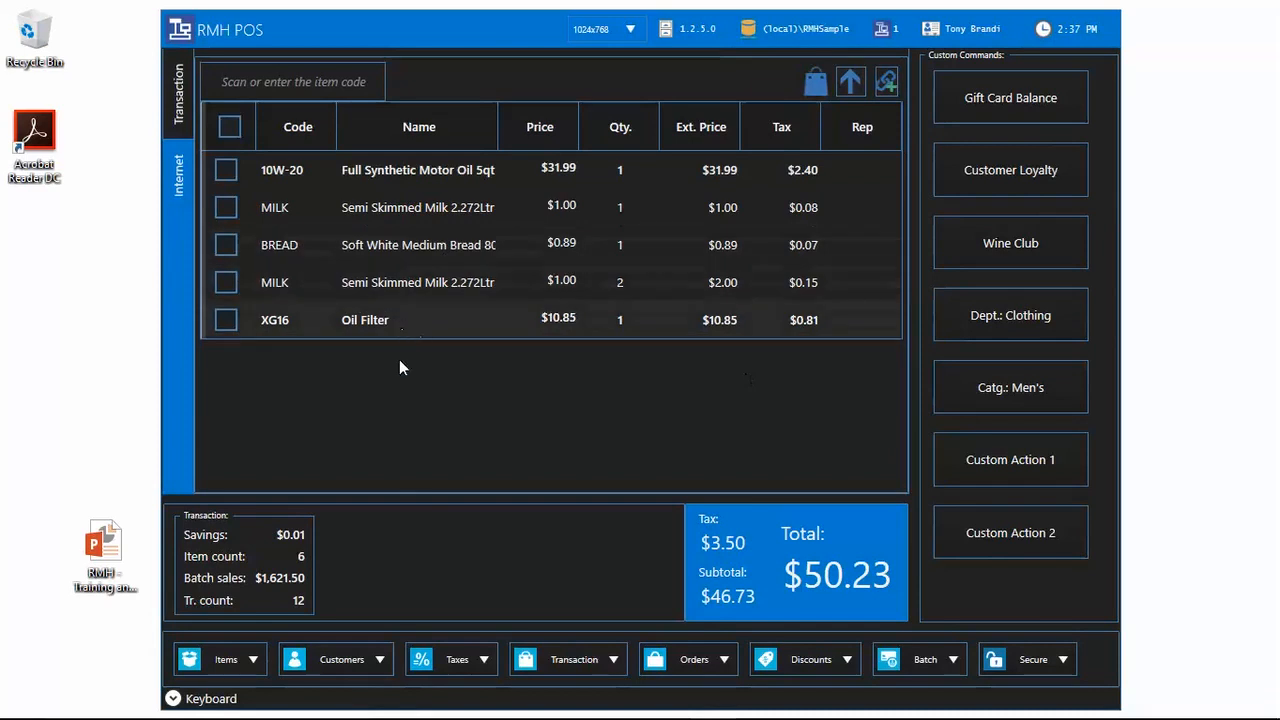
Step: Delete the XG16 Oil Filter line from the sale, dropping the total to $38.57 with $2.69 tax
click(242, 659)
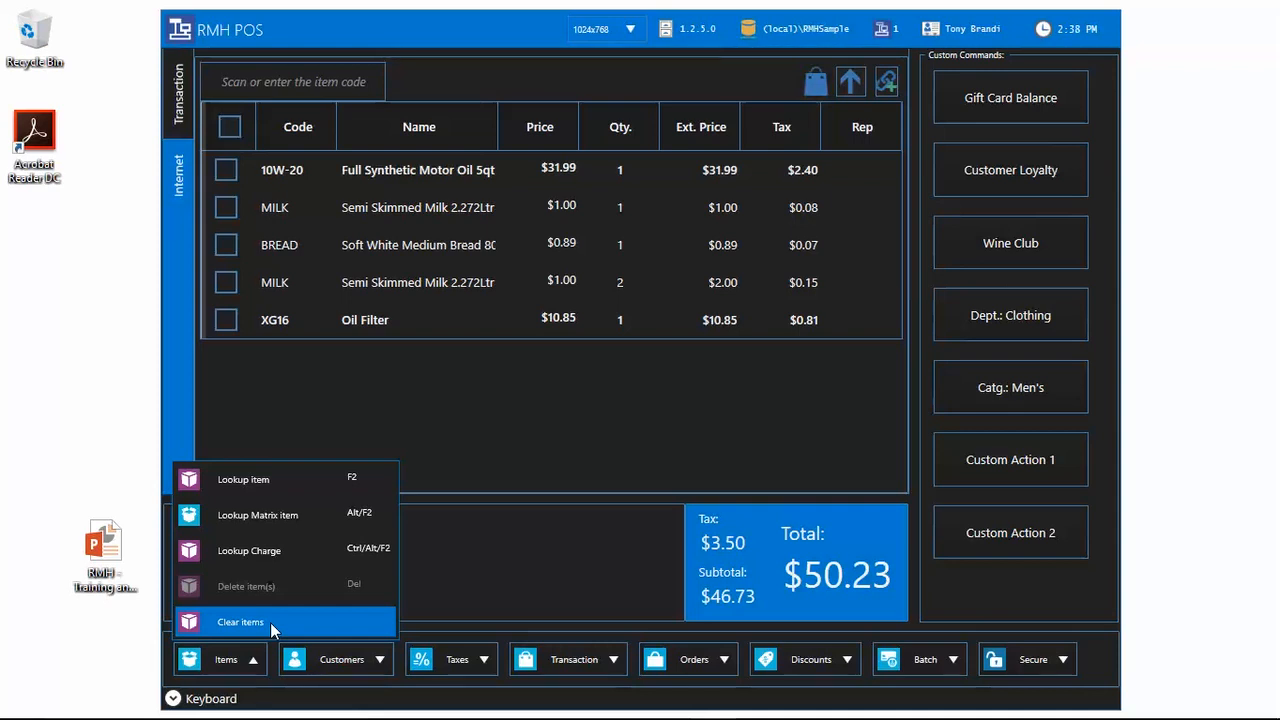
click(222, 320)
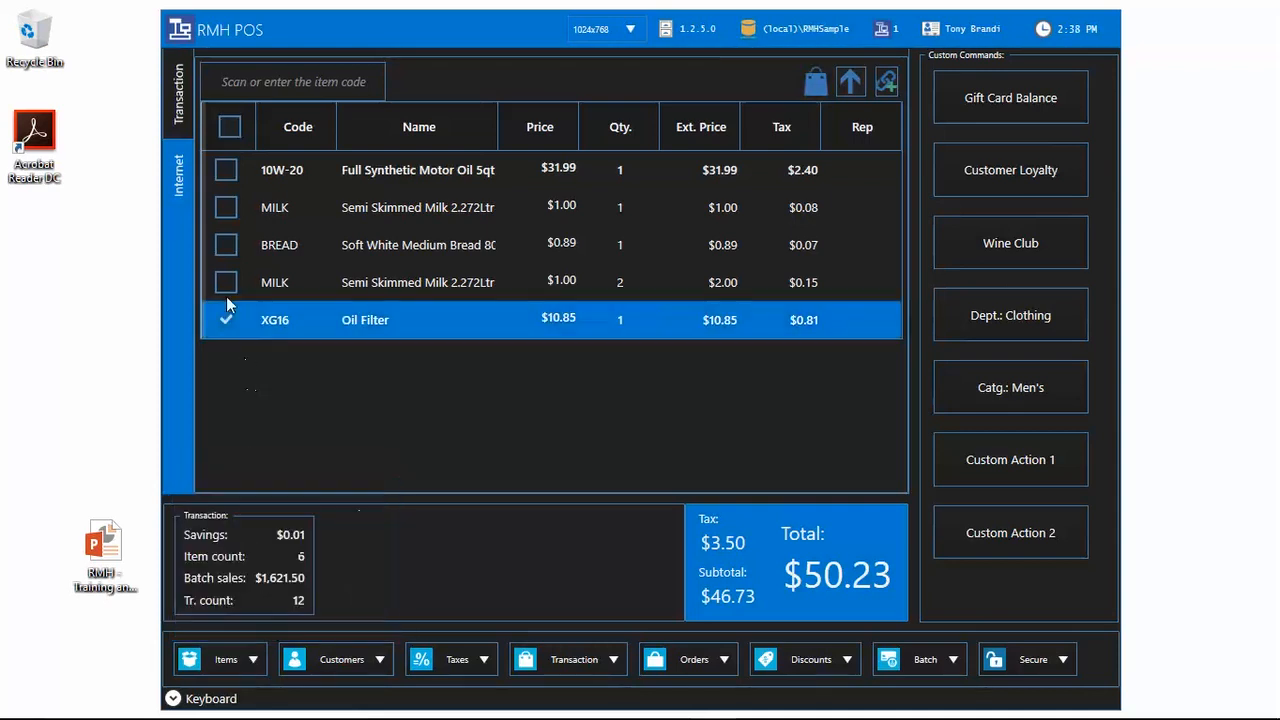
click(227, 284)
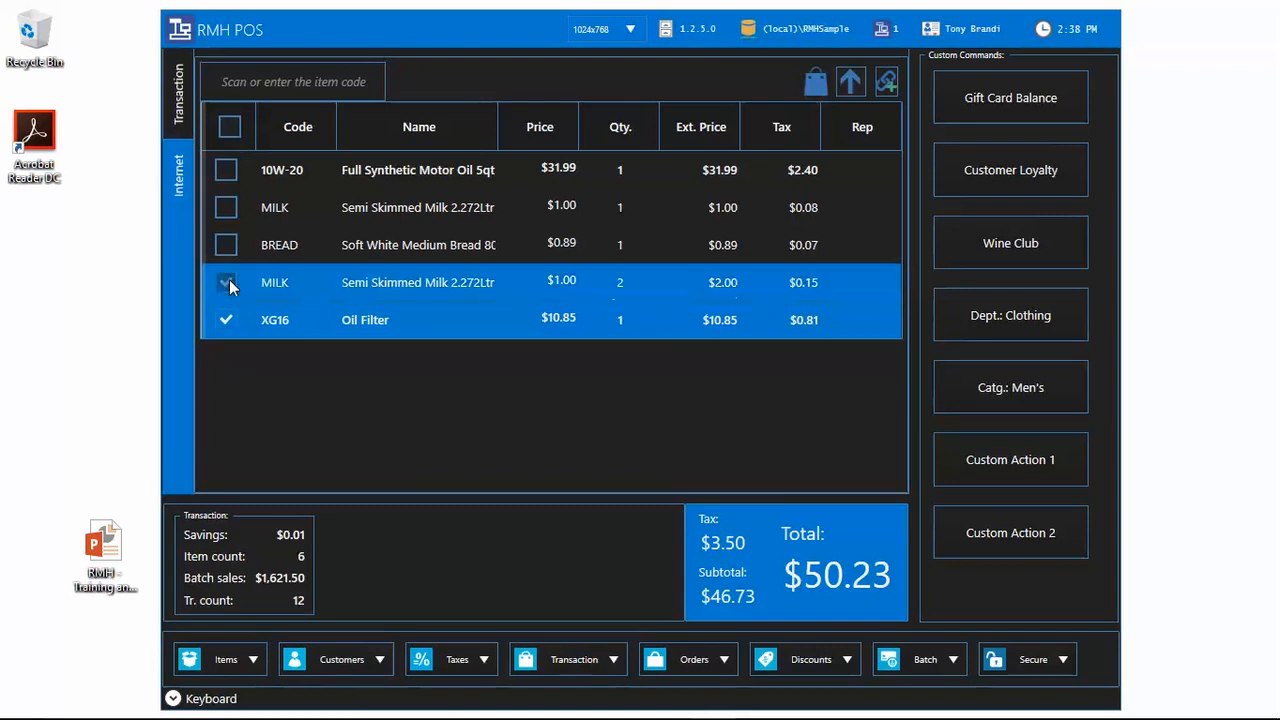
click(252, 657)
click(266, 590)
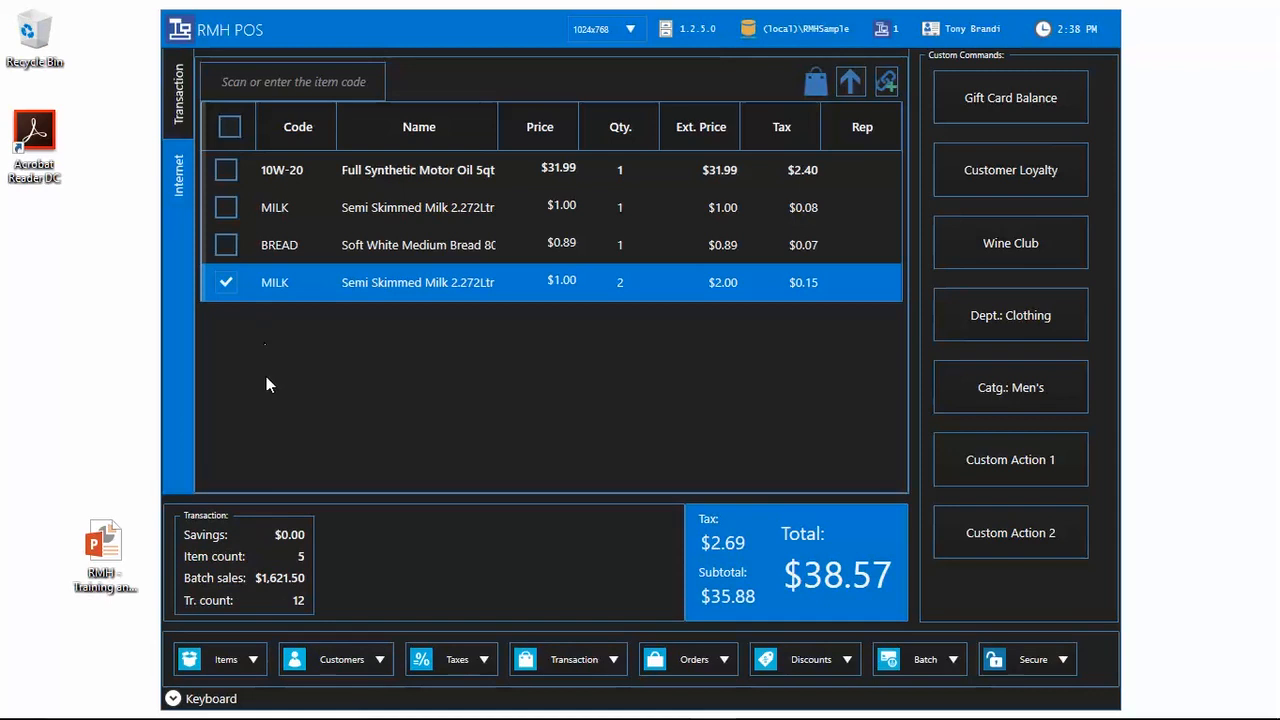
click(254, 660)
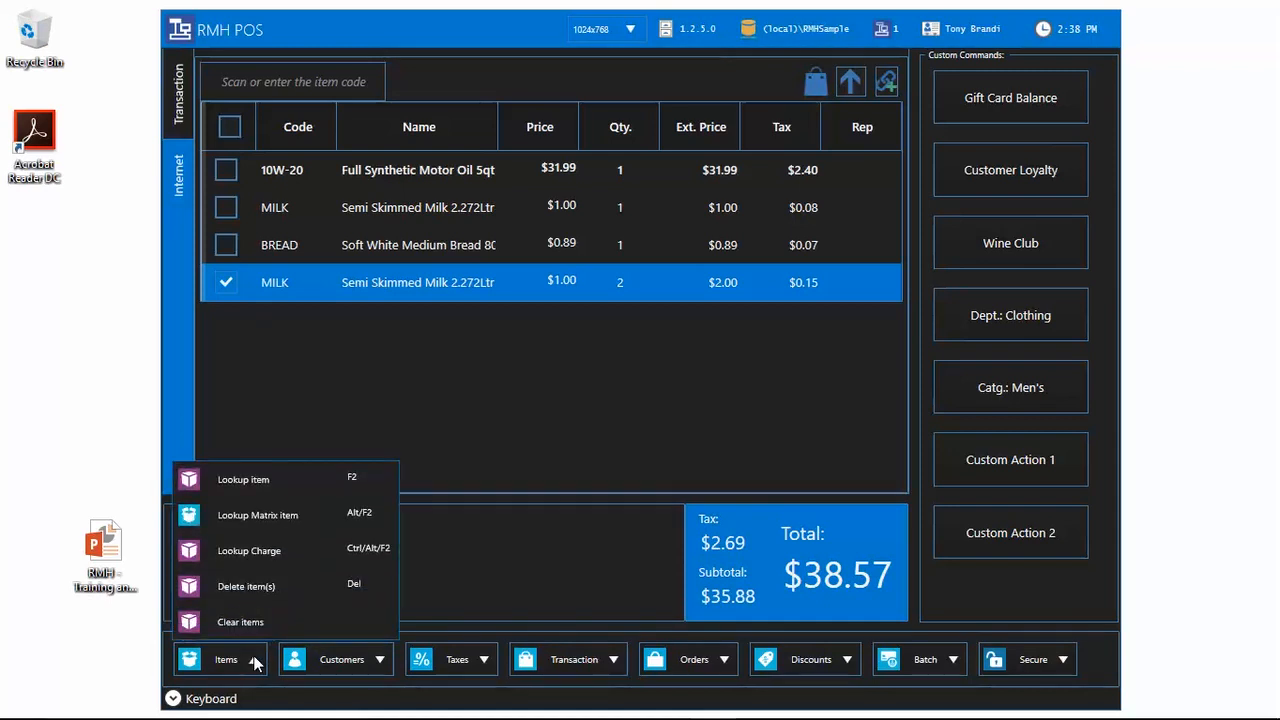
Step: Add a 12 Inch, Black Trider Cycle Kids matrix item at $1,195.00, making the total $1,323.20
click(287, 515)
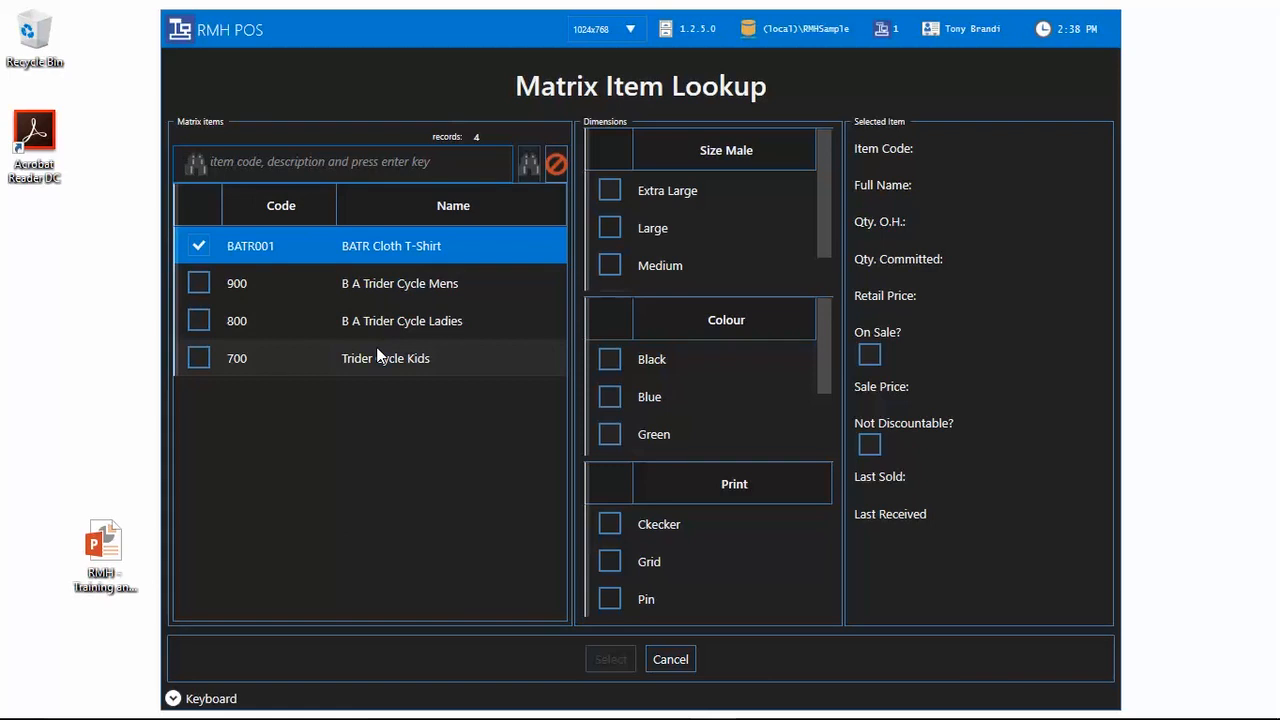
click(199, 359)
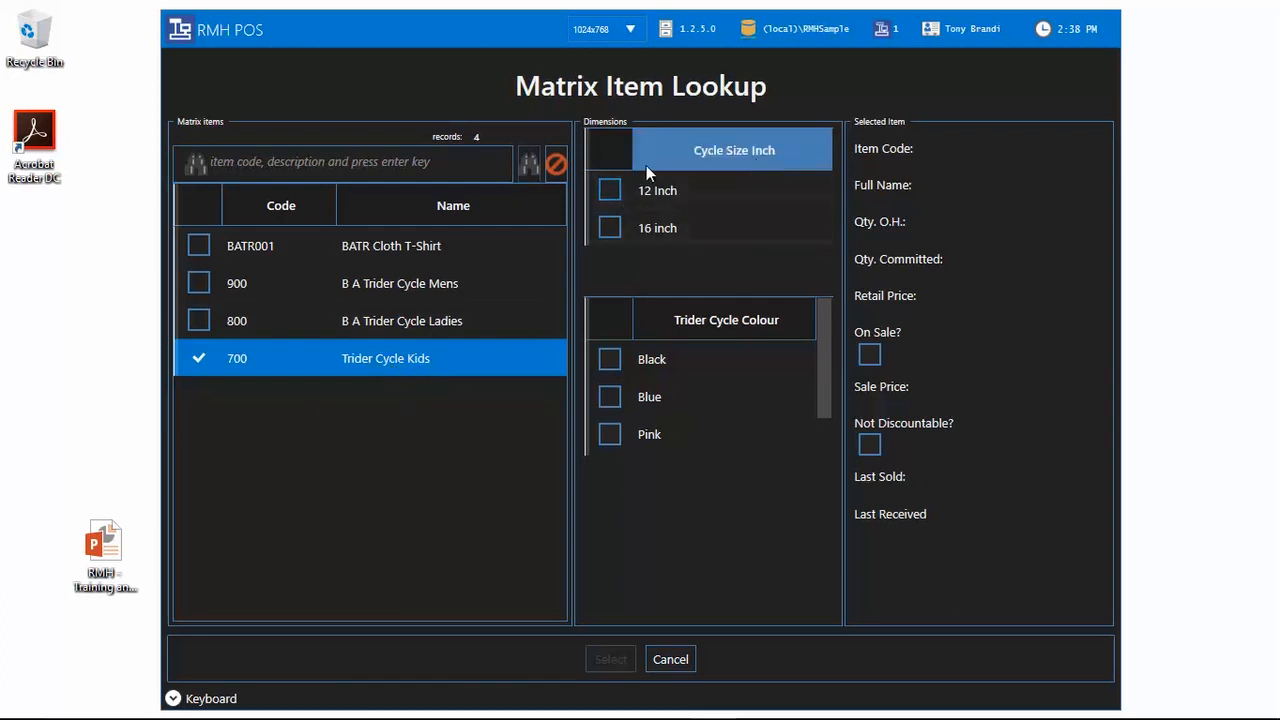
click(612, 190)
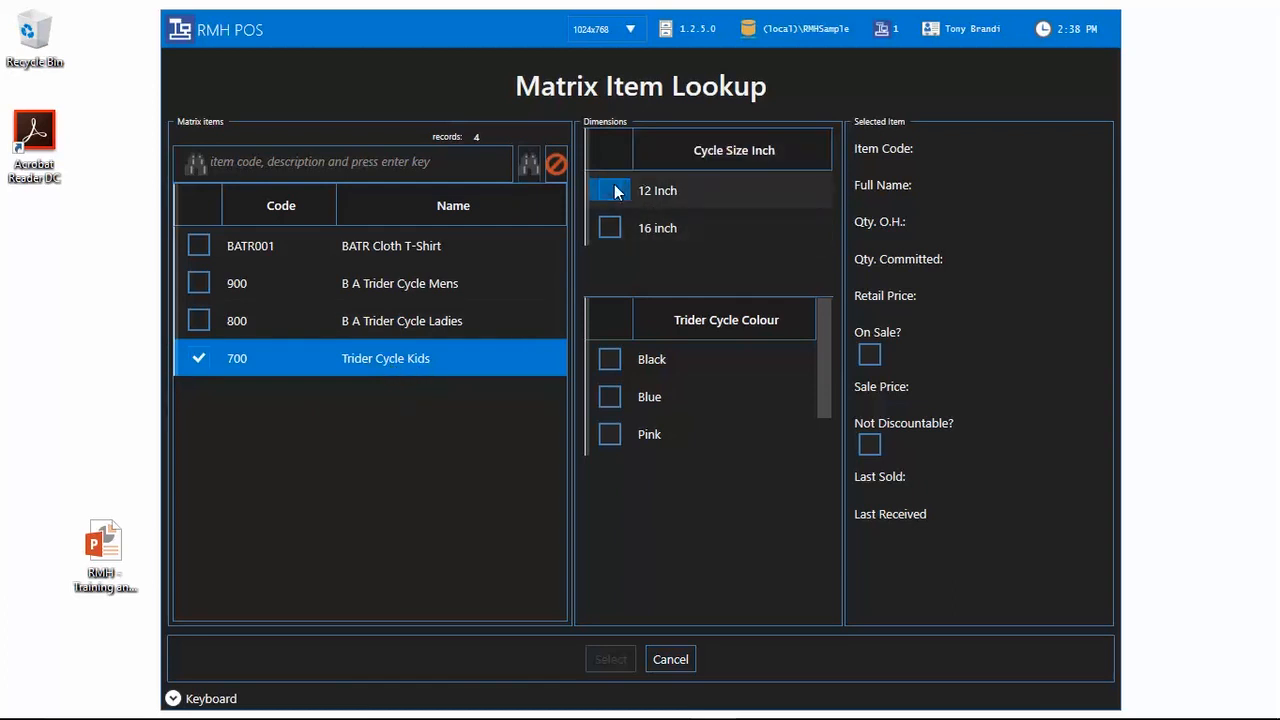
click(610, 362)
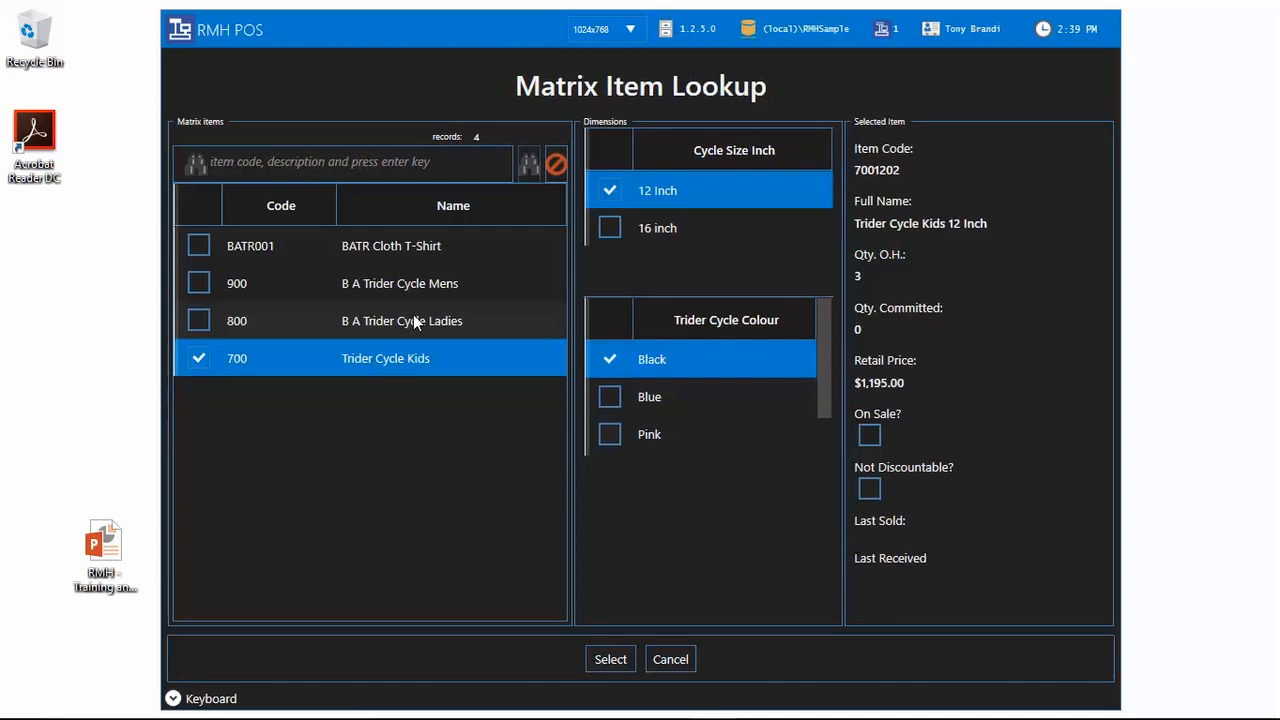
click(610, 659)
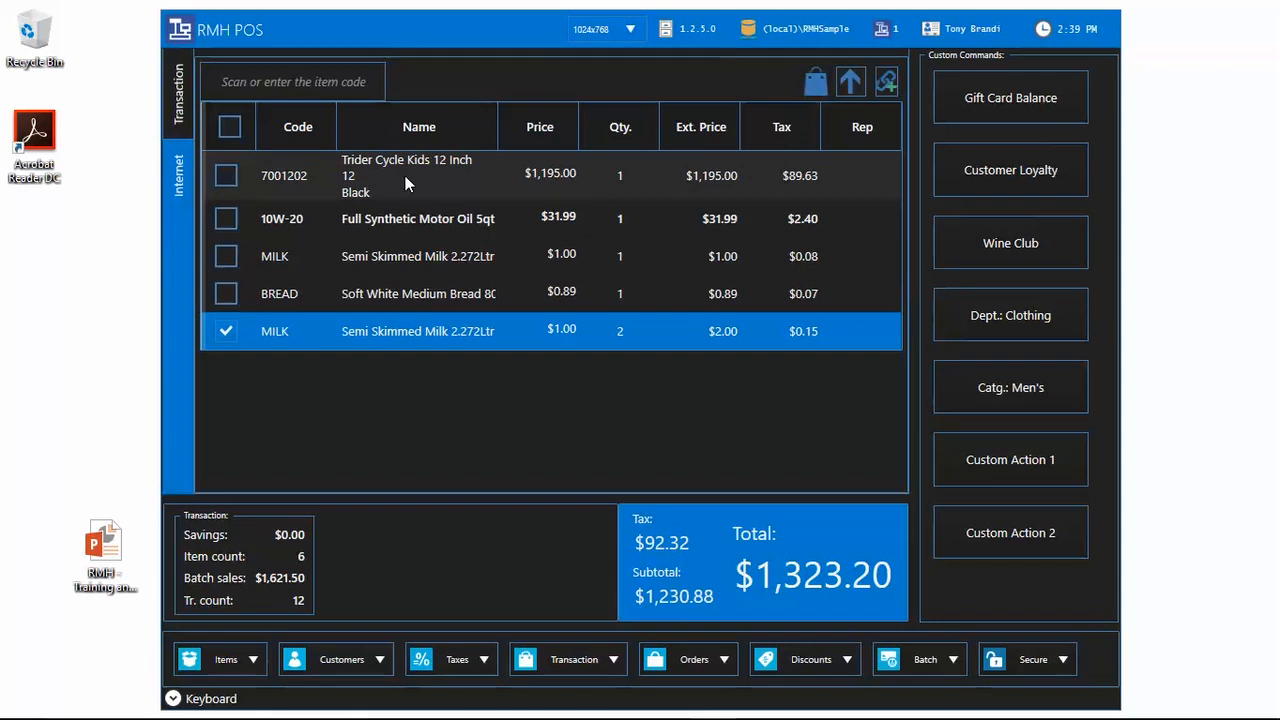
Step: Tender the $1,323.20 sale fully in cash with $0.00 change and dismiss the completion notice
click(566, 658)
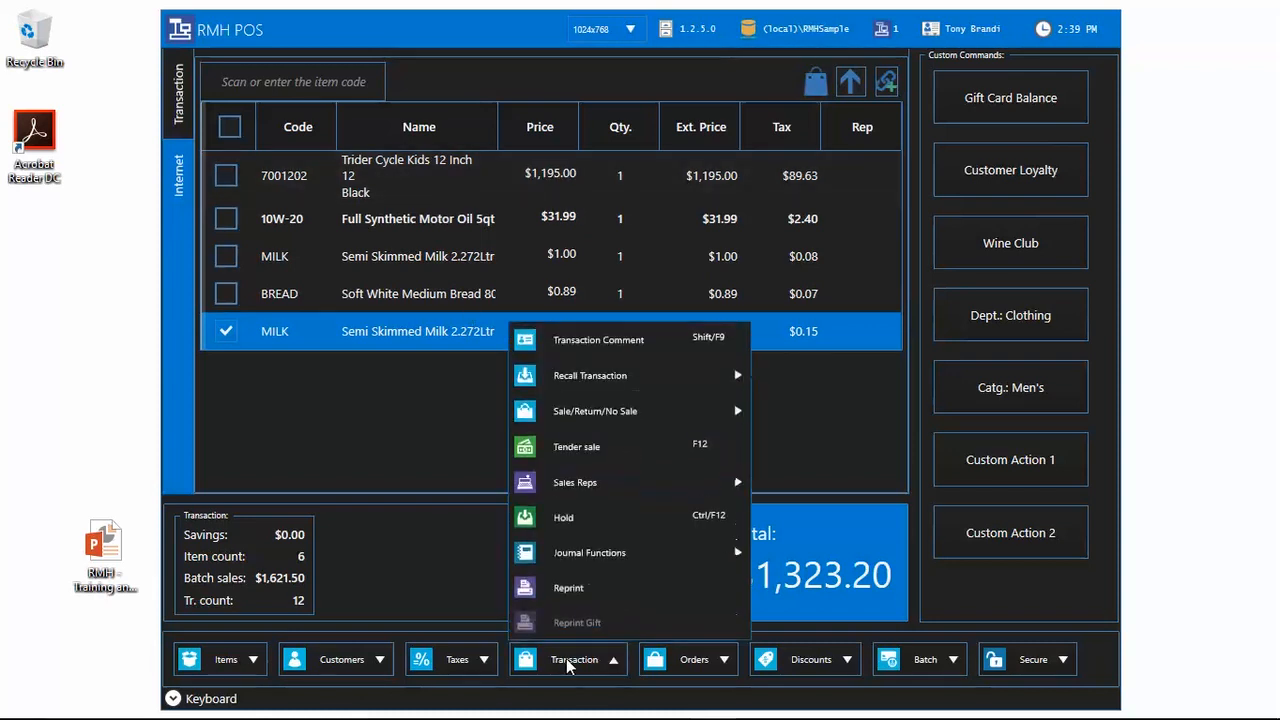
click(704, 452)
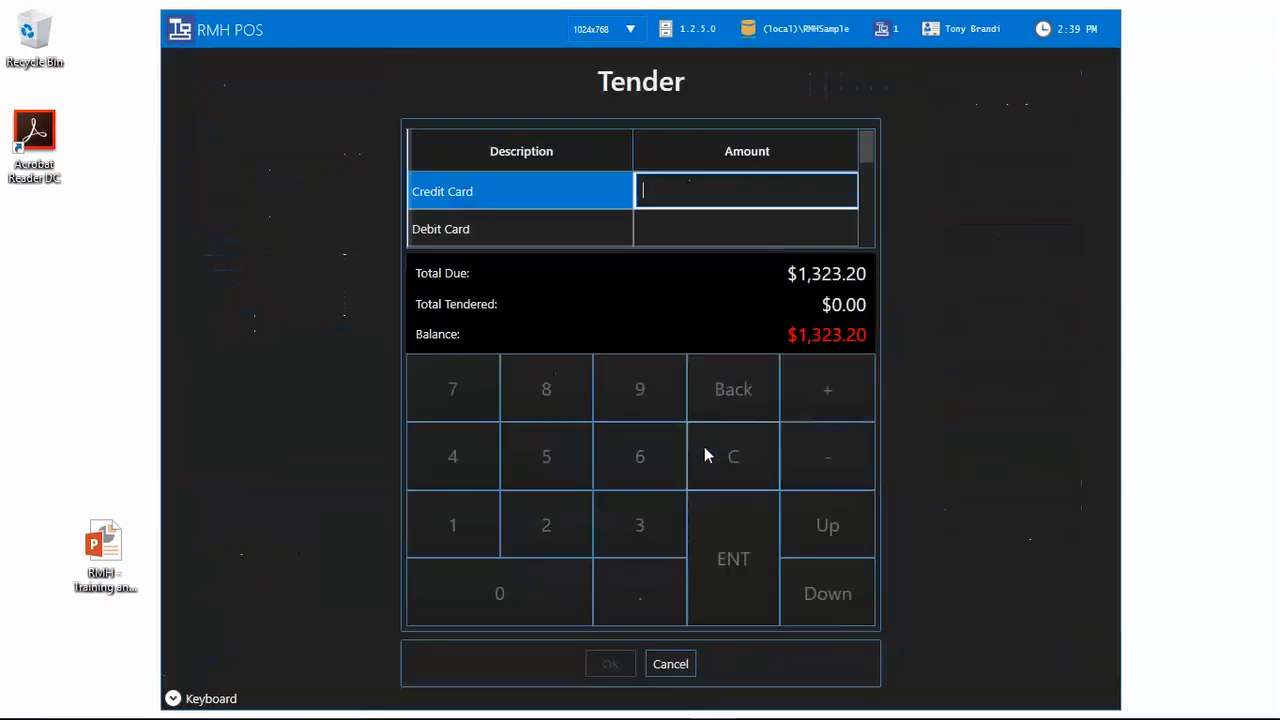
drag(869, 147, 885, 186)
click(751, 213)
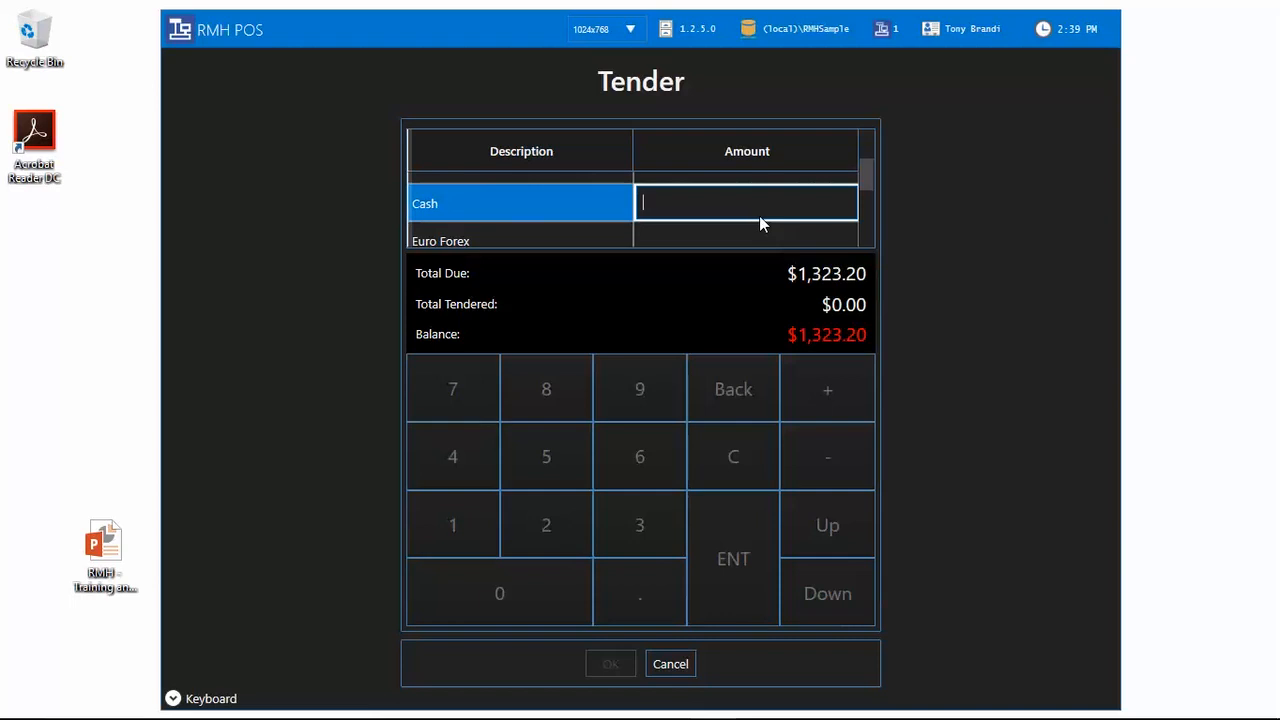
key(Return)
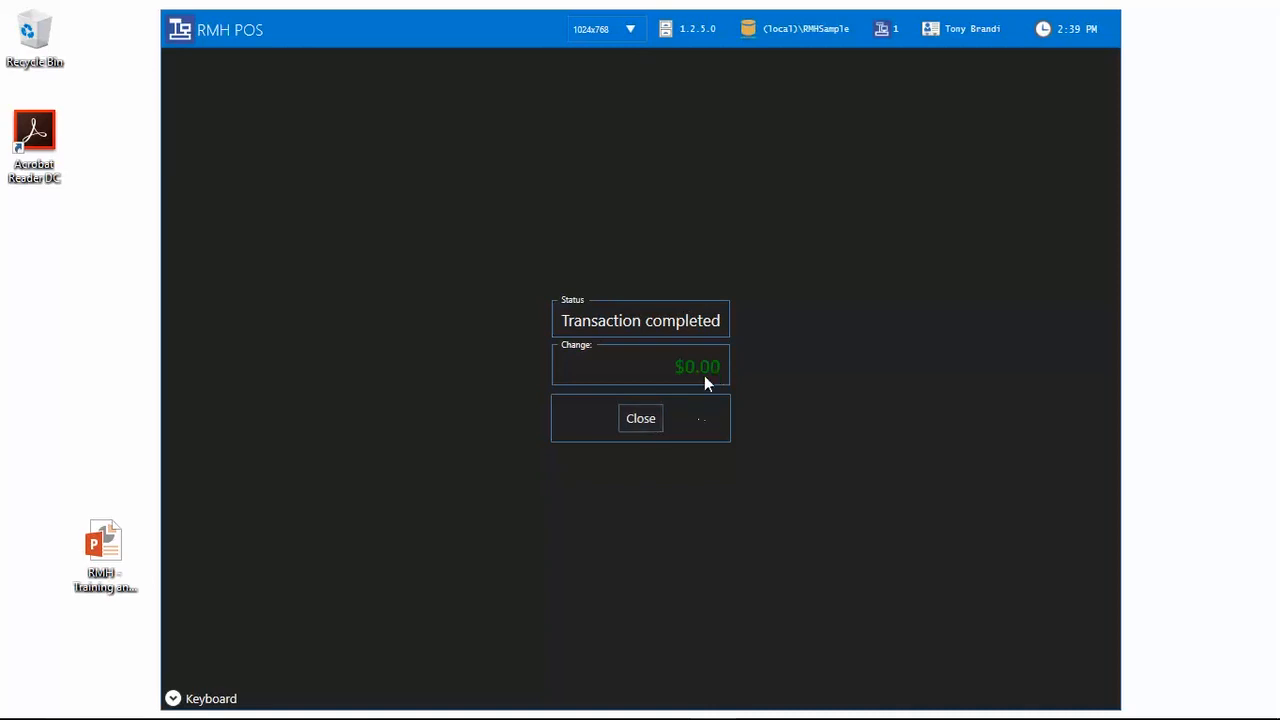
click(651, 424)
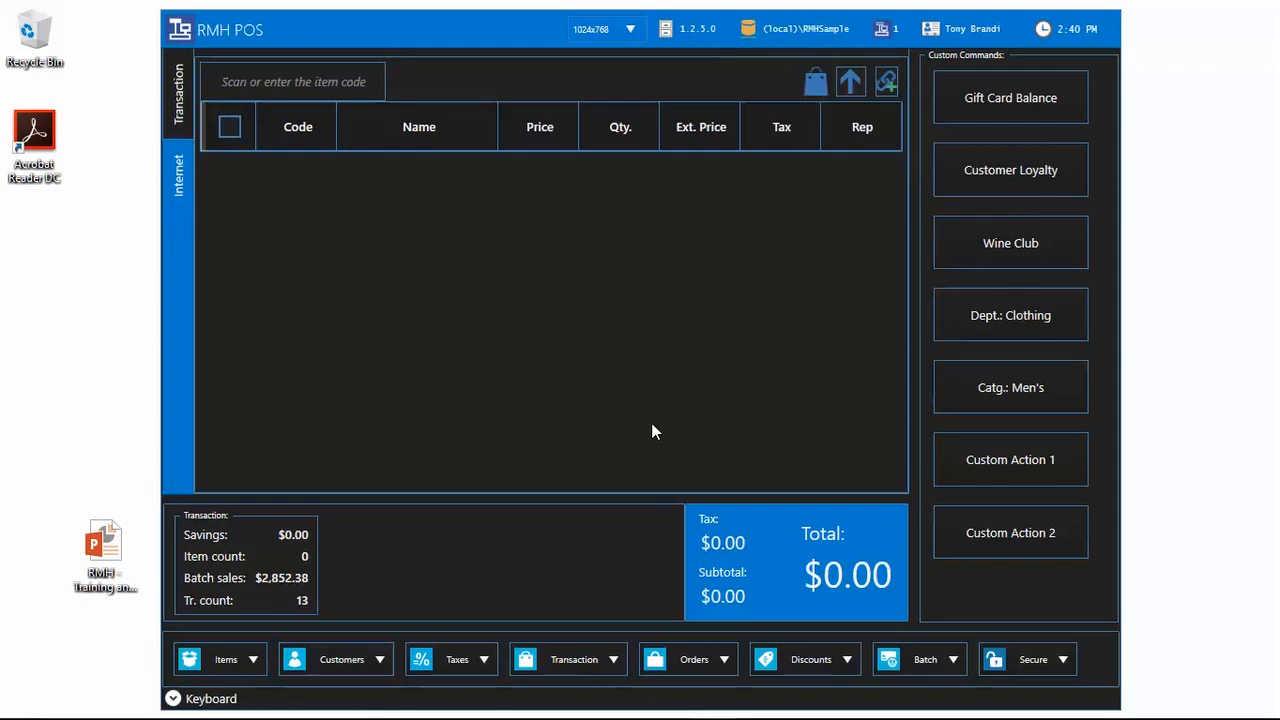
Step: Attach the first listed customer to the sale, then clear the customer again
click(602, 659)
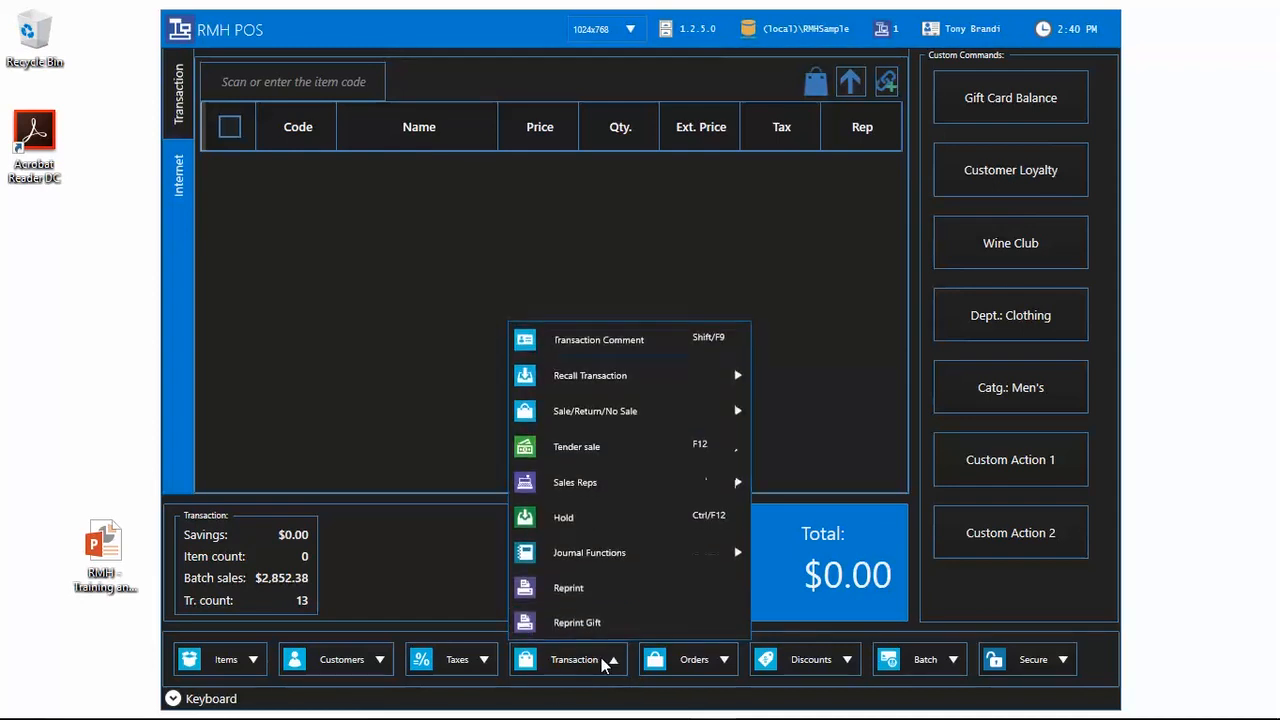
click(456, 614)
click(336, 666)
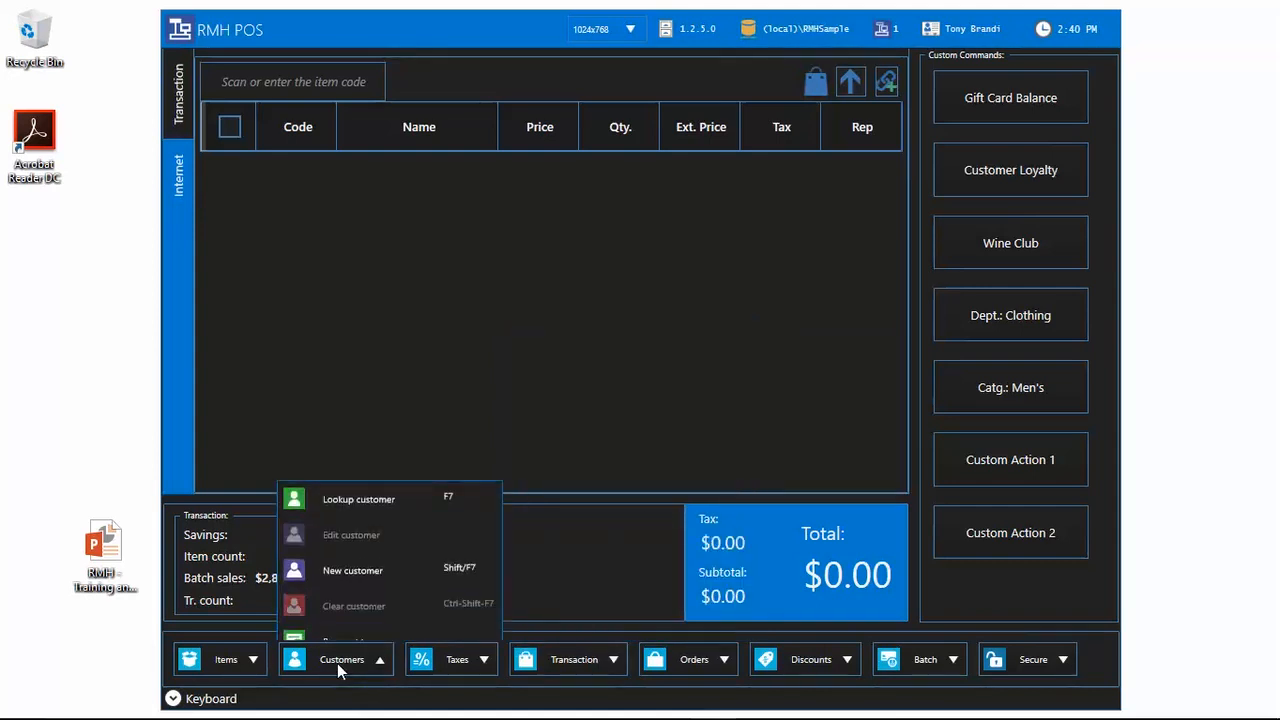
click(379, 483)
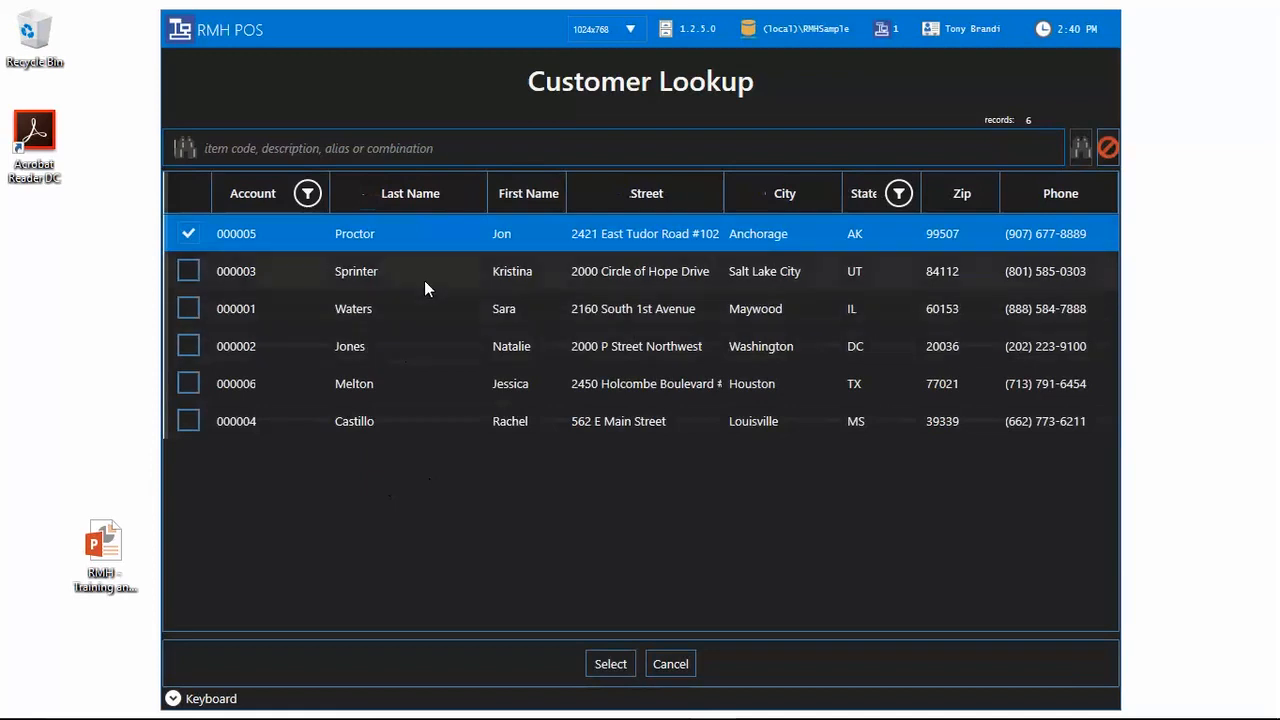
click(610, 664)
click(370, 656)
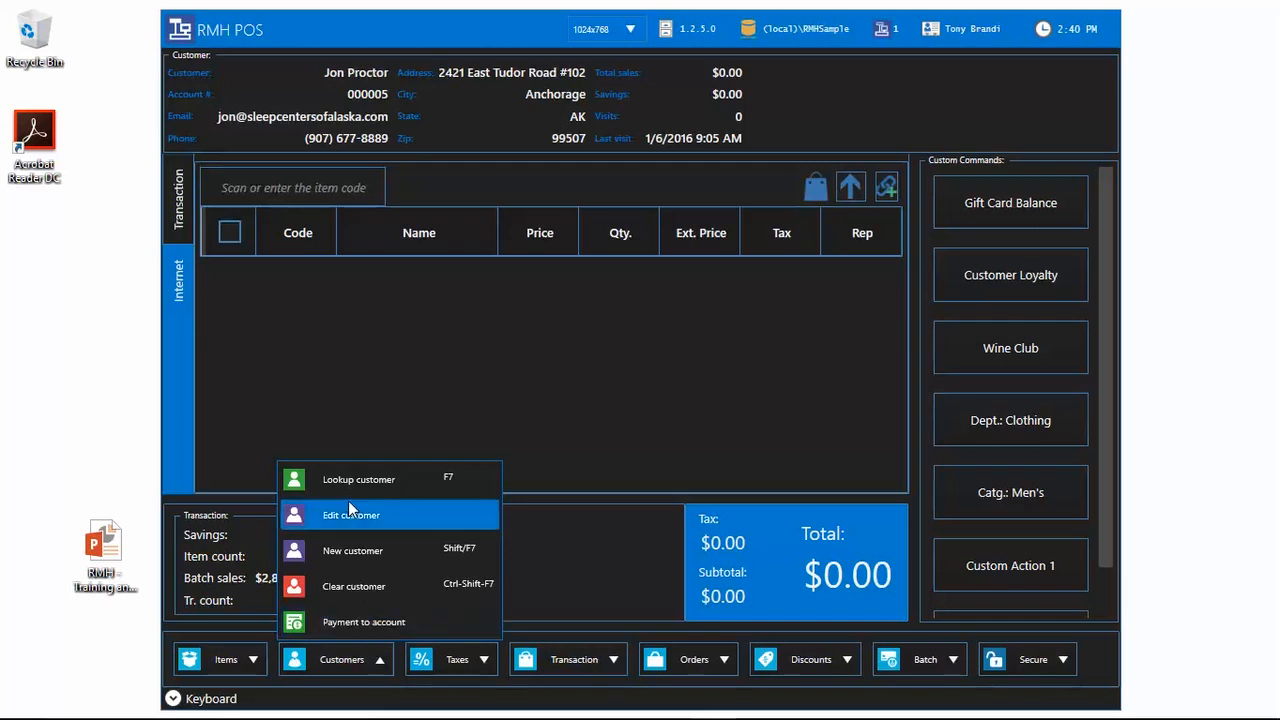
click(376, 586)
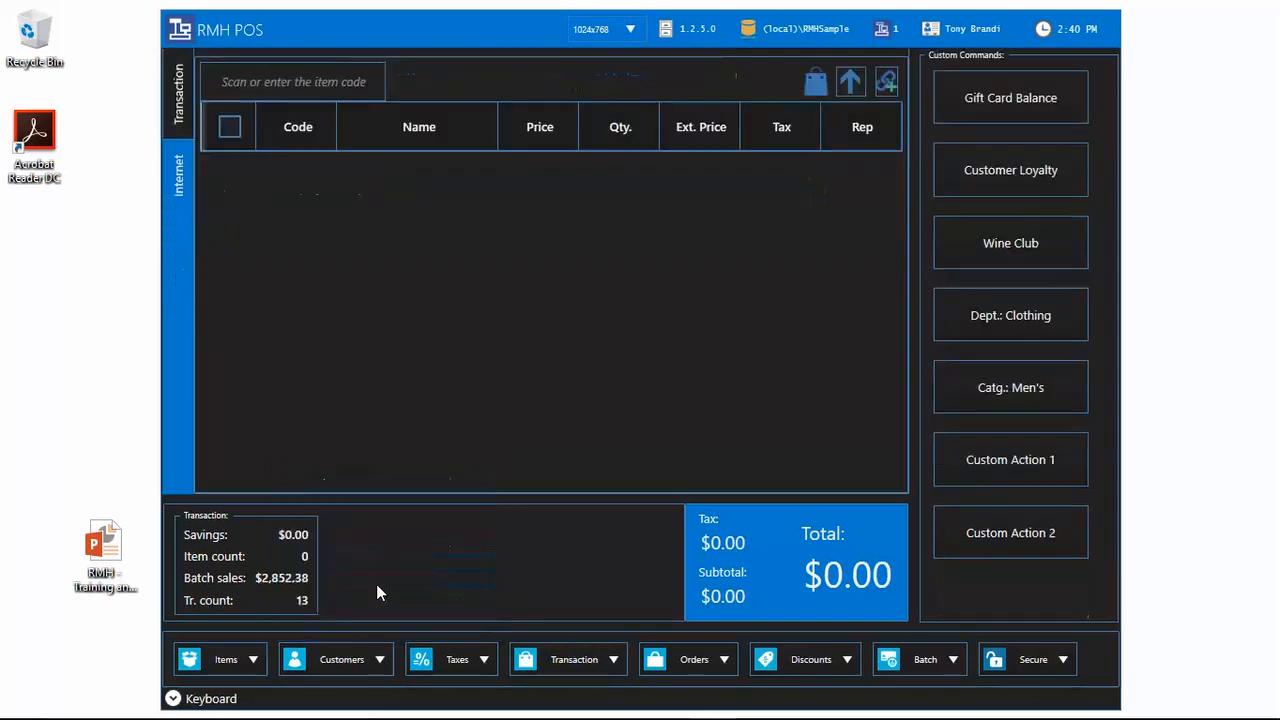
Step: Browse the Taxes submenus to review the sale's tax options
click(368, 658)
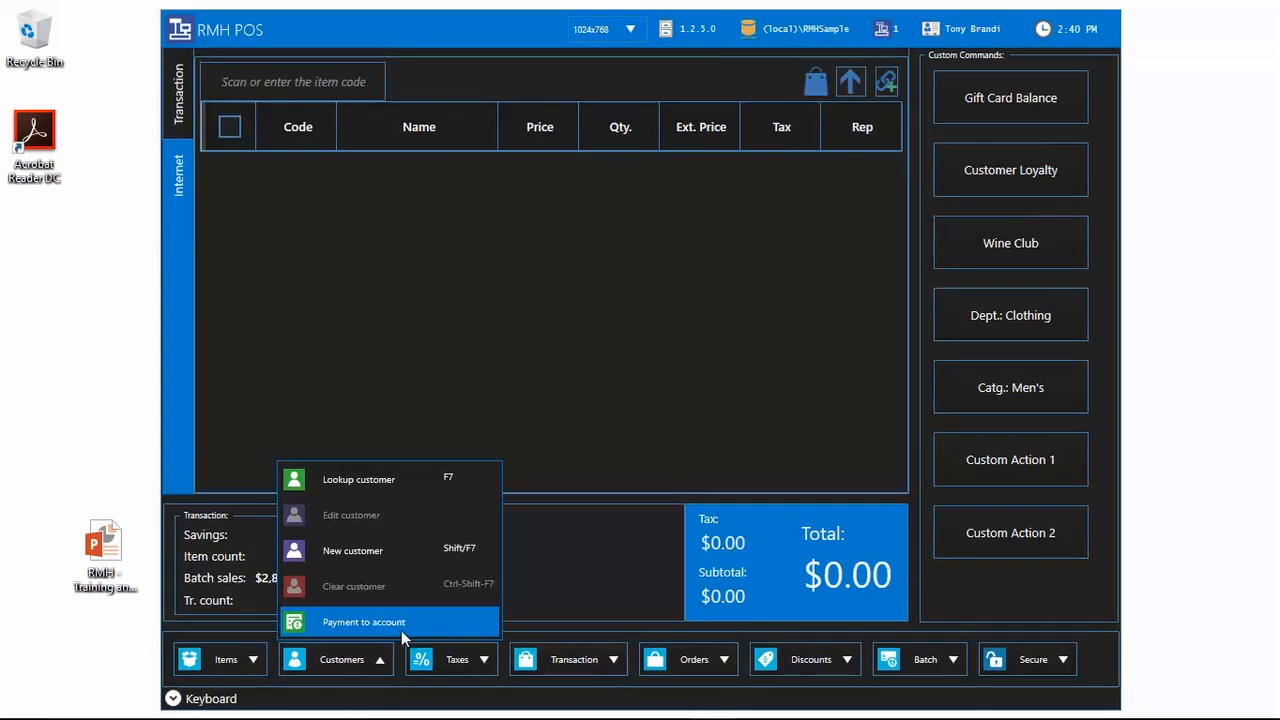
click(468, 671)
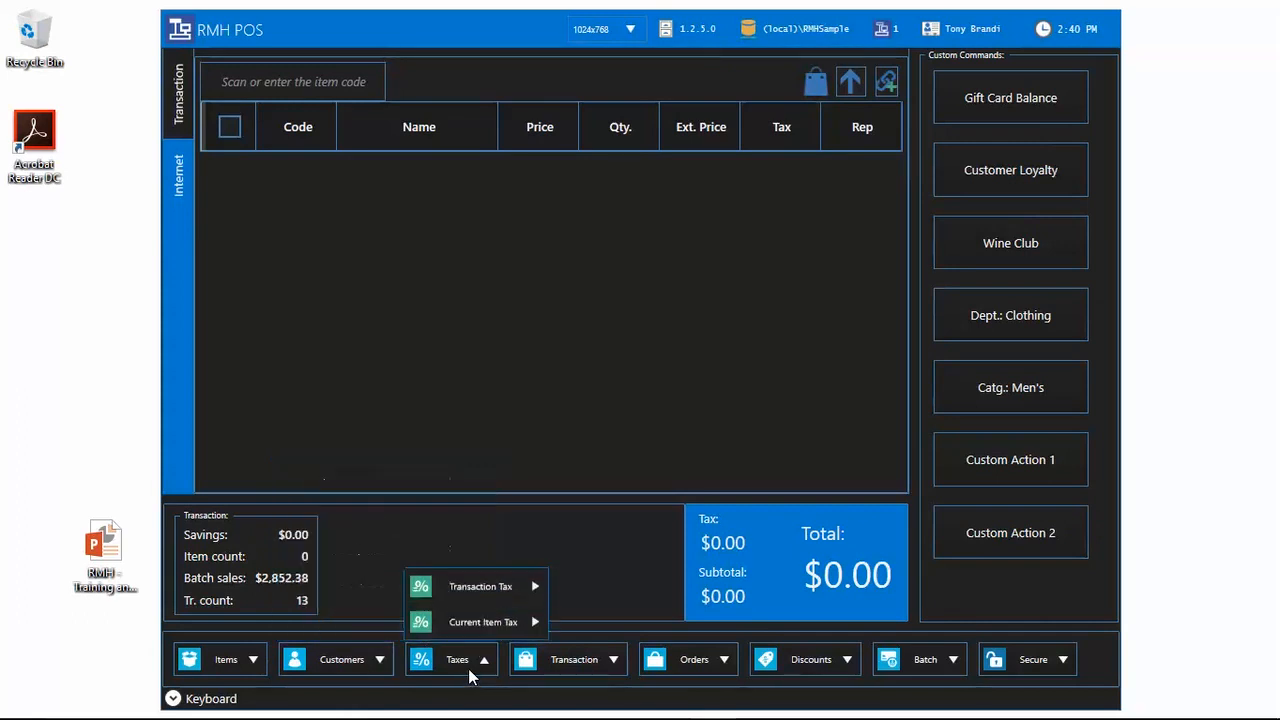
mouse_move(487, 596)
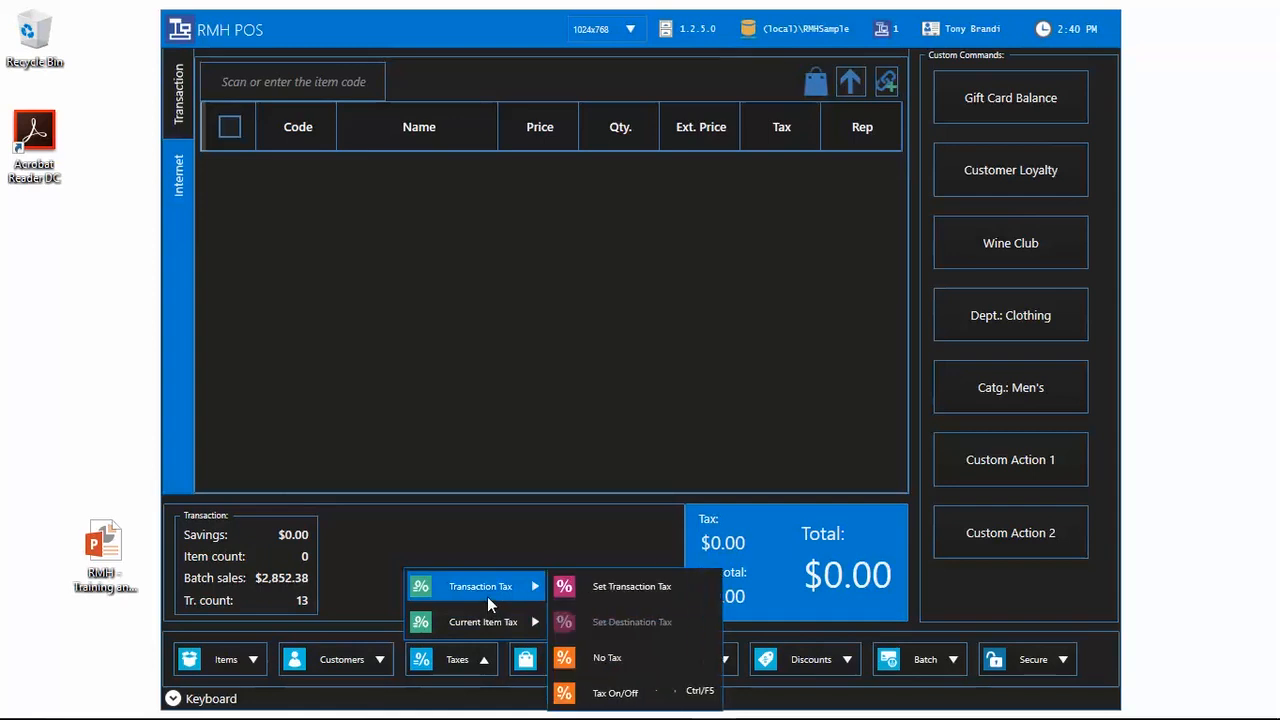
mouse_move(526, 622)
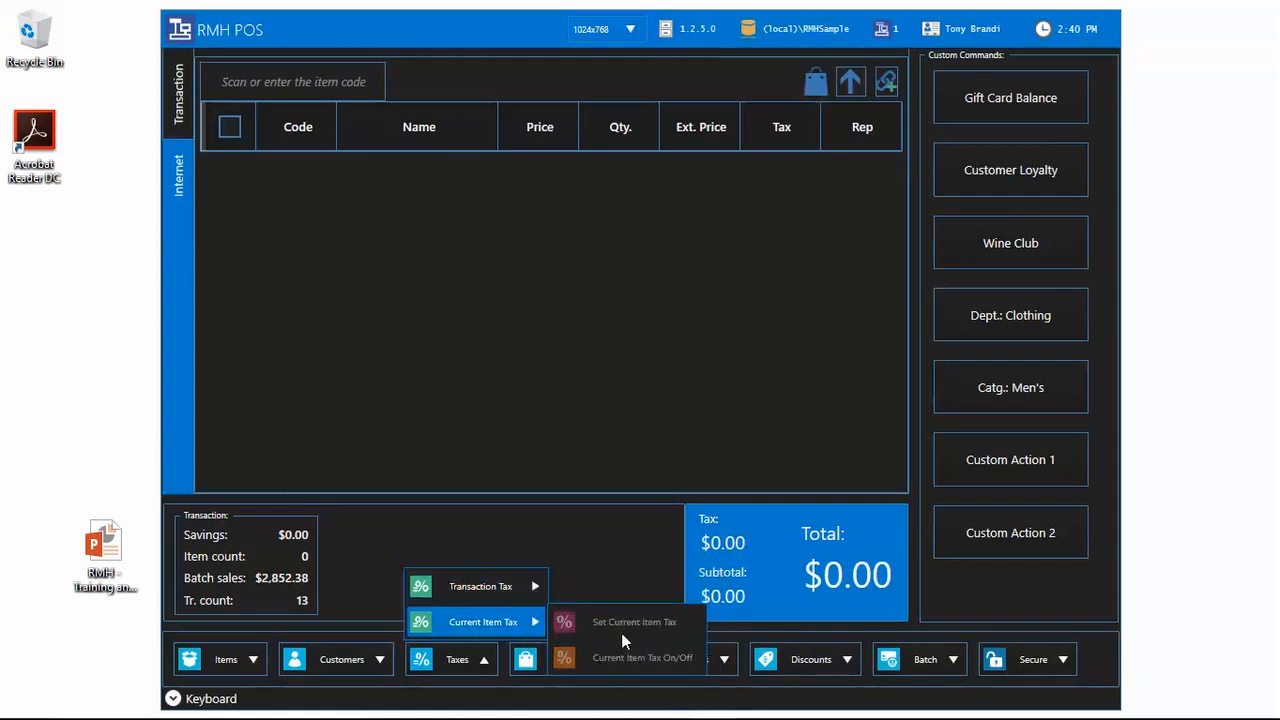
click(595, 534)
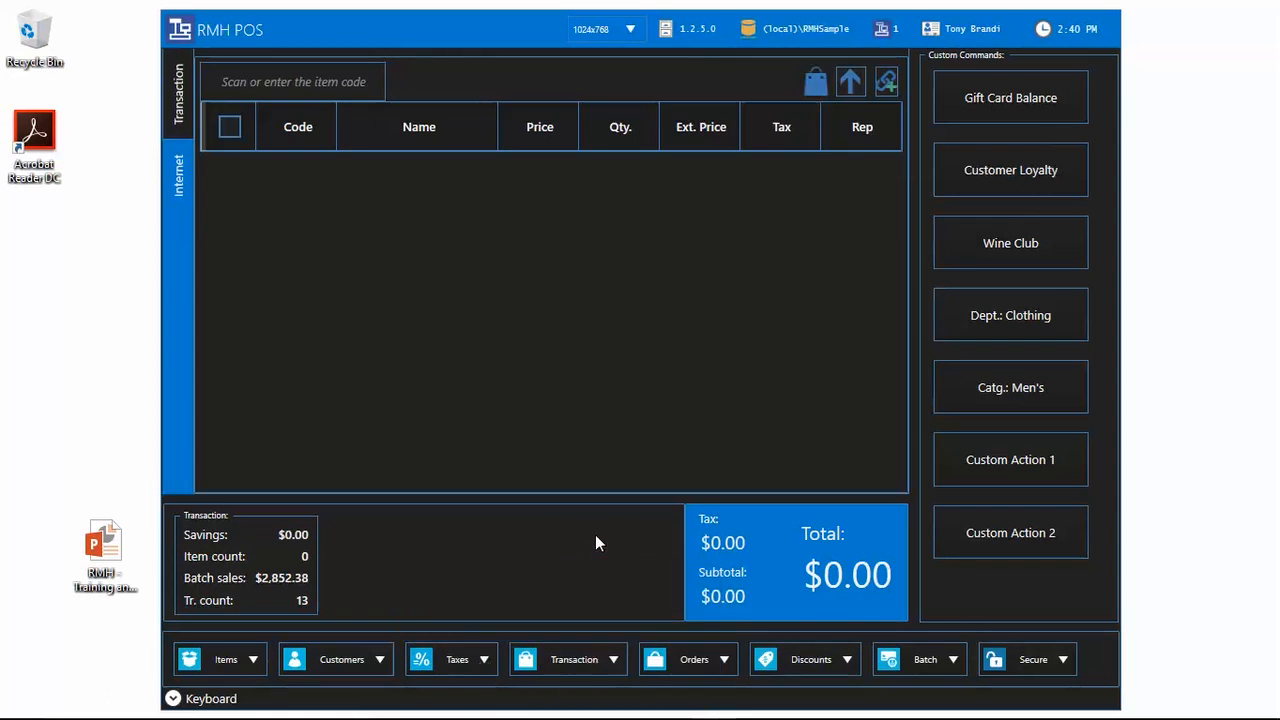
click(592, 662)
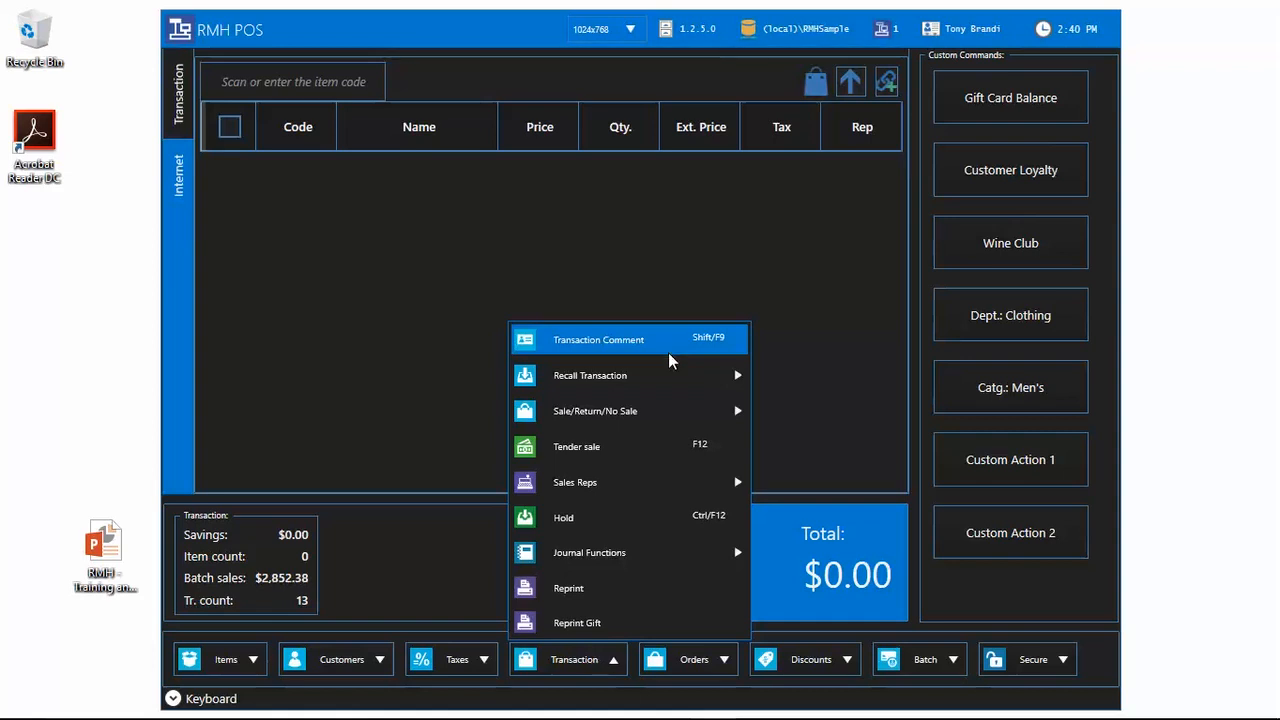
Step: Review the Recall Transaction, Sale/Return/No Sale, Sales Reps, Hold and Journal Functions submenus
mouse_move(666, 380)
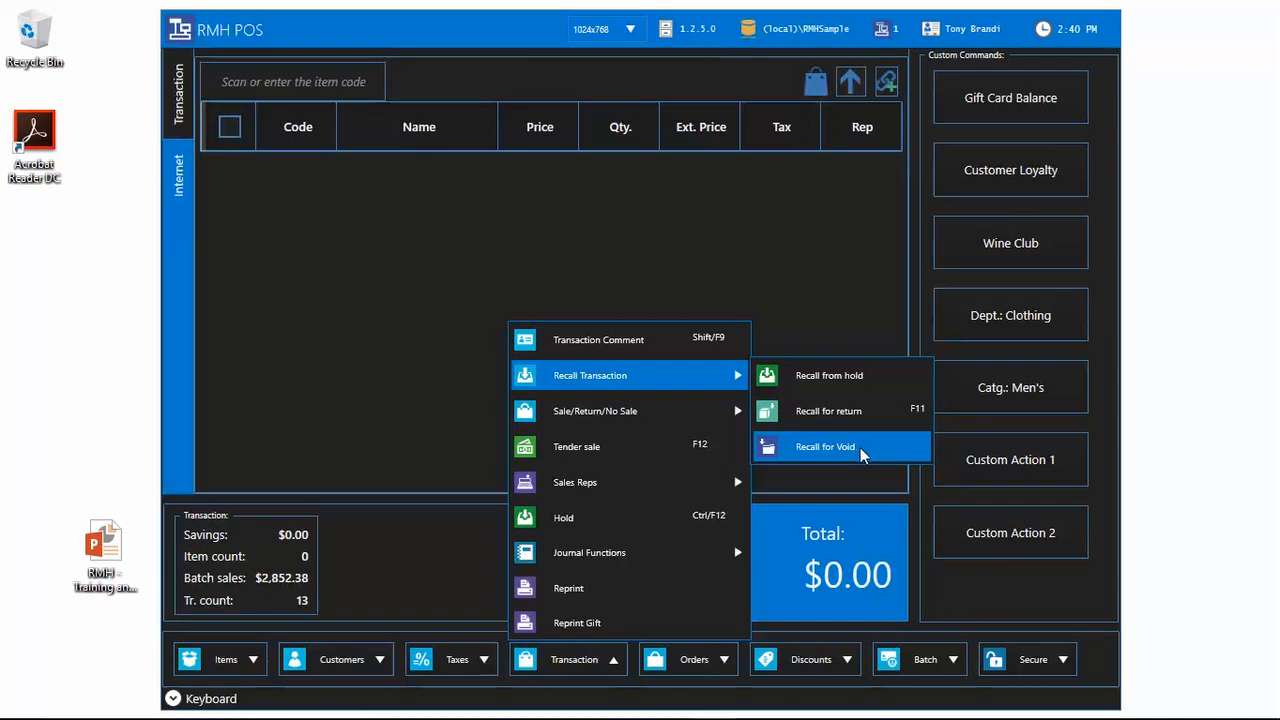
mouse_move(680, 422)
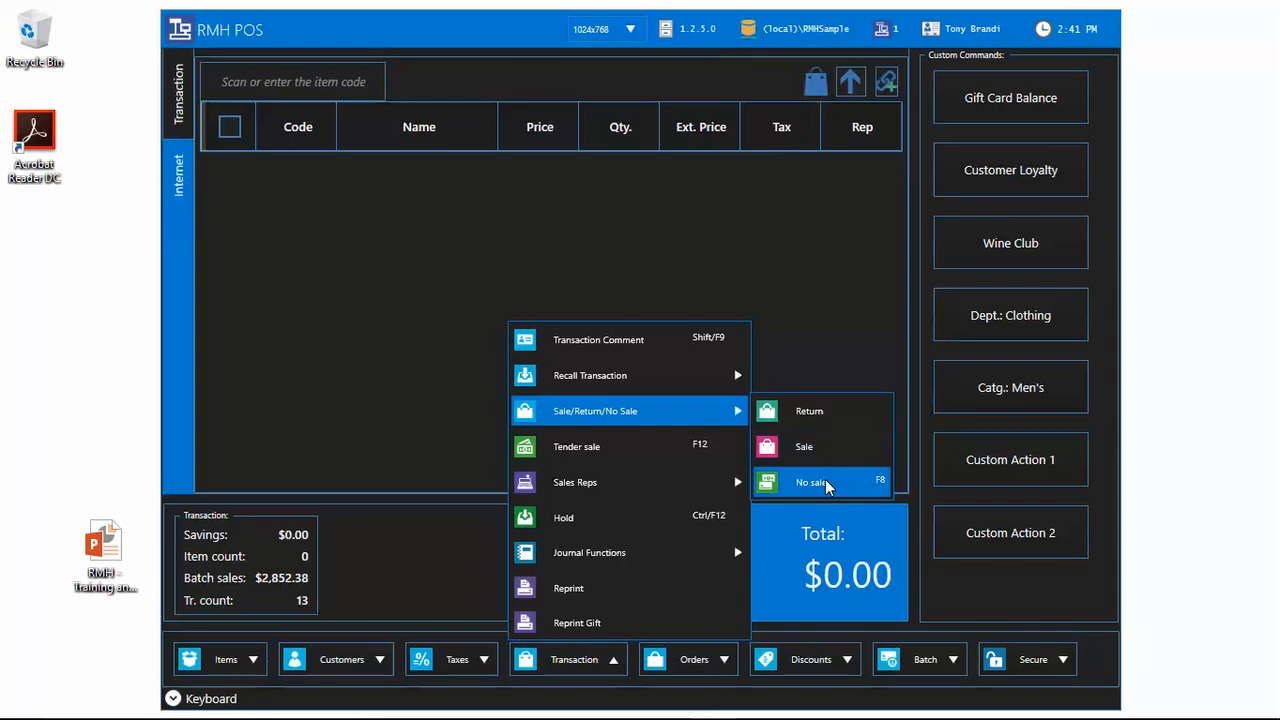
mouse_move(675, 478)
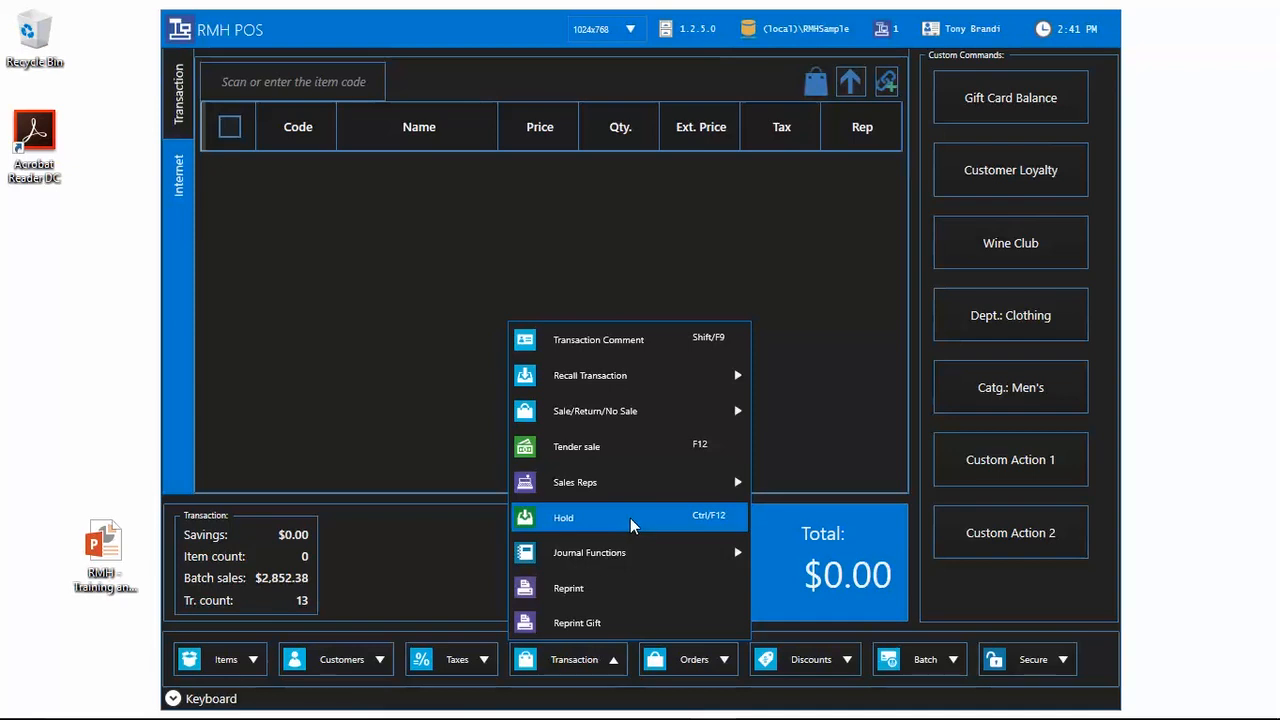
mouse_move(635, 557)
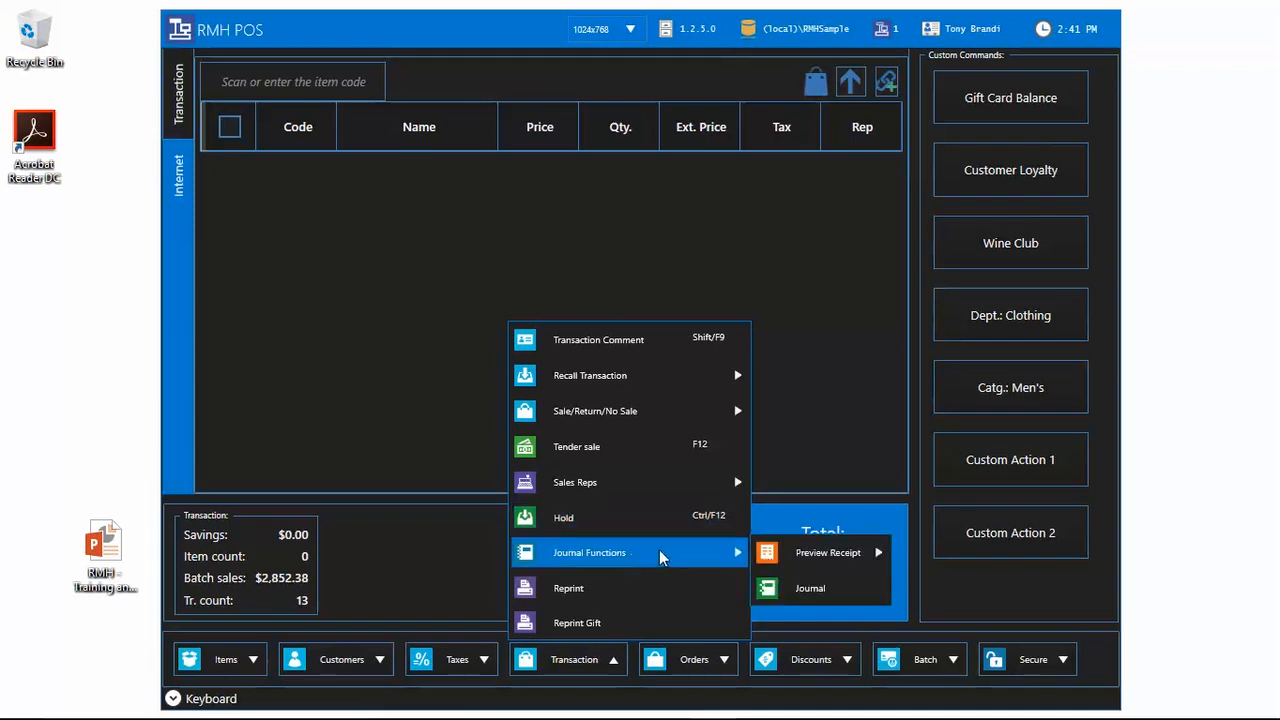
Step: Open the Journal and bring up the receipt search list, then cancel it
click(803, 590)
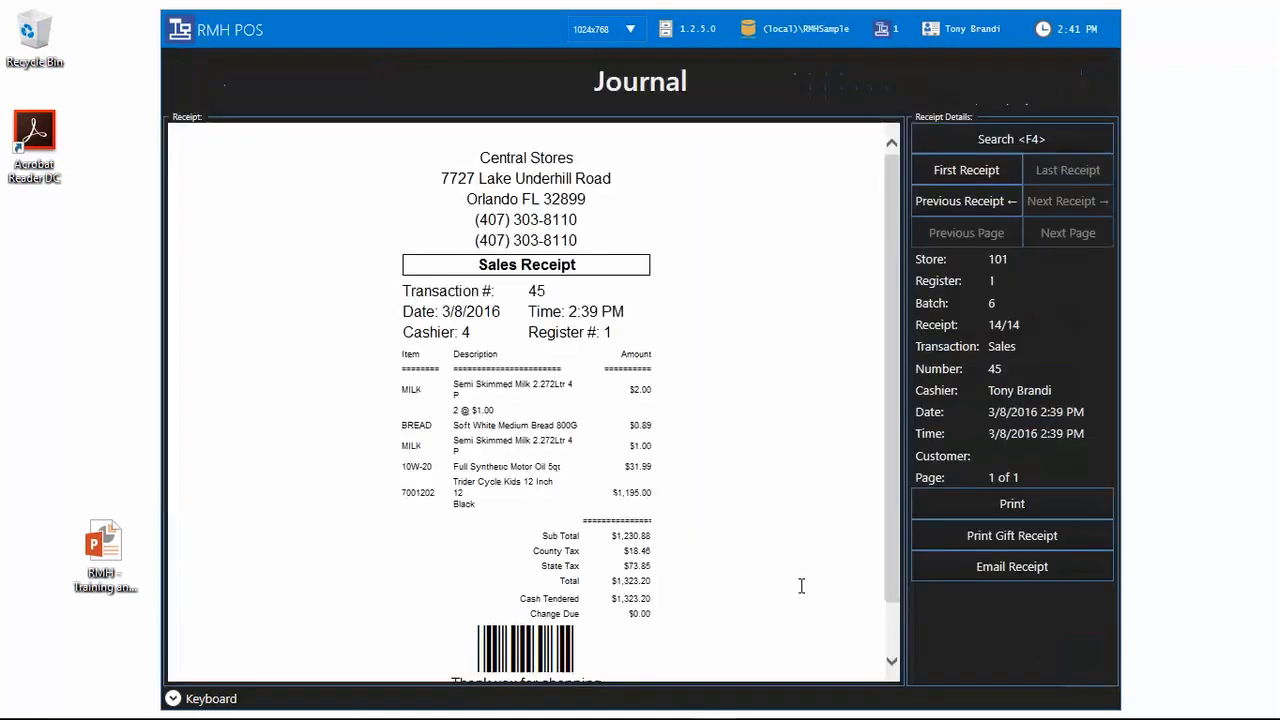
scroll(542, 455, down, 3)
scroll(539, 457, up, 1)
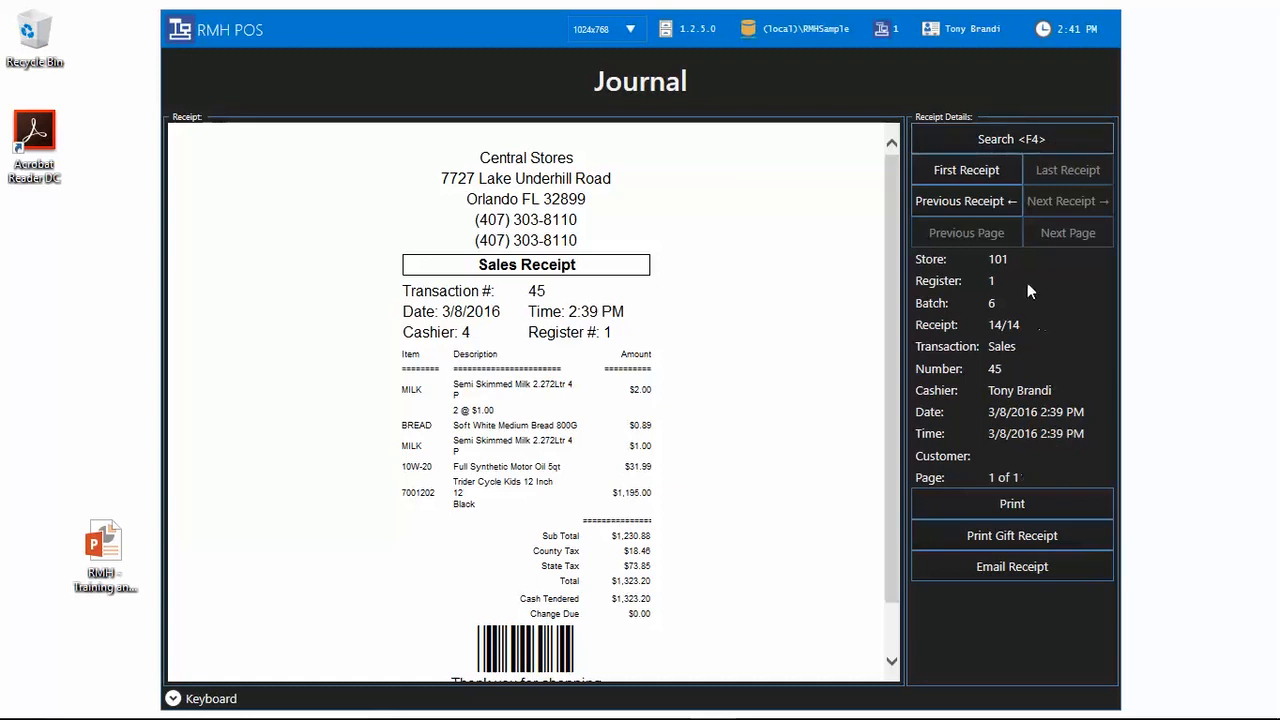
click(1042, 146)
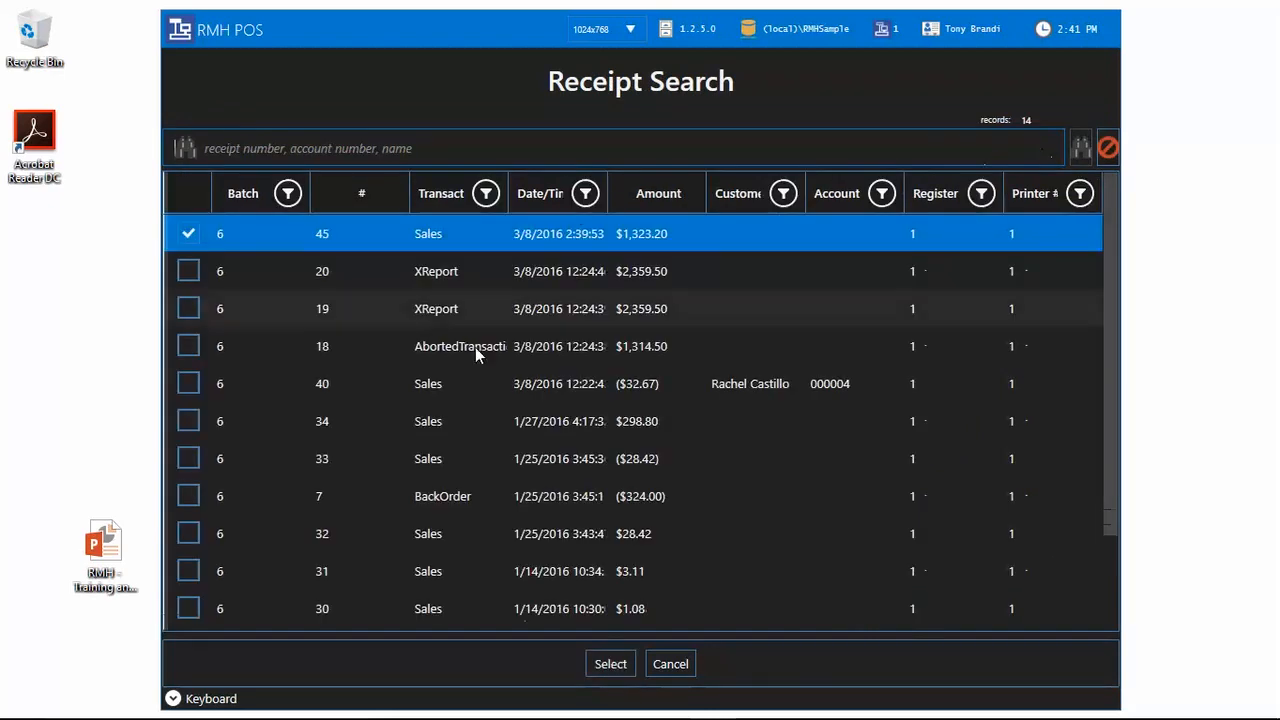
mouse_move(678, 716)
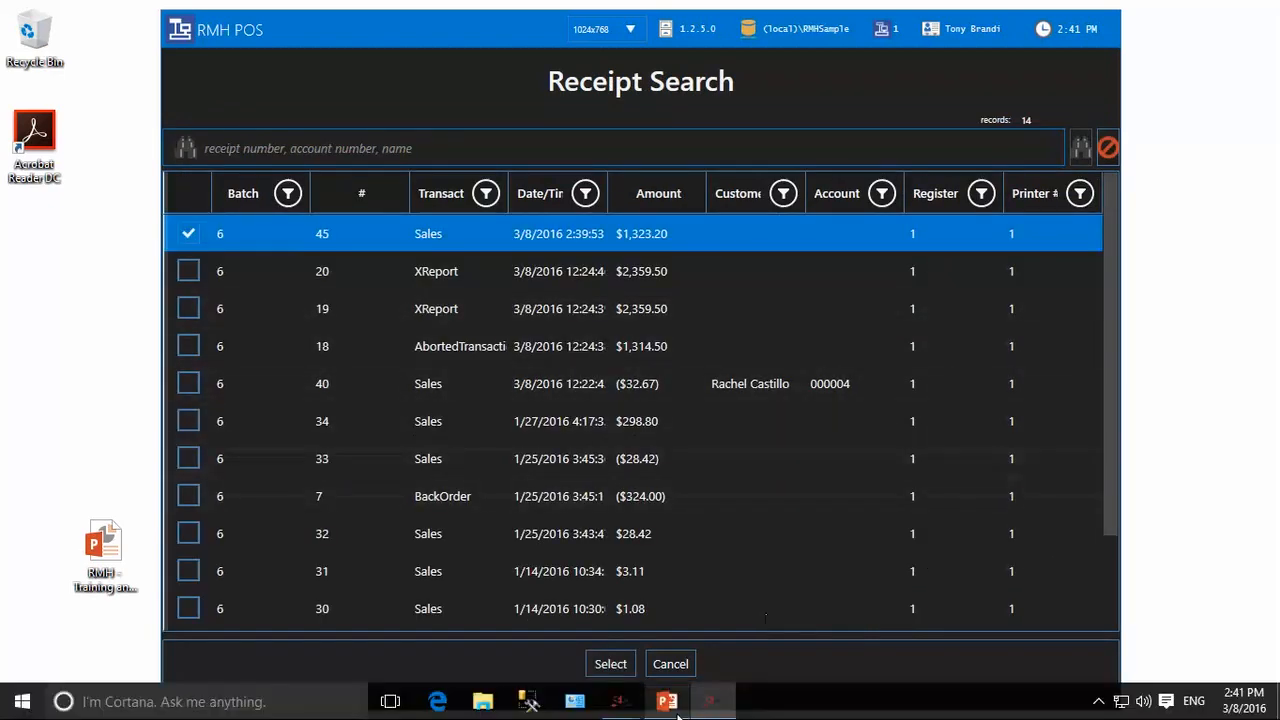
click(668, 665)
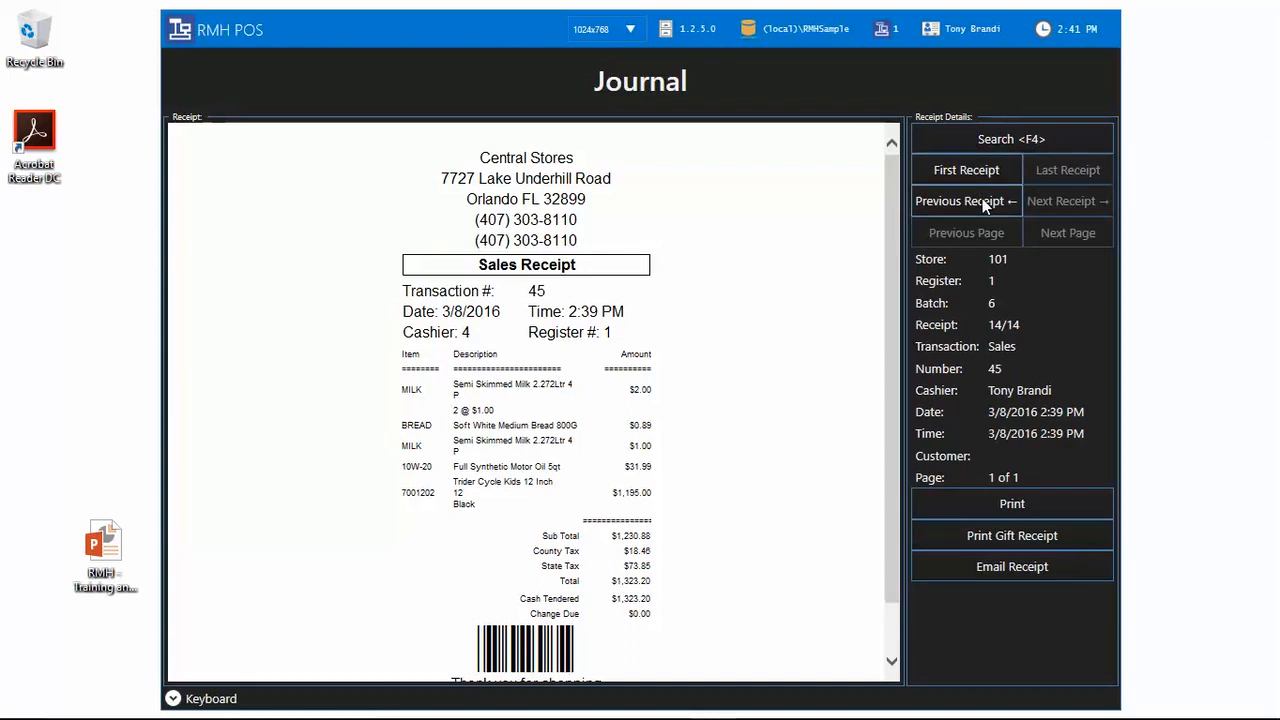
Step: Jump to the first receipt, step forward three receipts, and cancel printing the shown receipt
click(996, 170)
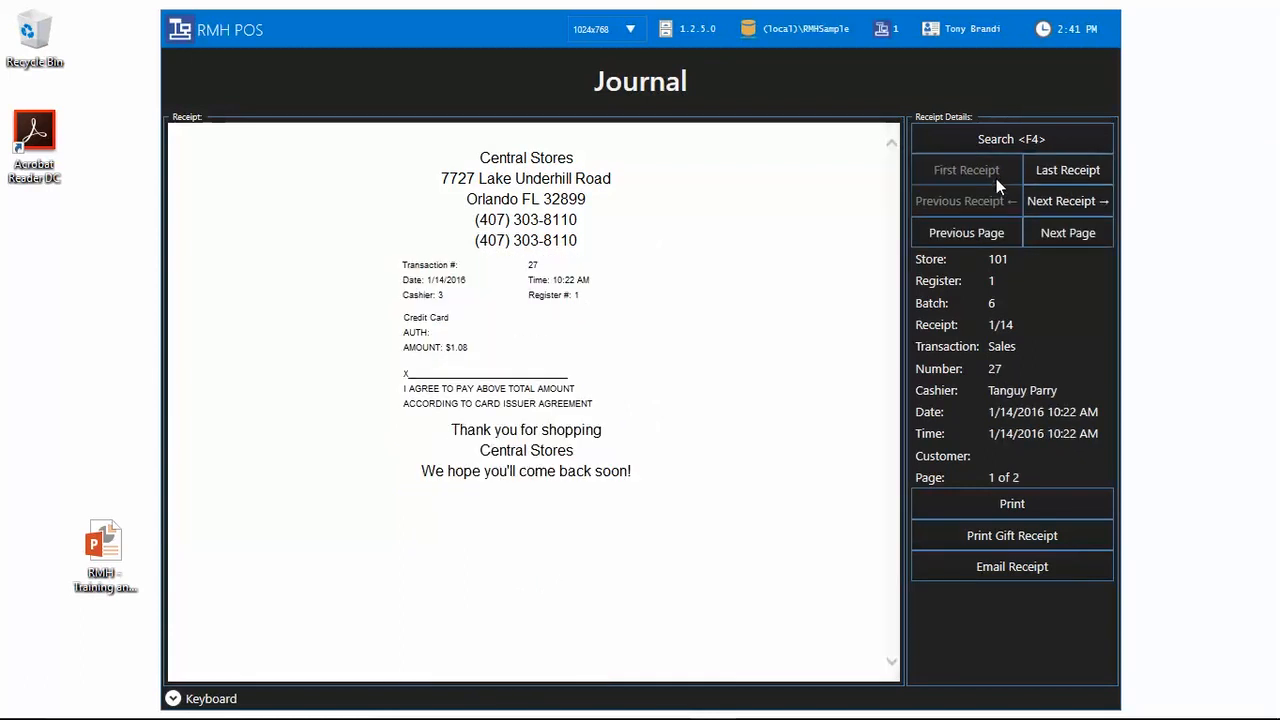
click(1066, 201)
click(1066, 201)
click(1066, 201)
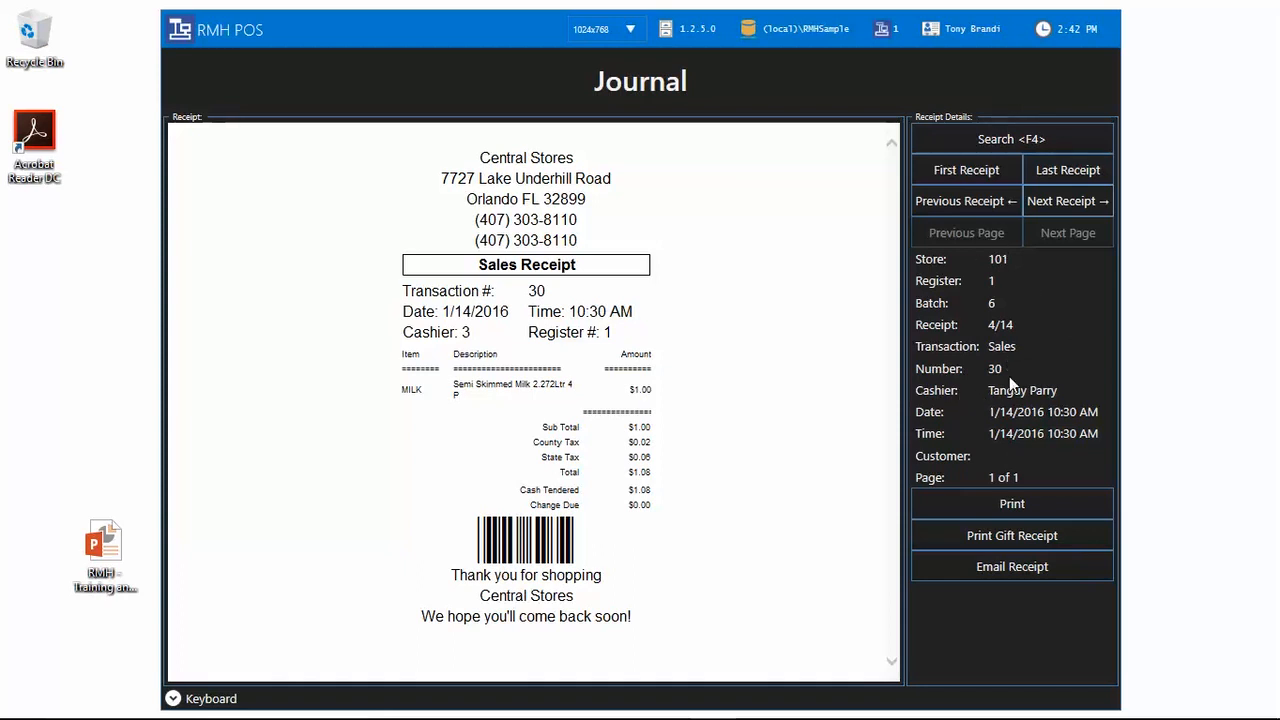
click(1019, 504)
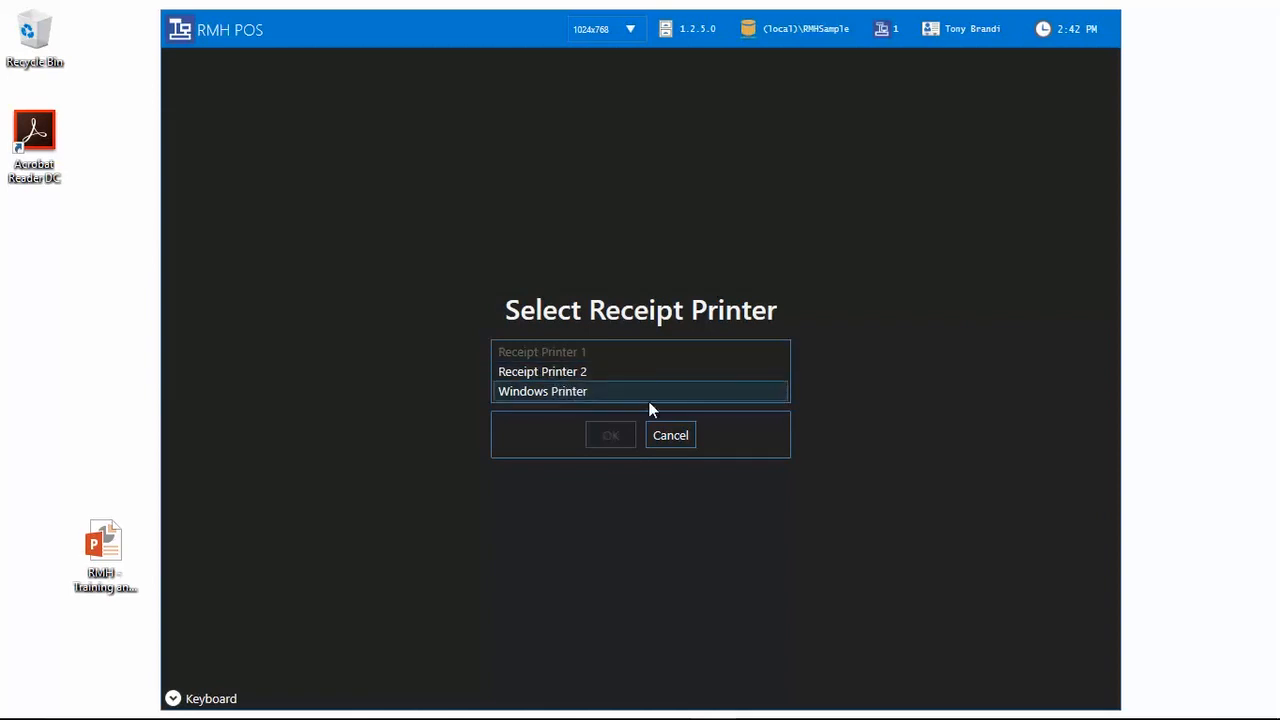
click(661, 436)
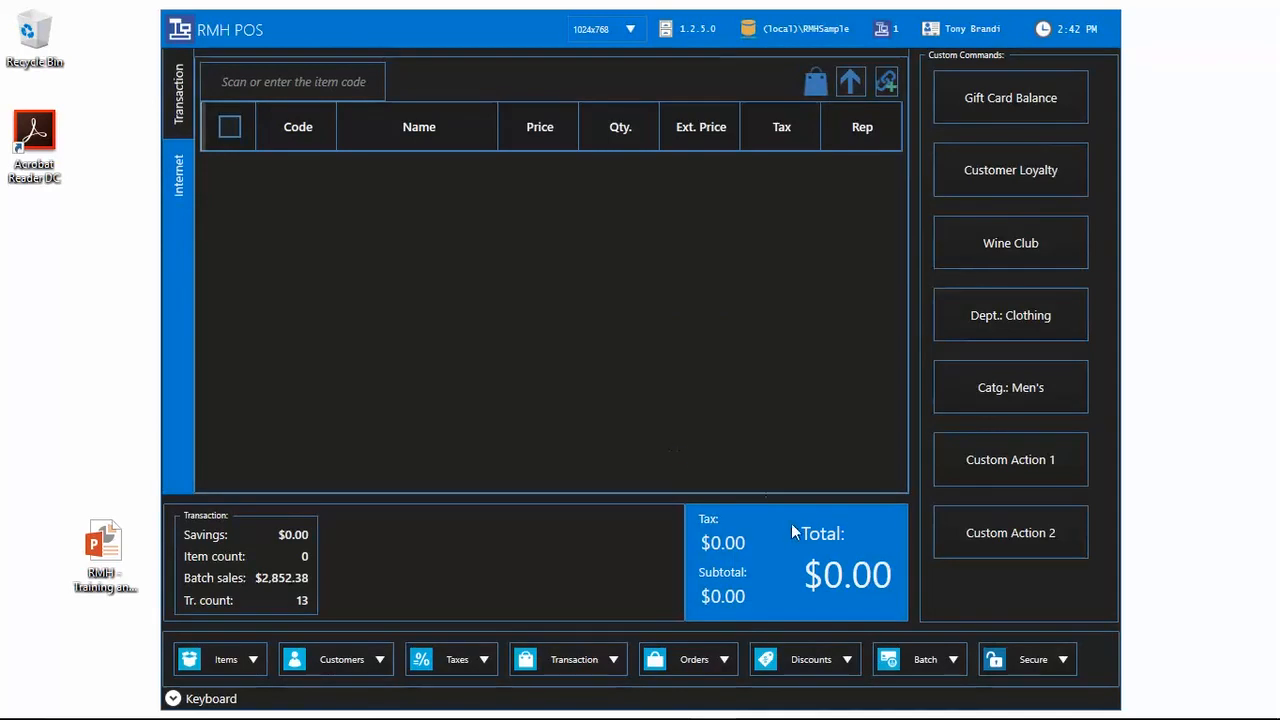
Step: Reopen the Journal from Journal Functions, then exit back to the empty sale screen
click(574, 657)
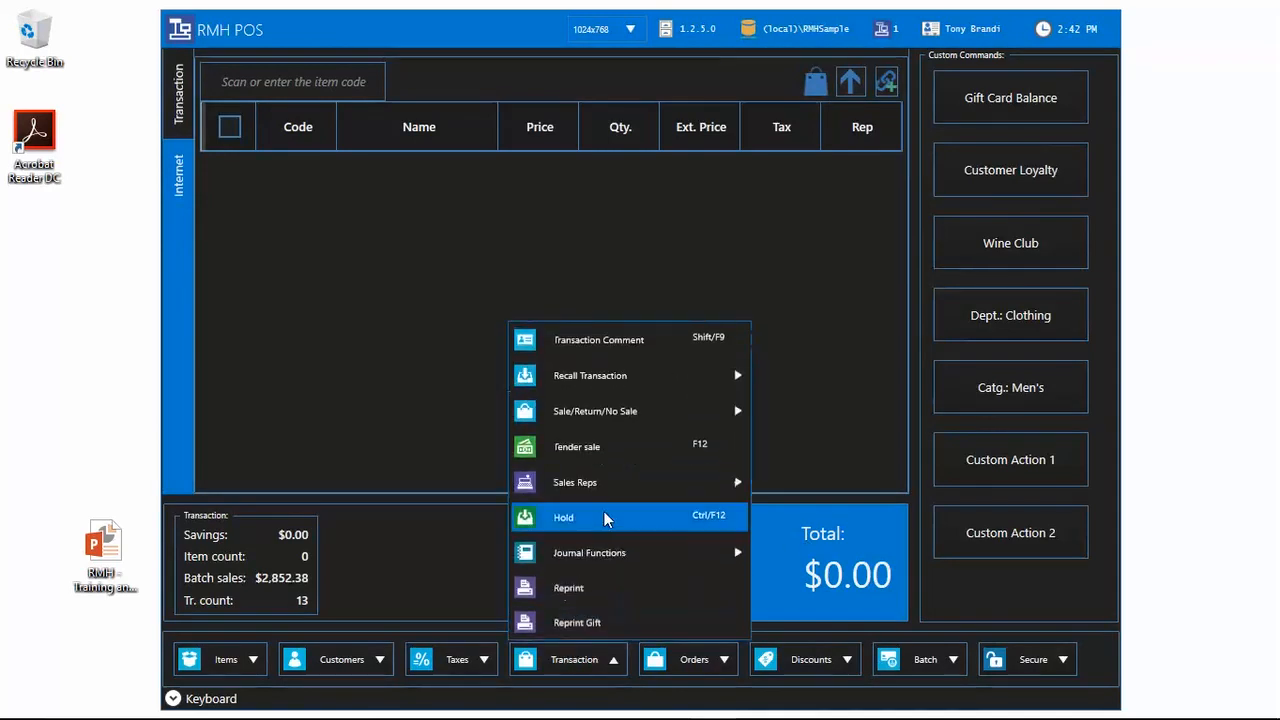
mouse_move(620, 552)
click(800, 582)
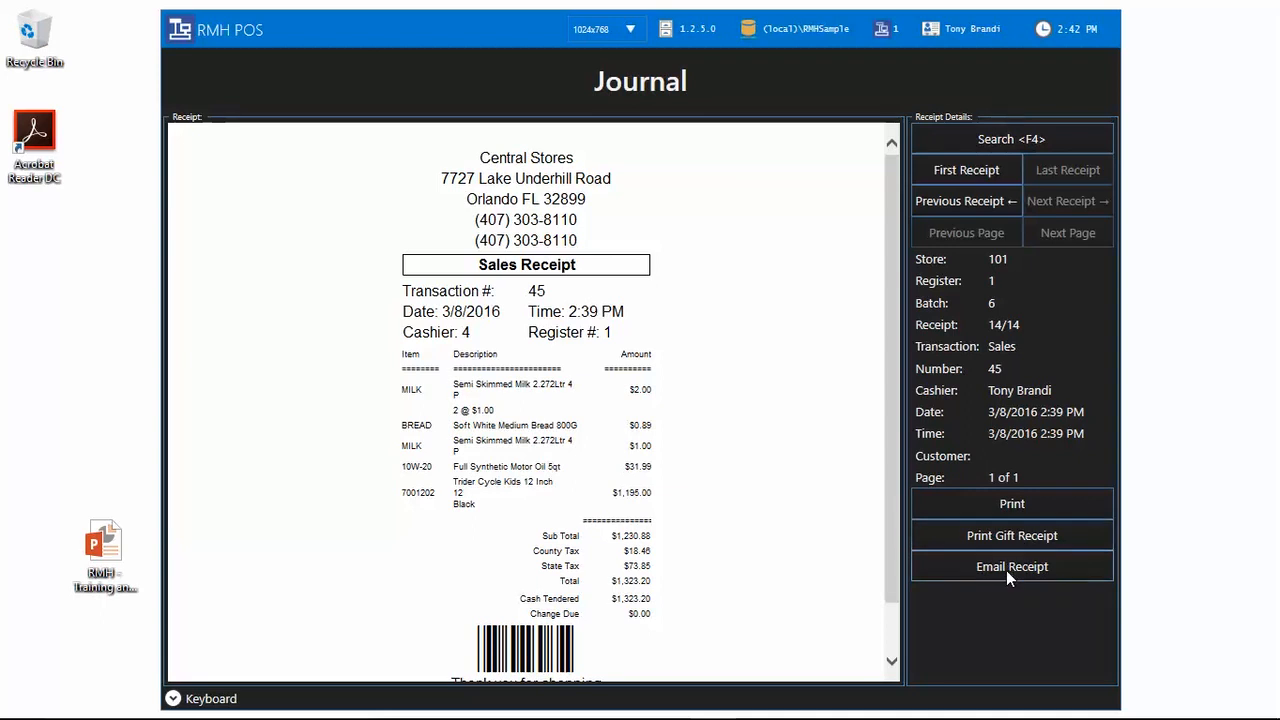
key(Escape)
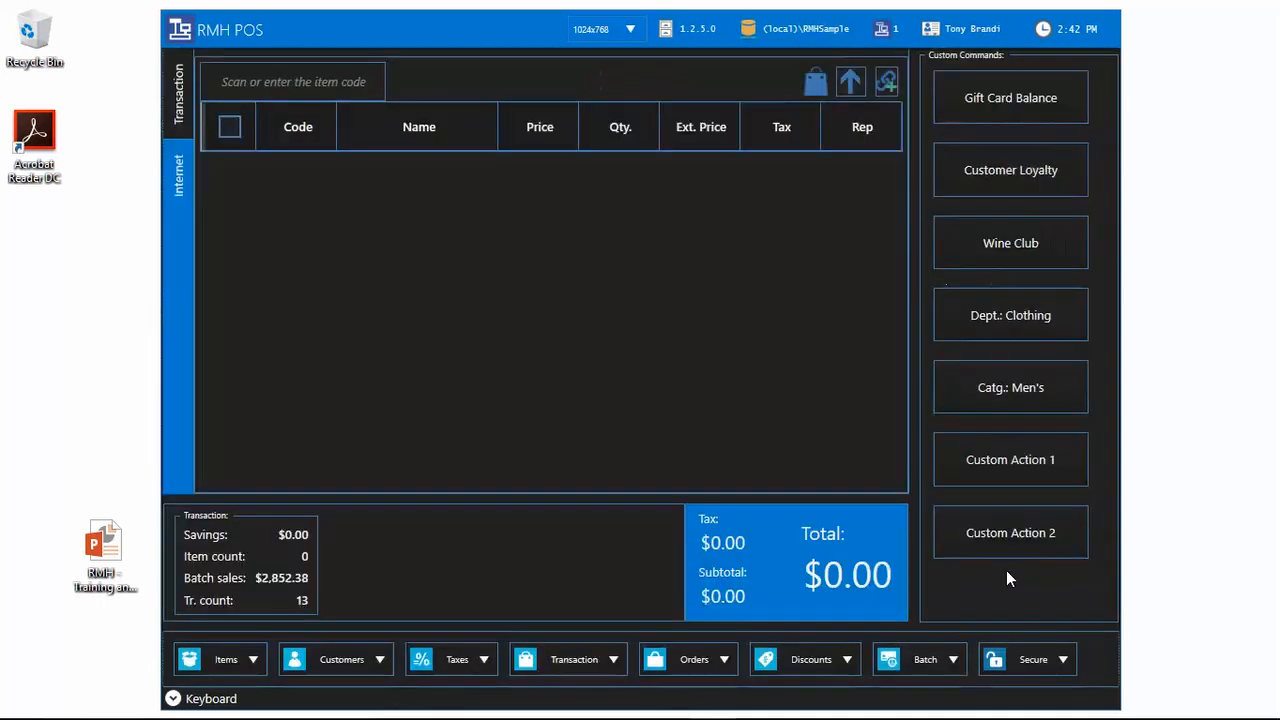
click(722, 664)
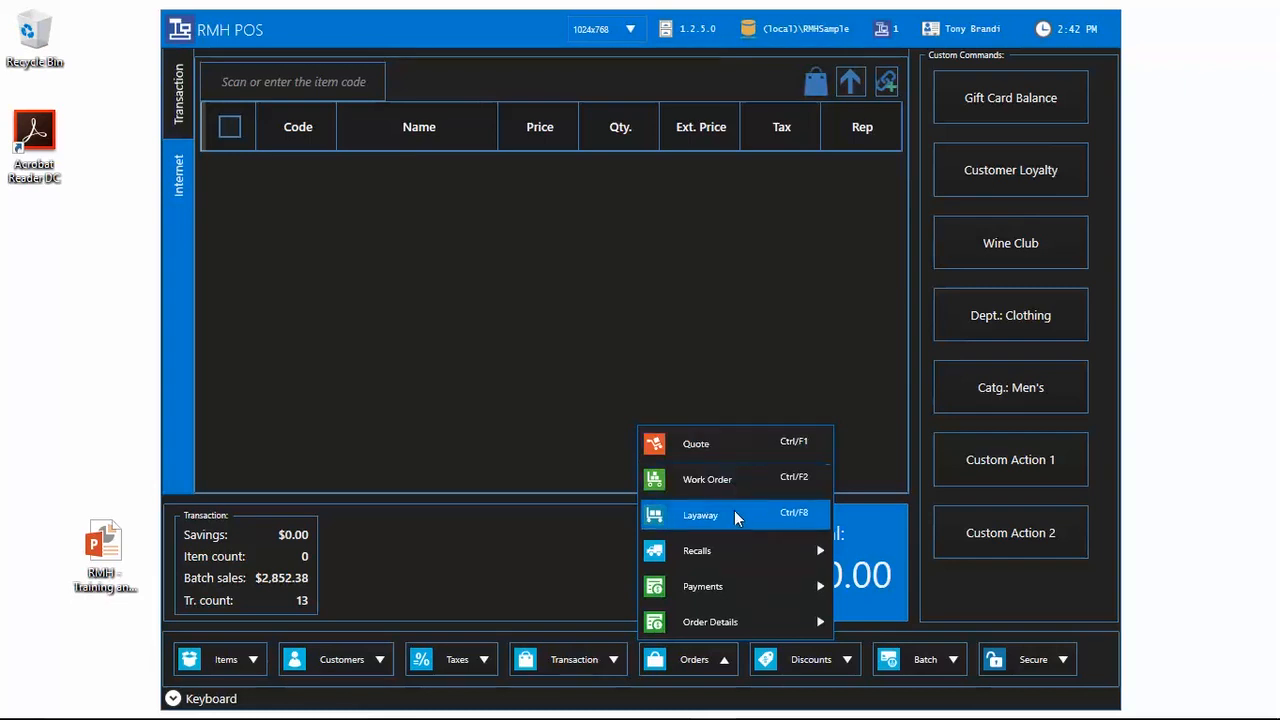
mouse_move(820, 555)
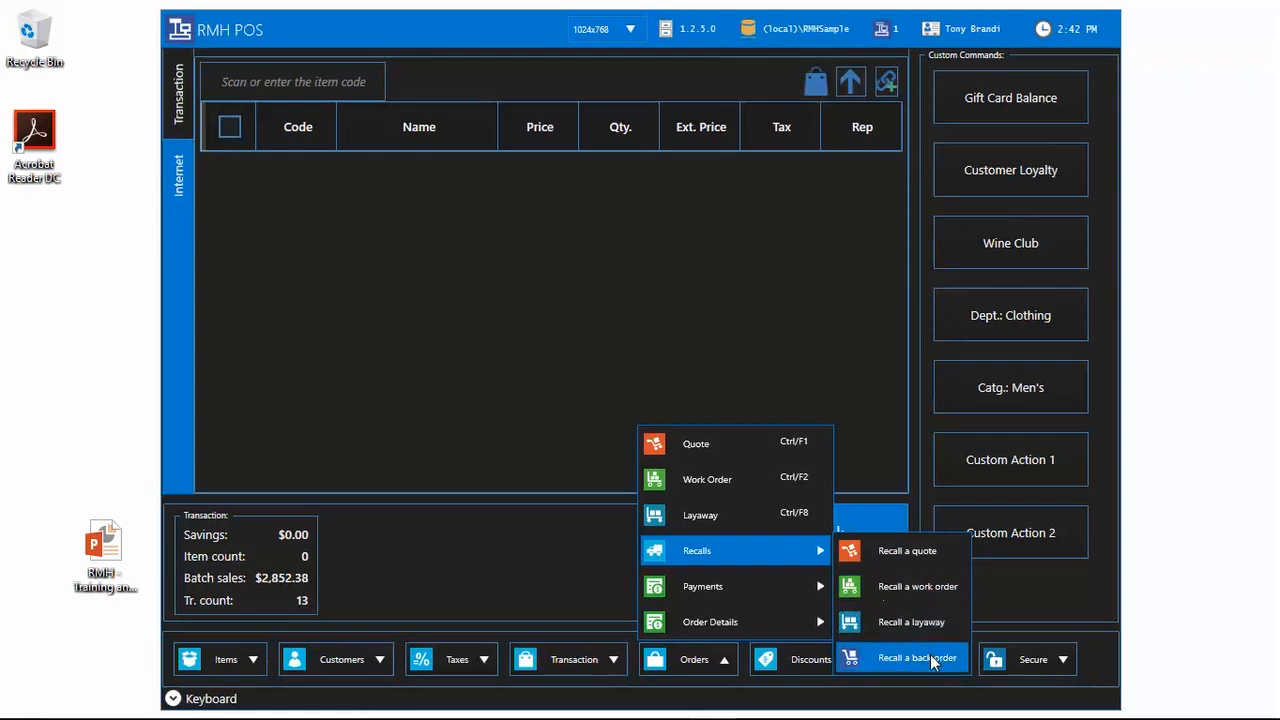
mouse_move(824, 598)
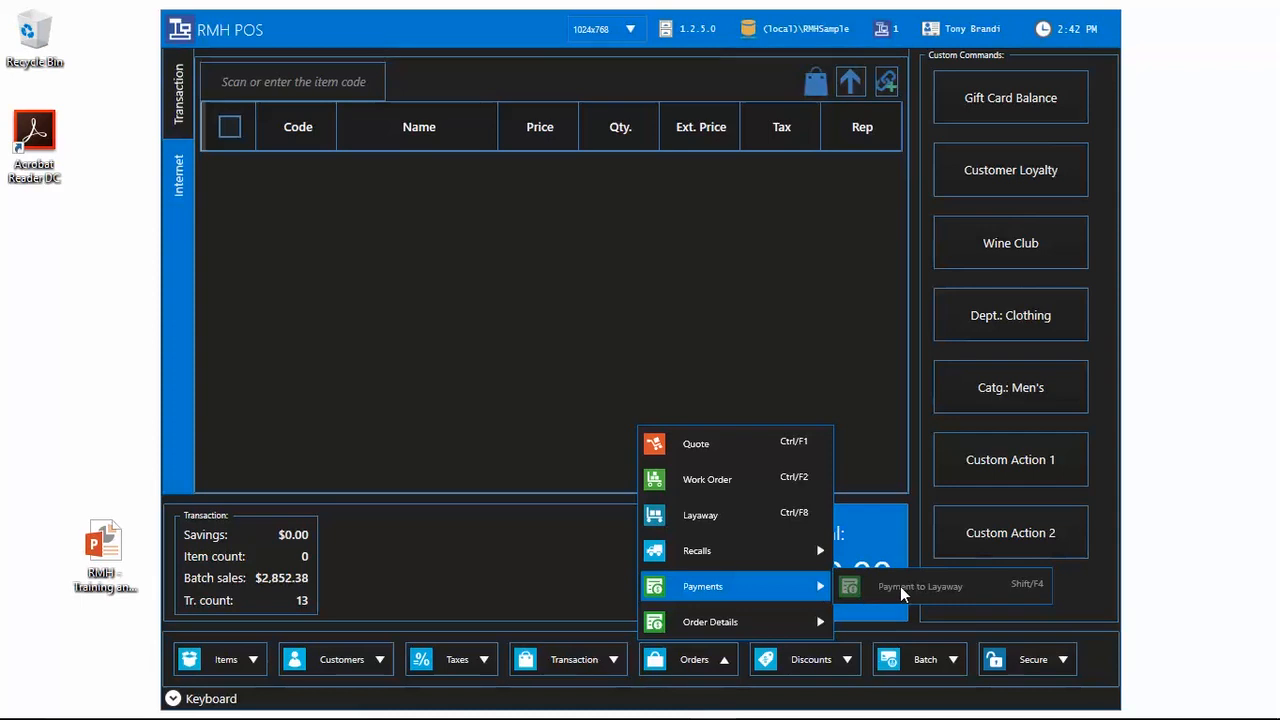
mouse_move(808, 625)
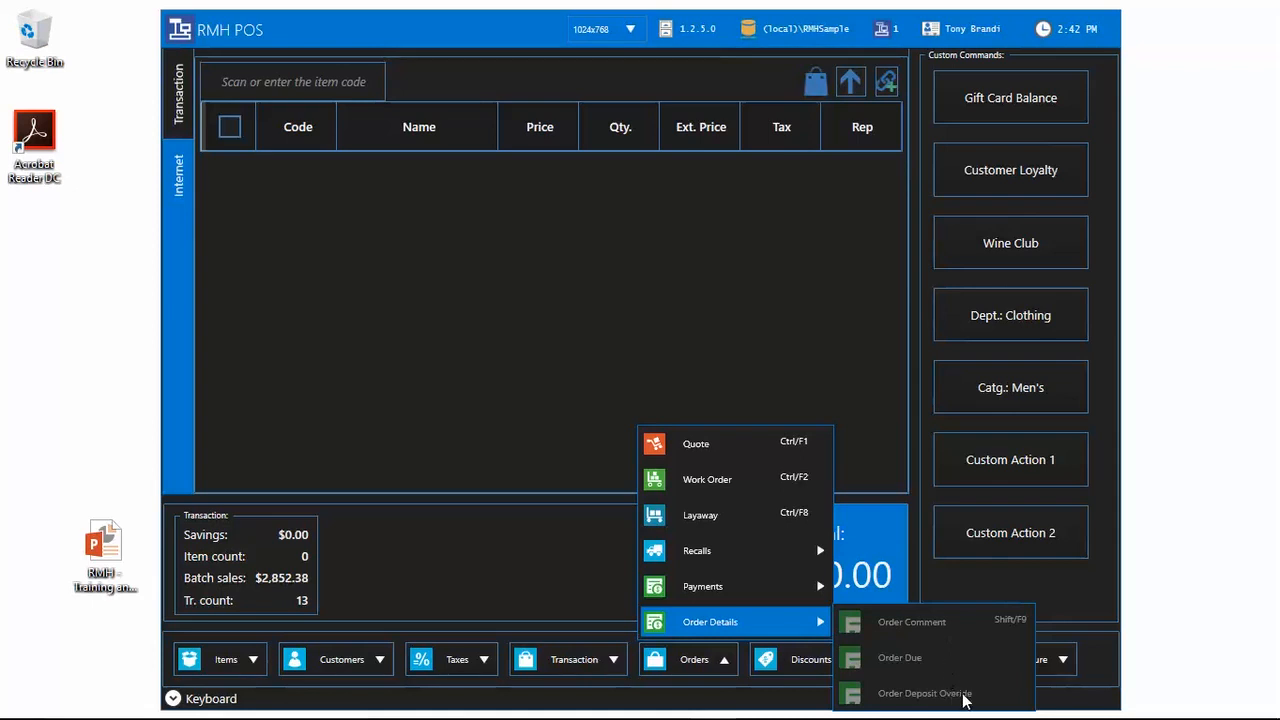
click(1063, 607)
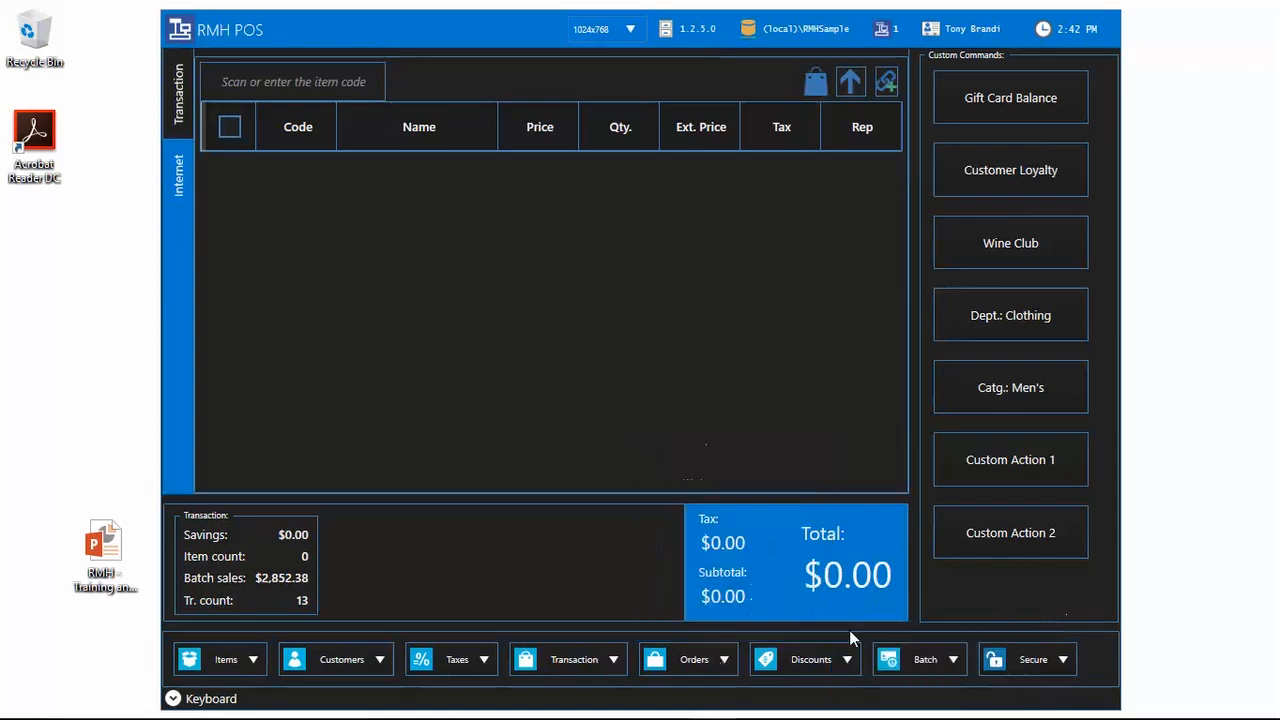
click(704, 660)
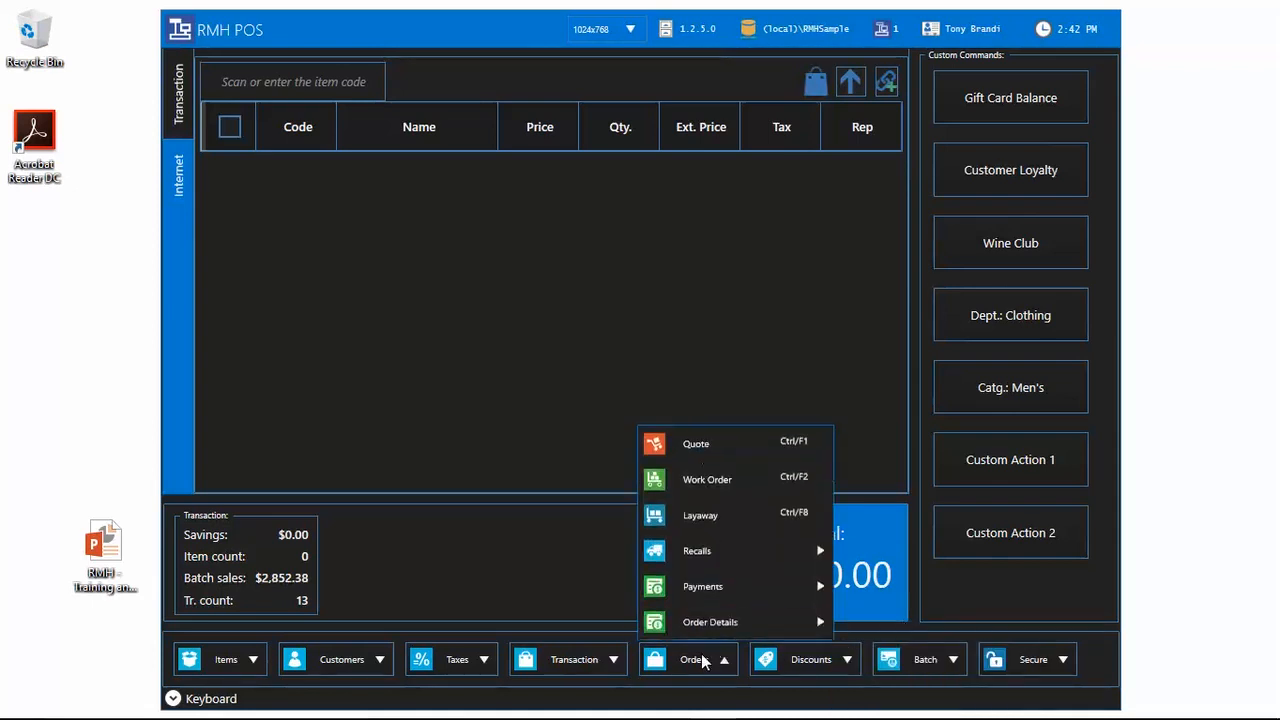
click(797, 662)
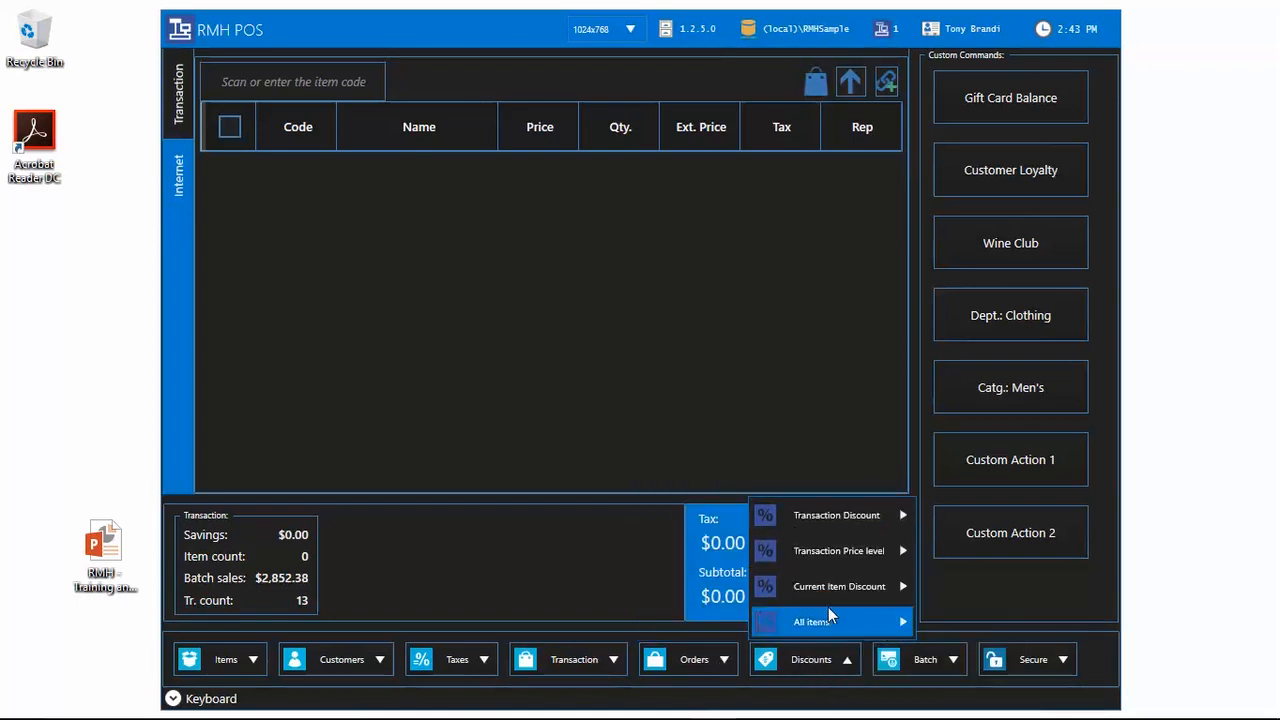
mouse_move(836, 515)
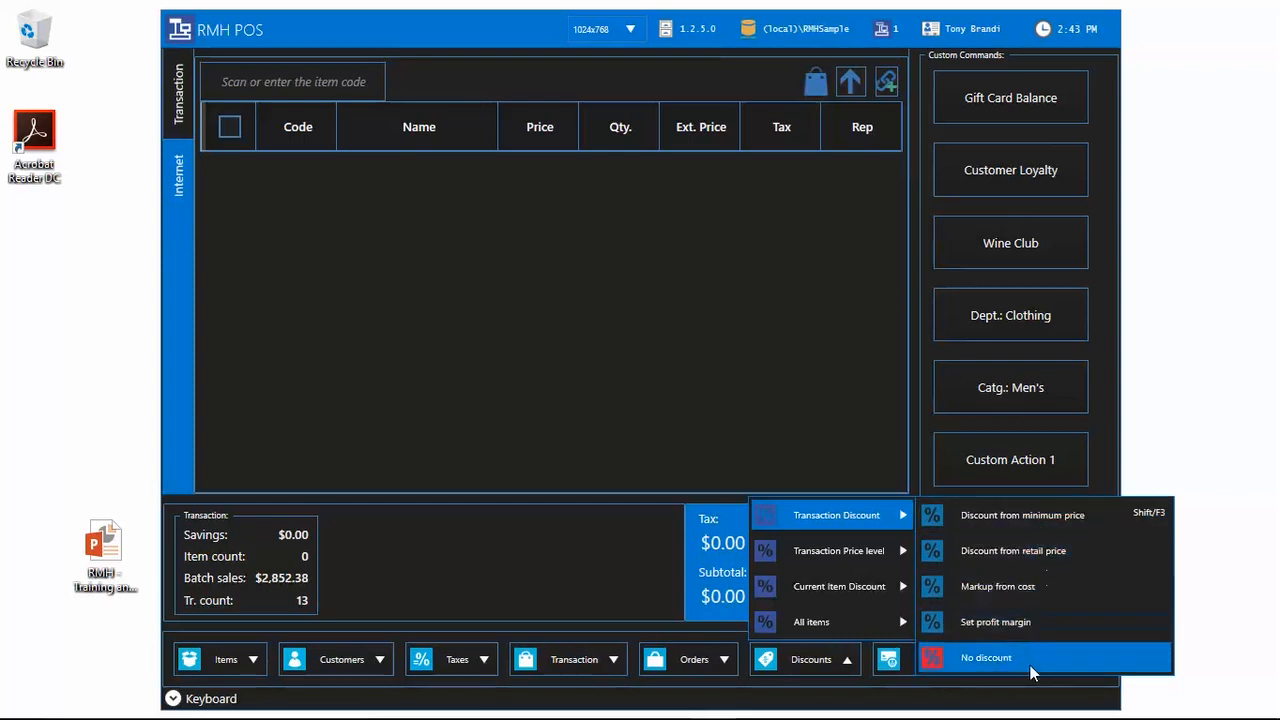
mouse_move(887, 628)
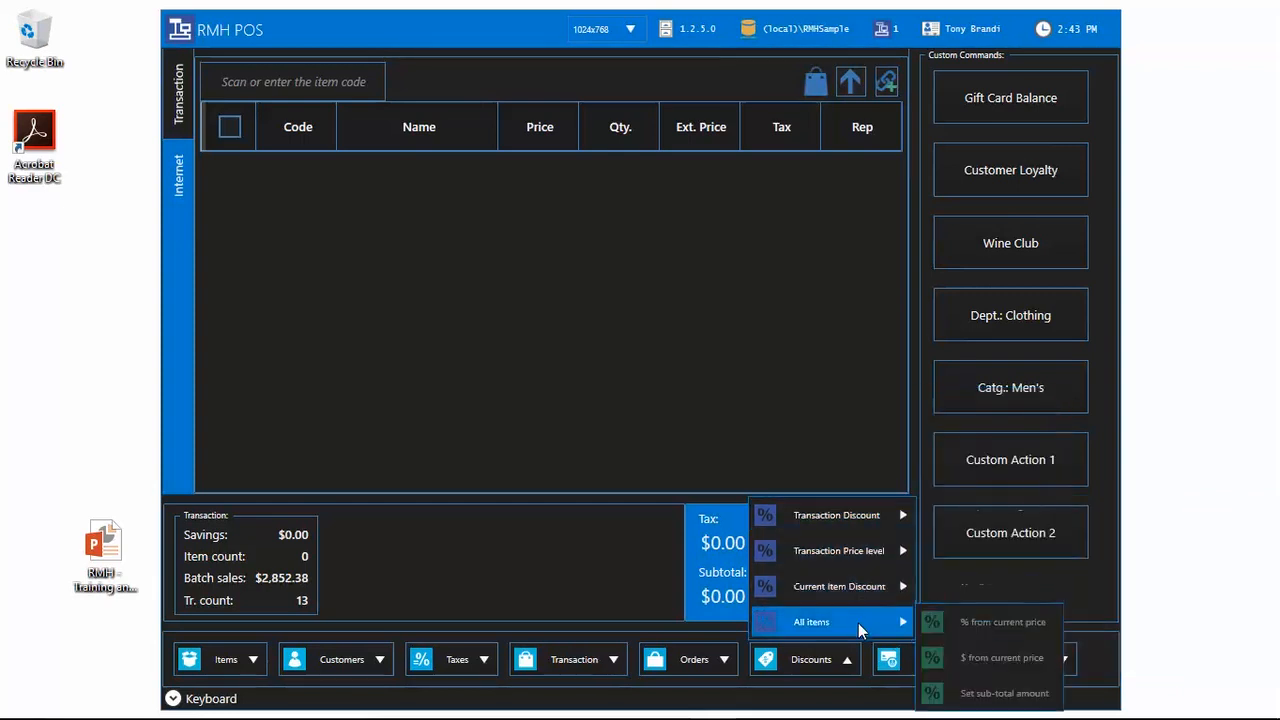
click(938, 593)
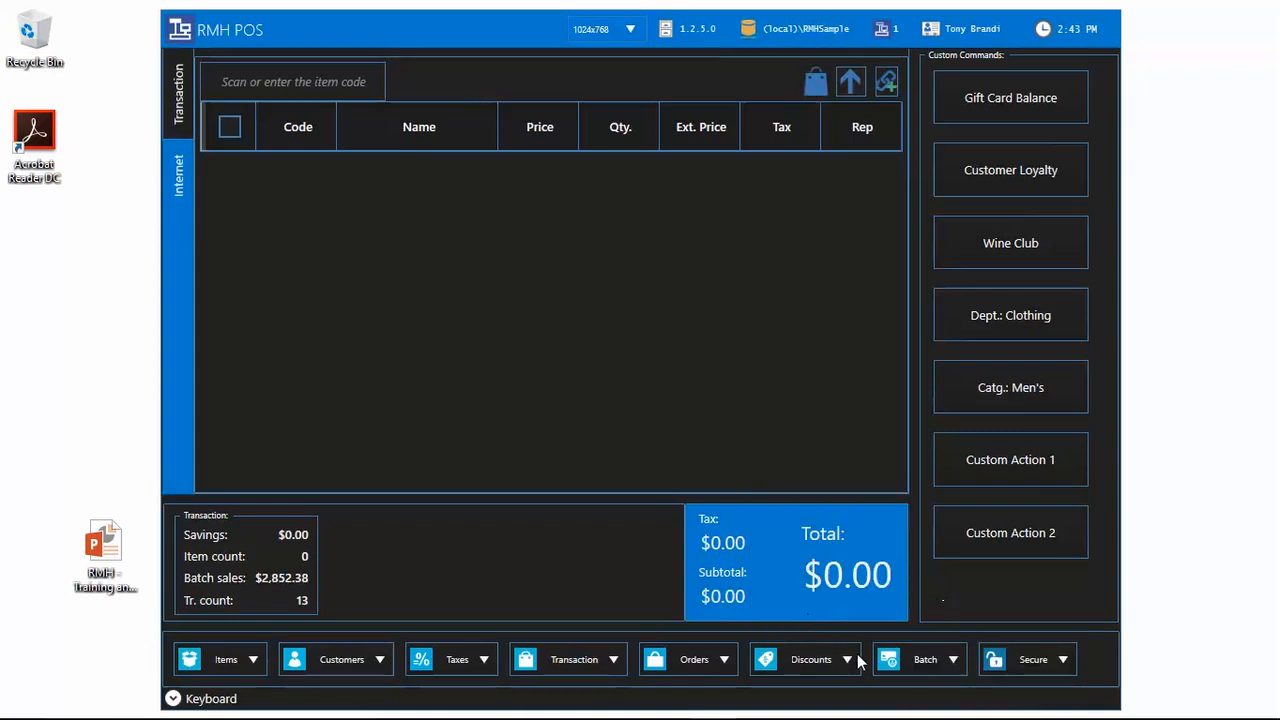
click(938, 668)
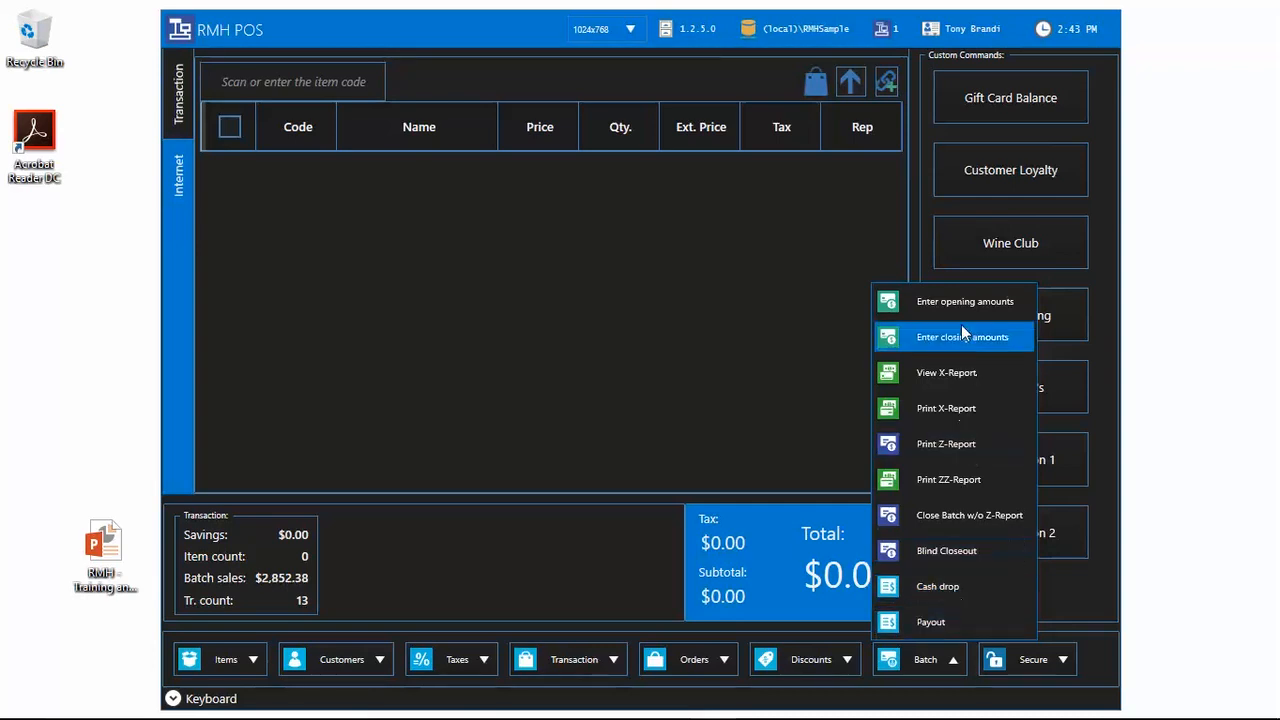
click(1061, 614)
click(1058, 664)
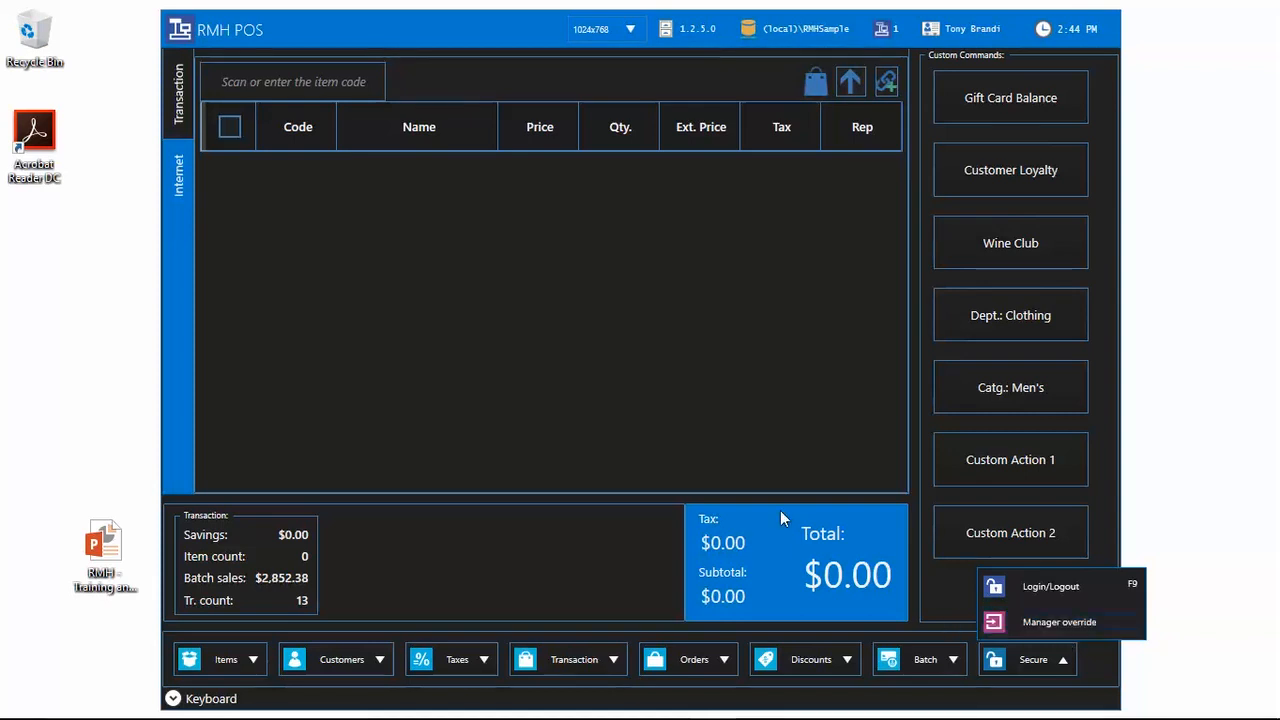
click(704, 416)
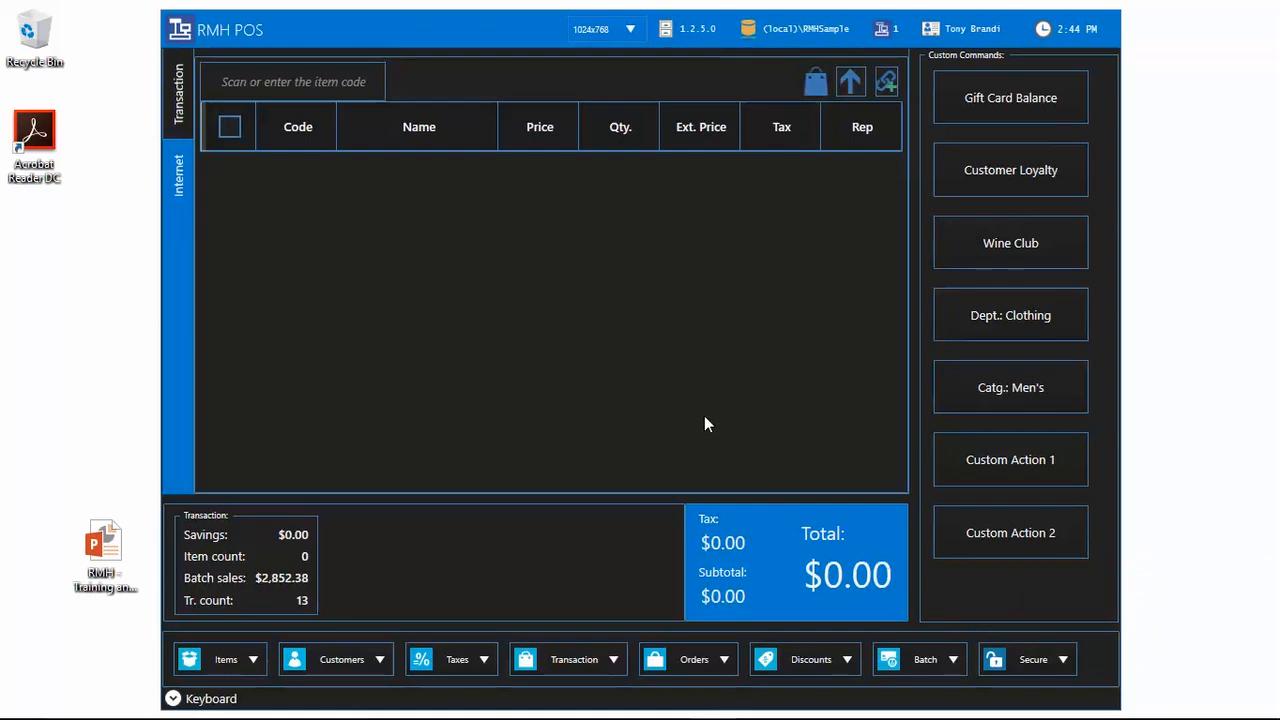
Step: Quit RMH POS with Alt+F4 and confirm Yes in the Quit dialog
key(alt+F4)
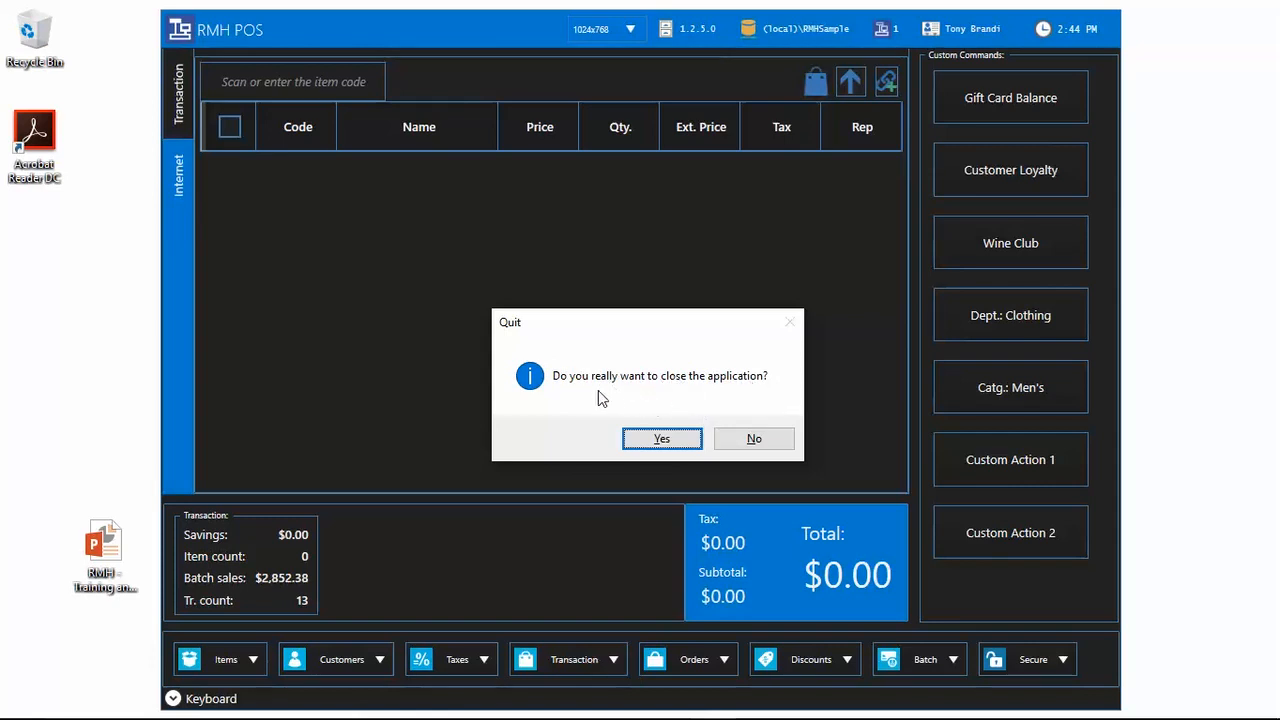
click(662, 440)
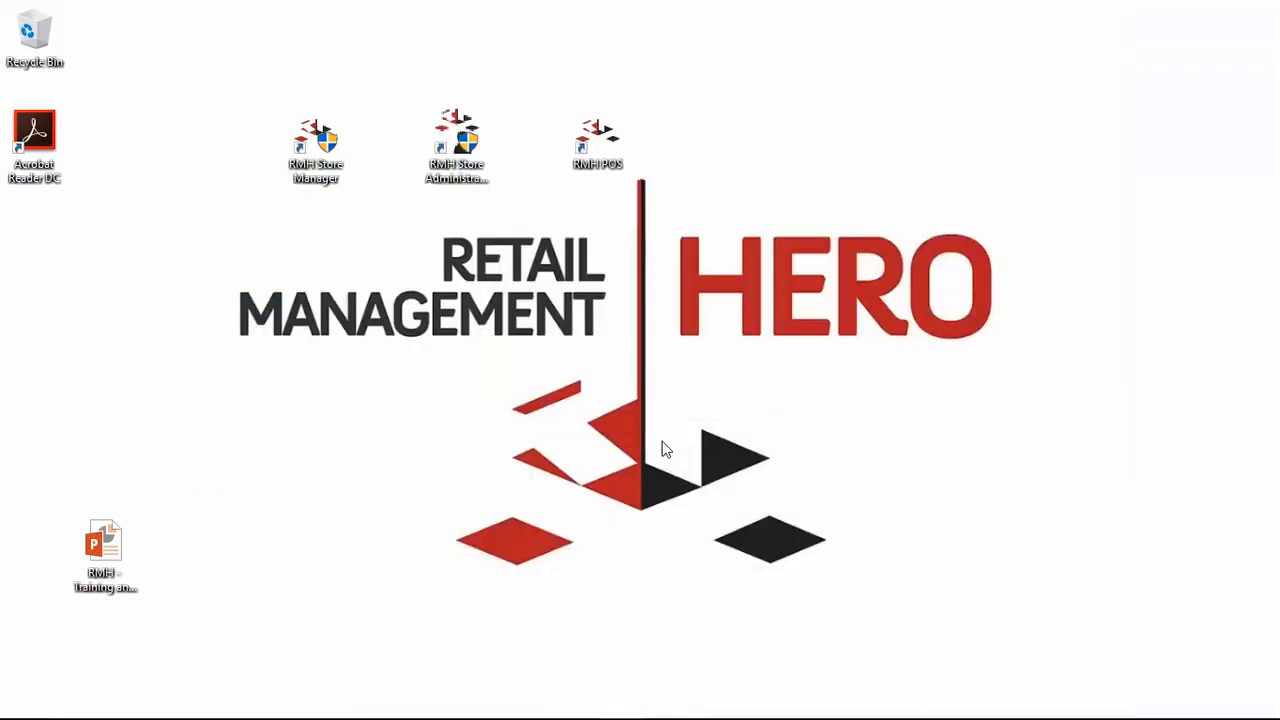